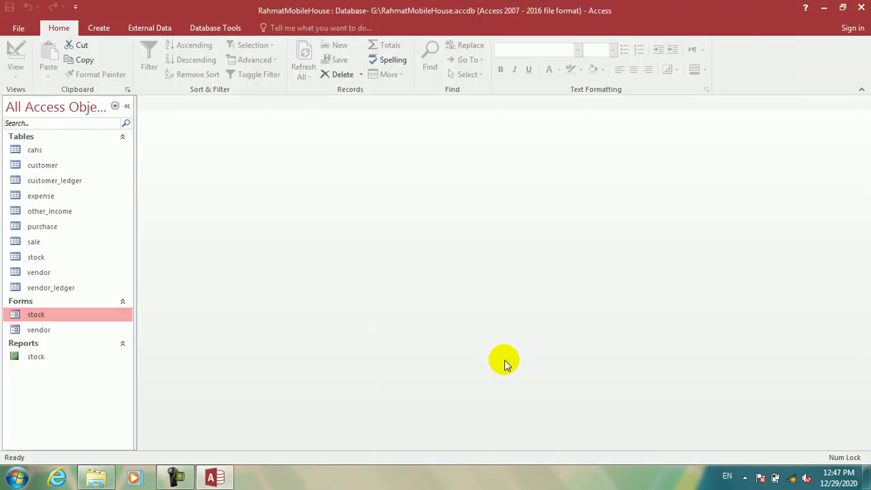
- Open the existing vendor form to review its layout, and close it again
{"action": "double_click", "coordinate": [96, 331]}
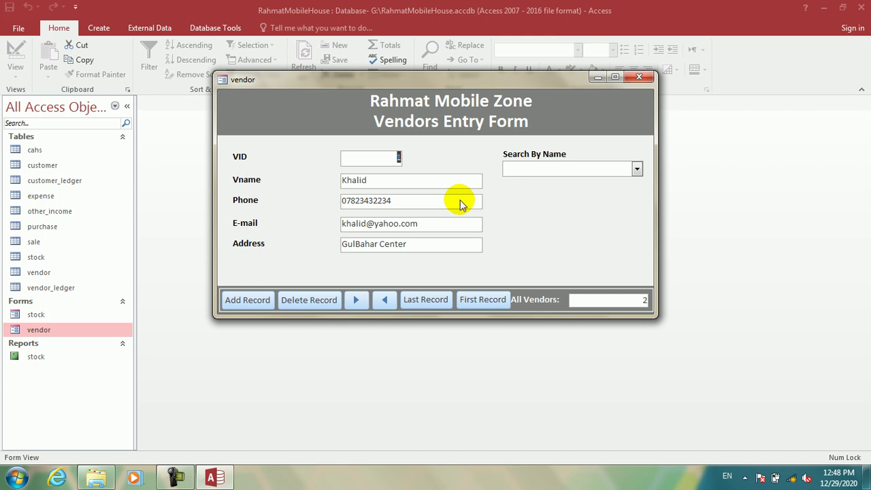
{"action": "left_click", "coordinate": [189, 480]}
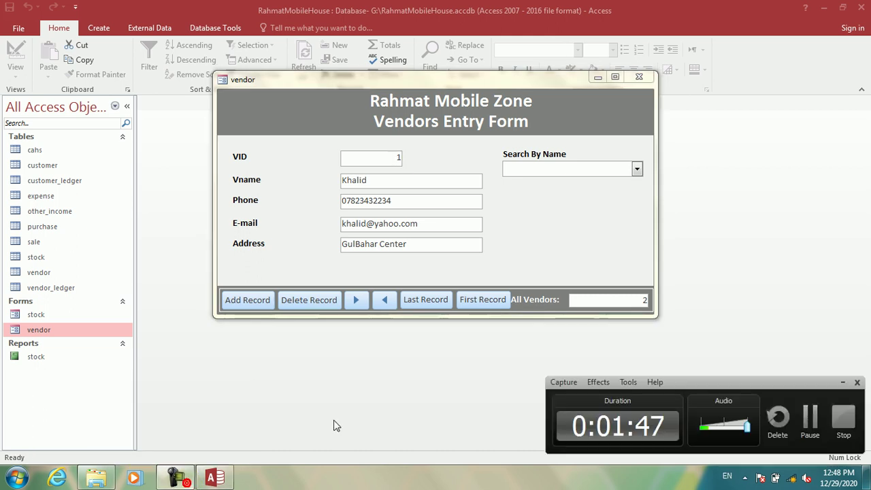
{"action": "left_click", "coordinate": [808, 426]}
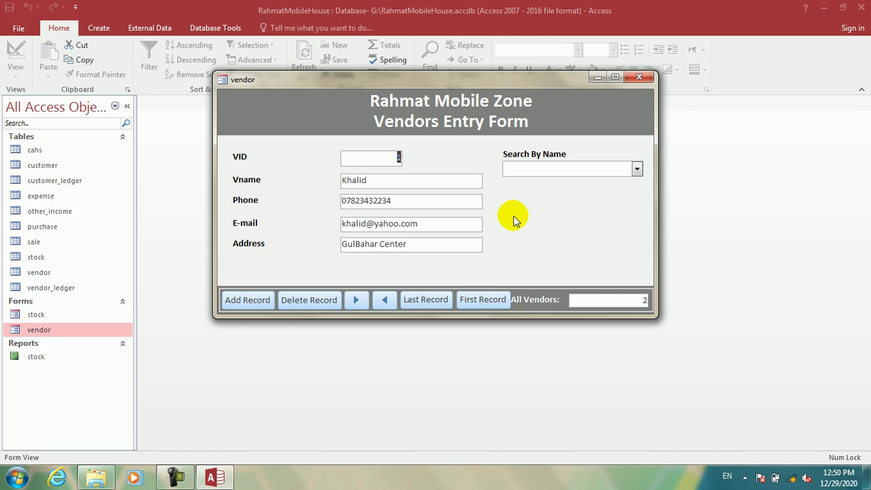
{"action": "left_click", "coordinate": [639, 76]}
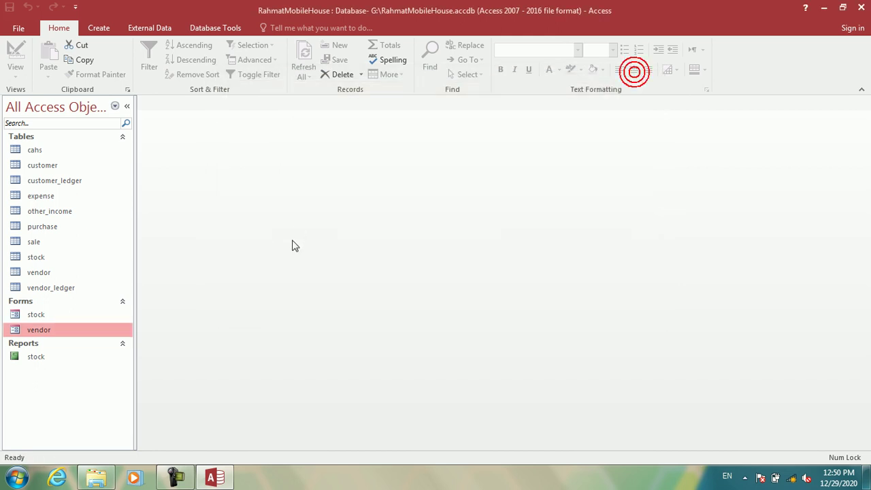
- Start the Form Wizard on the vendor table and add all of its fields to the new form
{"action": "left_click", "coordinate": [64, 272]}
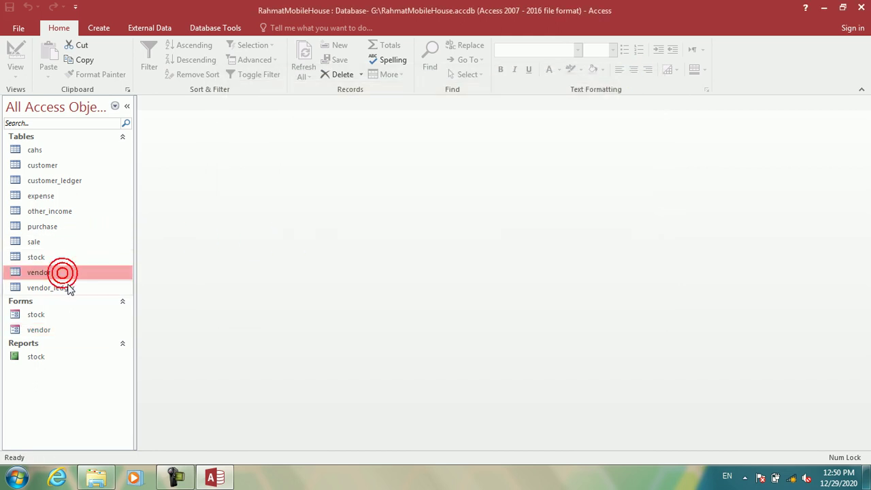
{"action": "left_click", "coordinate": [68, 287]}
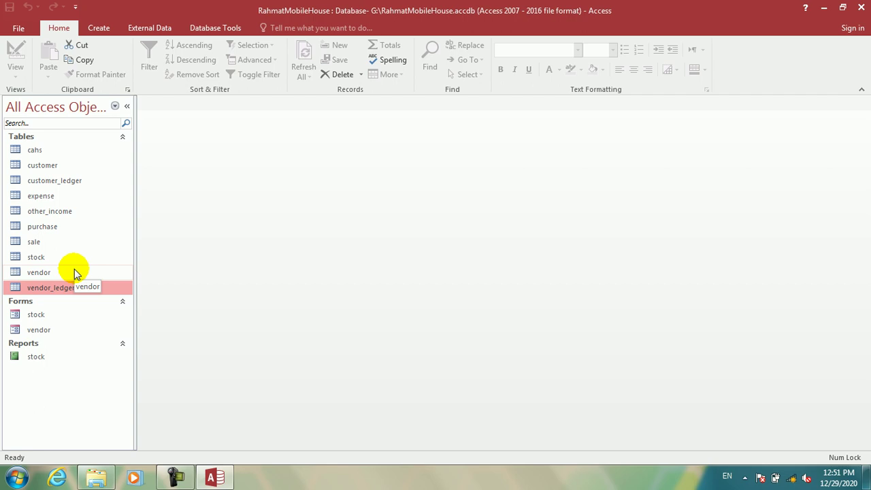
{"action": "left_click", "coordinate": [75, 273]}
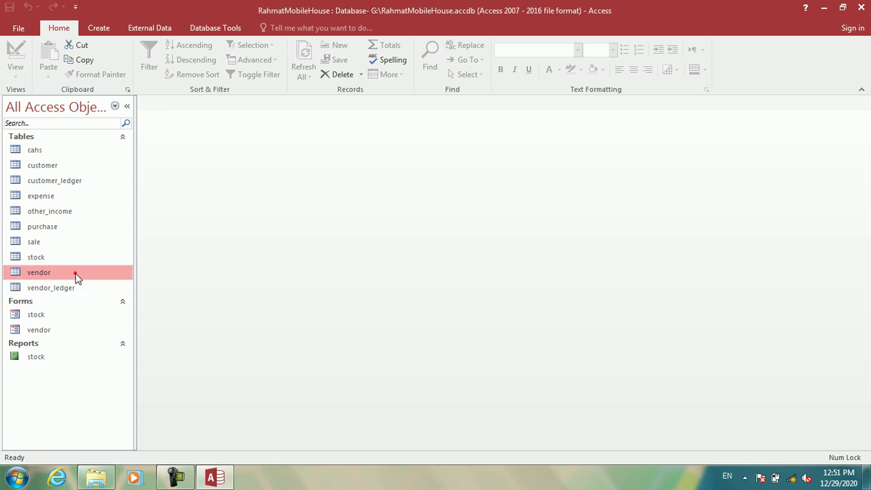
{"action": "left_click", "coordinate": [100, 28]}
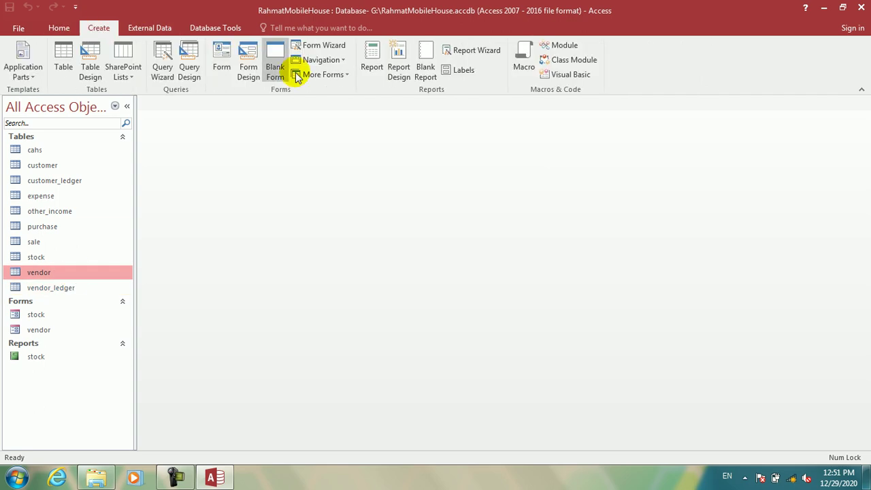
{"action": "left_click", "coordinate": [312, 44]}
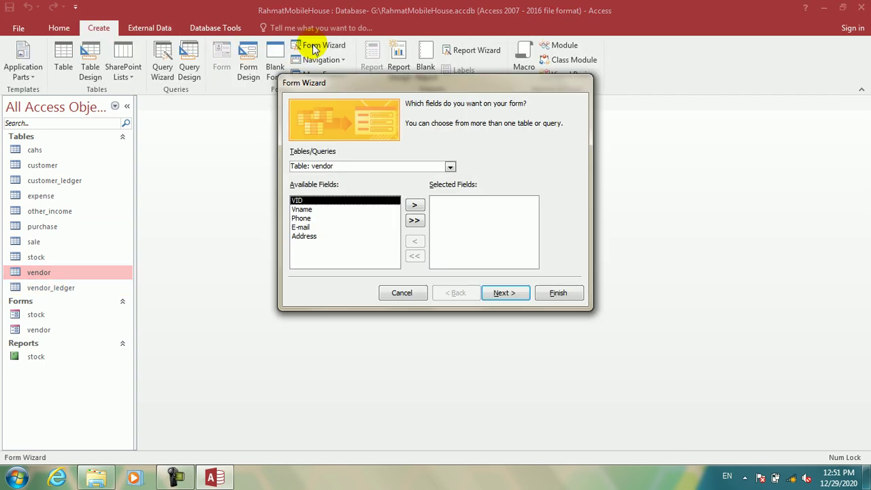
{"action": "left_click", "coordinate": [415, 220]}
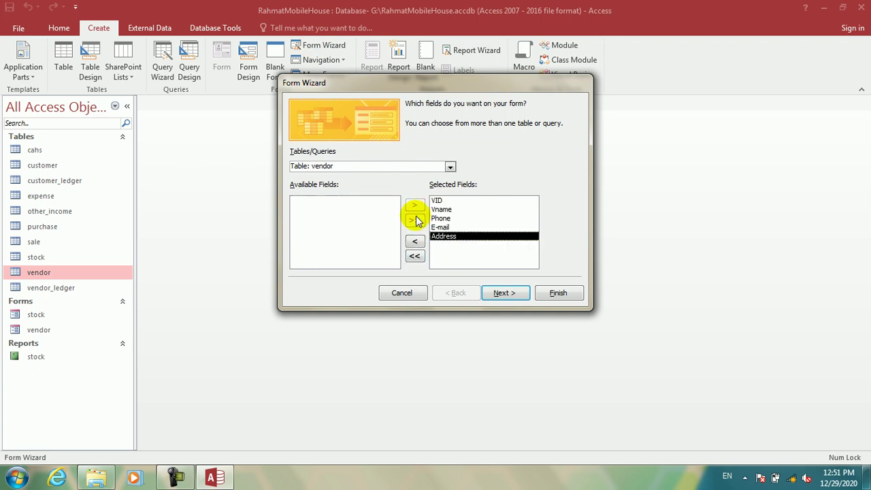
- Add all fields of the vendor_ledger table to the new form's selected fields
{"action": "left_click", "coordinate": [450, 167]}
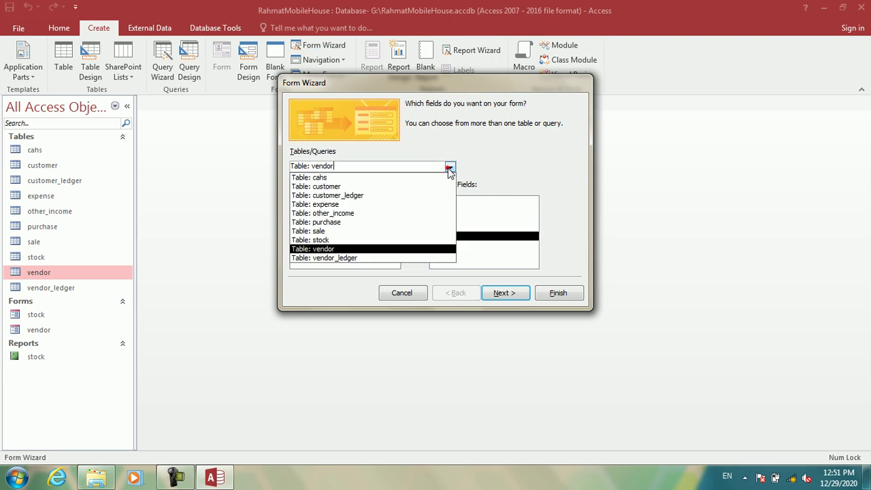
{"action": "left_click", "coordinate": [401, 258]}
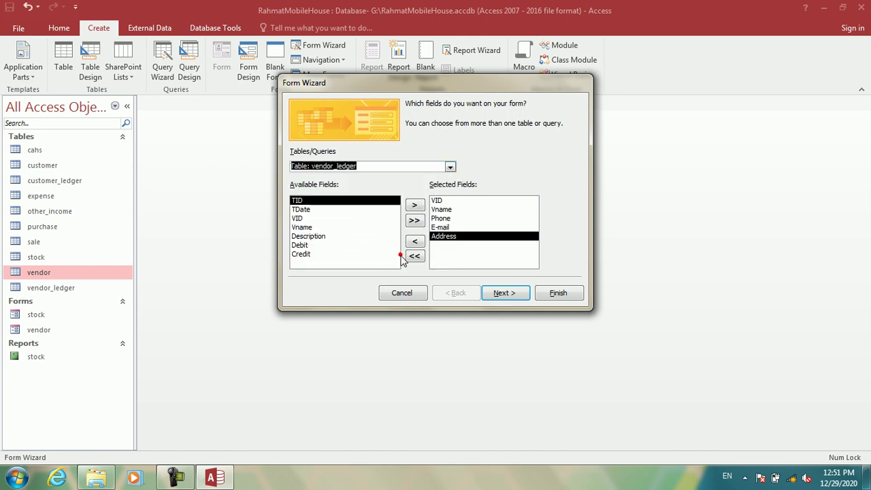
{"action": "left_click", "coordinate": [415, 222]}
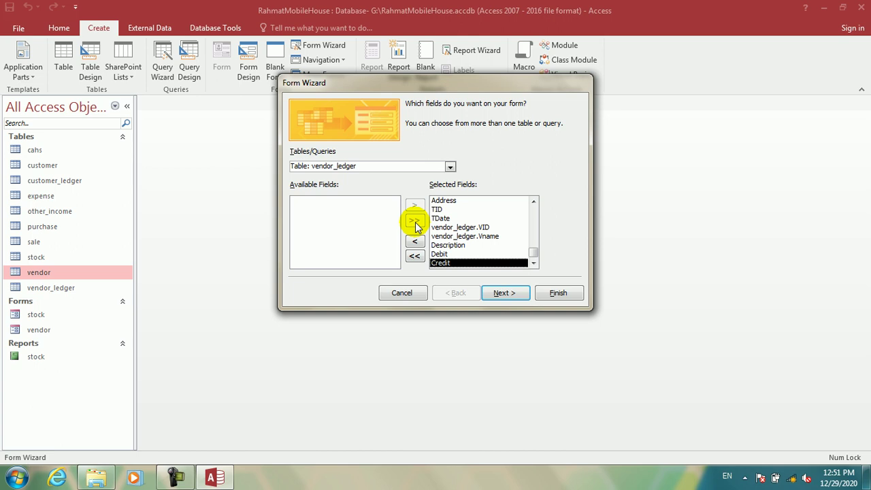
- View the data by vendor as a form with subform, and choose the Tabular layout for the subform
{"action": "left_click", "coordinate": [507, 293]}
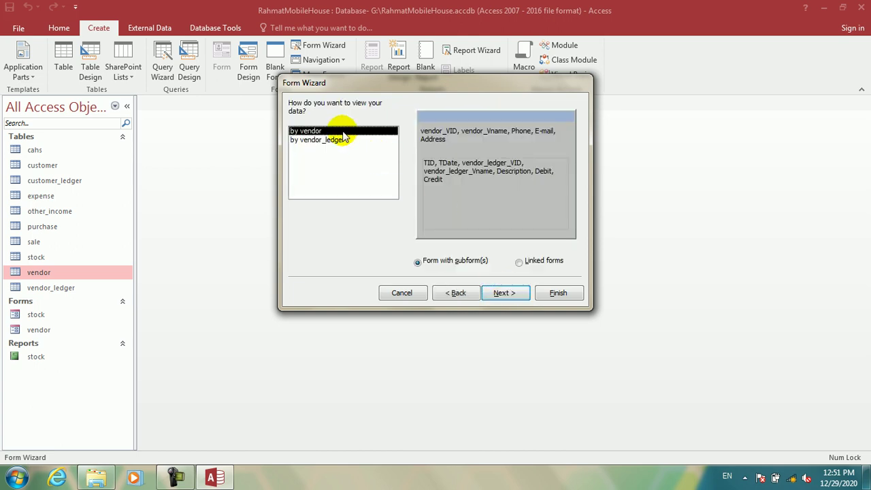
{"action": "left_click", "coordinate": [506, 293]}
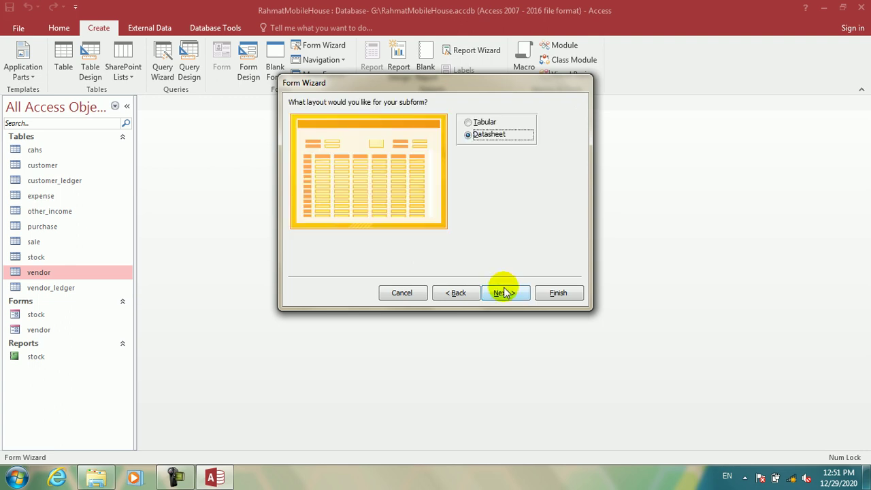
{"action": "left_click", "coordinate": [486, 125]}
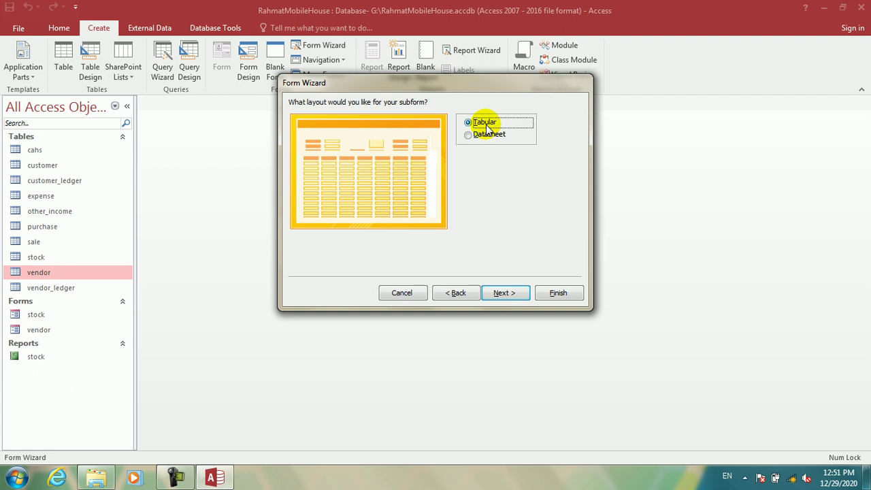
{"action": "left_click", "coordinate": [504, 293]}
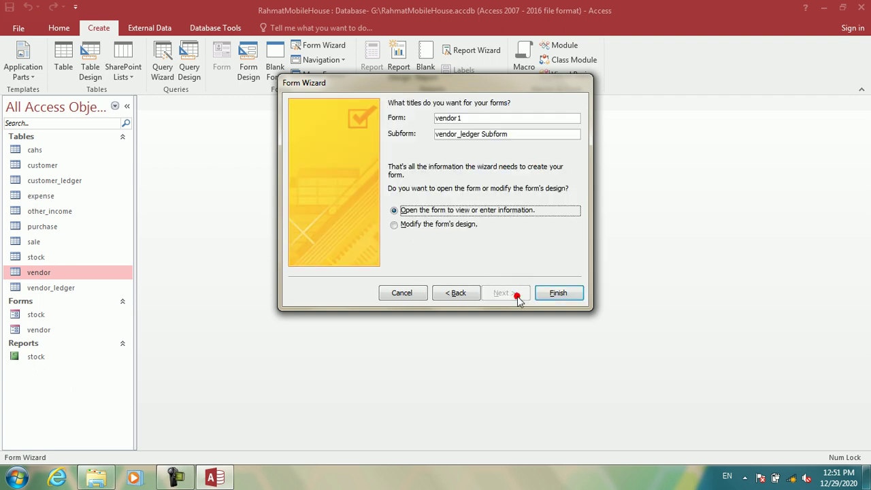
- Title the main form vendor_ledger and finish the wizard so that the form opens
{"action": "left_click", "coordinate": [472, 119]}
{"action": "key", "text": "BackSpace"}
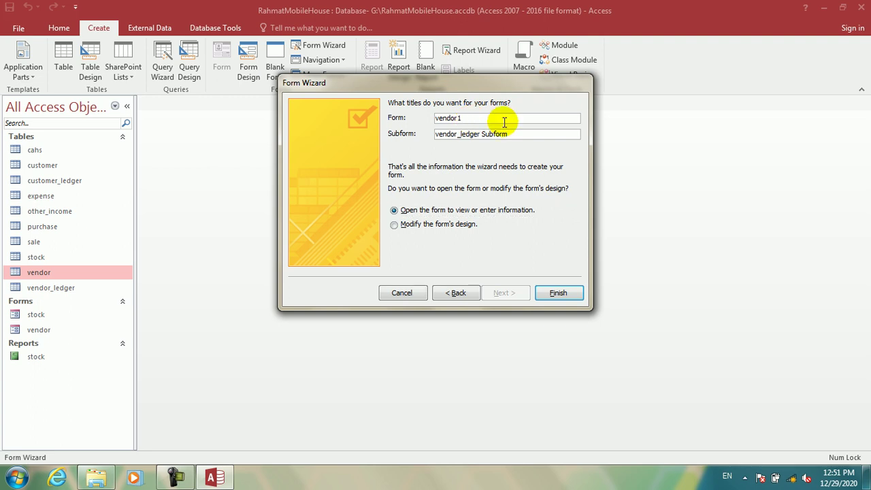
{"action": "type", "text": "_ledger"}
{"action": "left_click", "coordinate": [558, 293]}
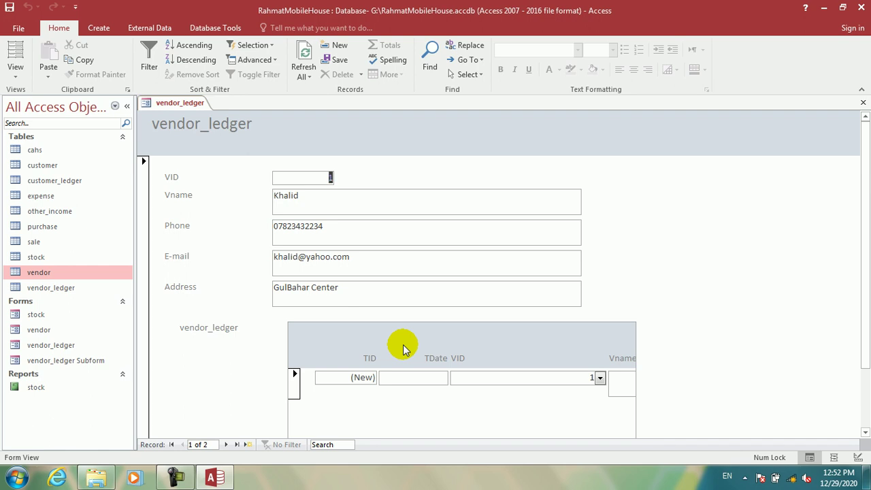
- Switch the vendor_ledger form to Design View and delete the title label from the form header
{"action": "right_click", "coordinate": [535, 166]}
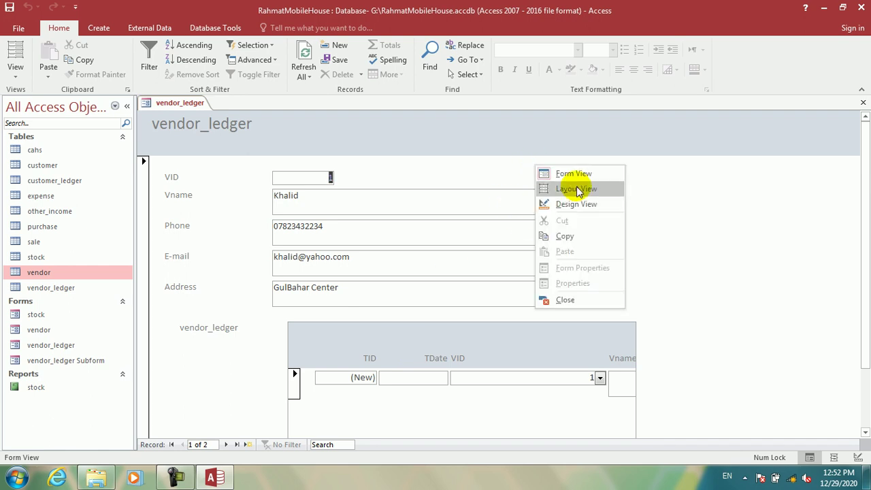
{"action": "left_click", "coordinate": [577, 204]}
{"action": "left_click", "coordinate": [271, 158]}
{"action": "left_click", "coordinate": [271, 158]}
{"action": "key", "text": "Delete"}
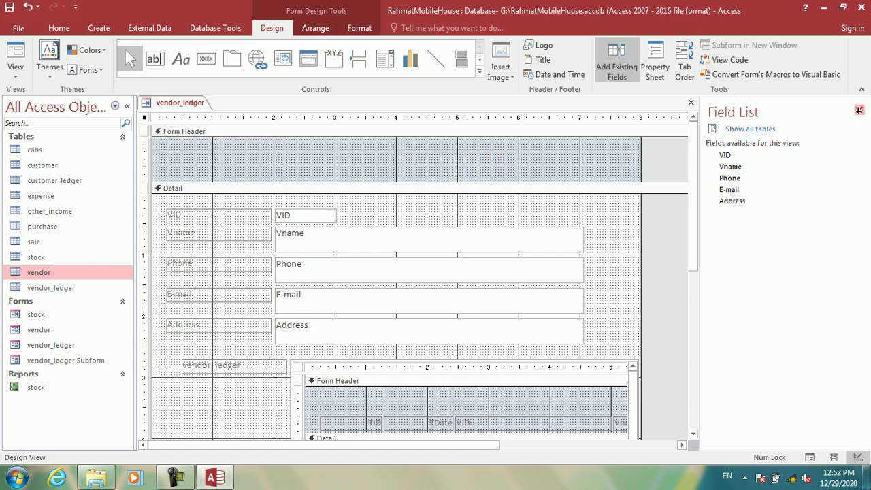
- Close the field list and fill the form header's background with dark gray
{"action": "left_click", "coordinate": [858, 111]}
{"action": "left_click", "coordinate": [462, 157]}
{"action": "left_click", "coordinate": [359, 28]}
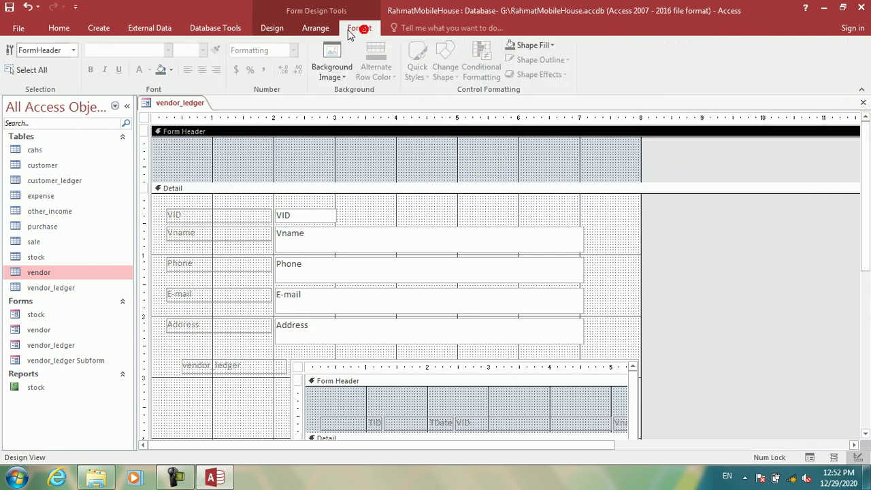
{"action": "left_click", "coordinate": [161, 69]}
- Expand the main form's footer to about 0.6 inch high and fill it with the same dark gray
{"action": "left_click_drag", "start_coordinate": [863, 184], "coordinate": [861, 381]}
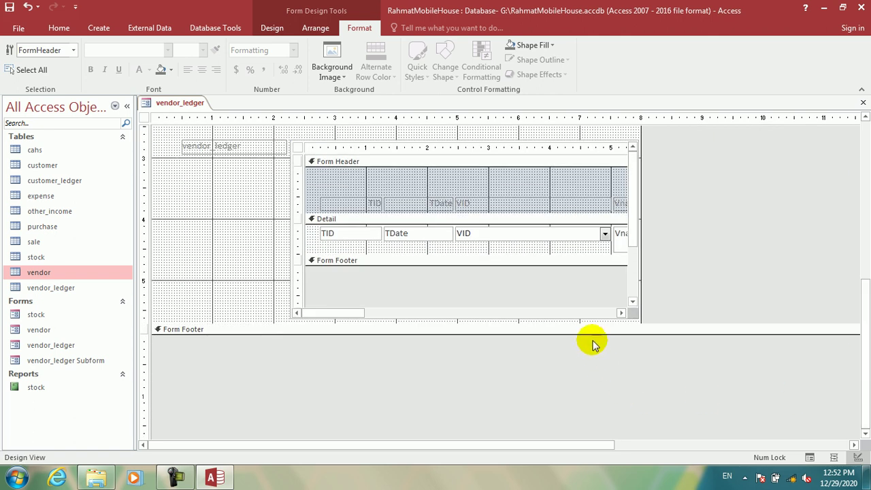
{"action": "left_click_drag", "start_coordinate": [591, 335], "coordinate": [582, 361]}
{"action": "left_click", "coordinate": [577, 355]}
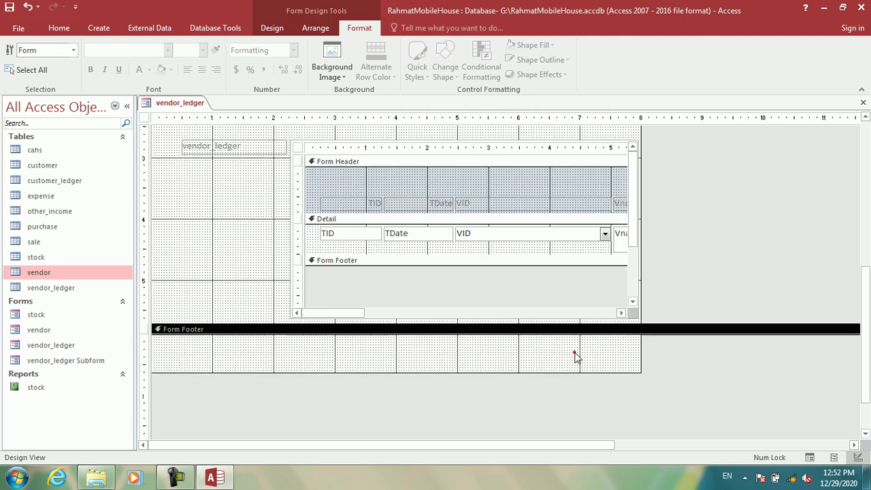
{"action": "left_click", "coordinate": [161, 70]}
- Set the background of the main form's Detail section to a very light gray
{"action": "left_click_drag", "start_coordinate": [866, 199], "coordinate": [728, 115]}
{"action": "left_click", "coordinate": [504, 196]}
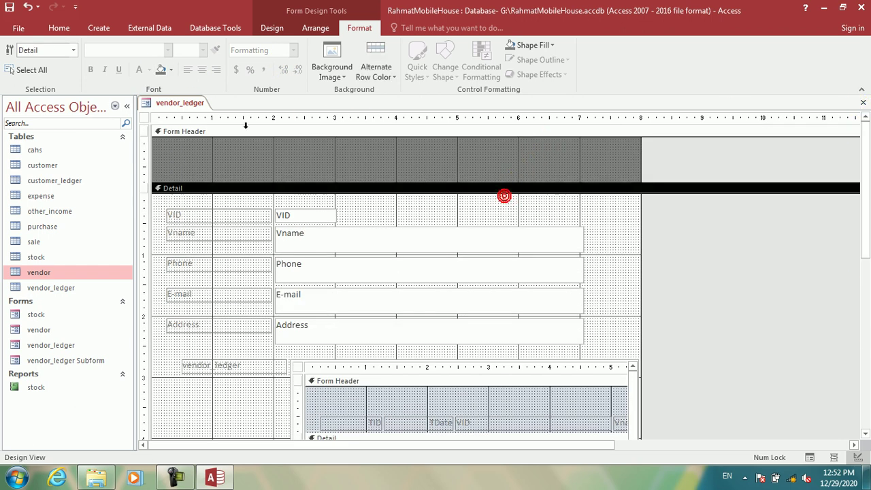
{"action": "left_click", "coordinate": [176, 71]}
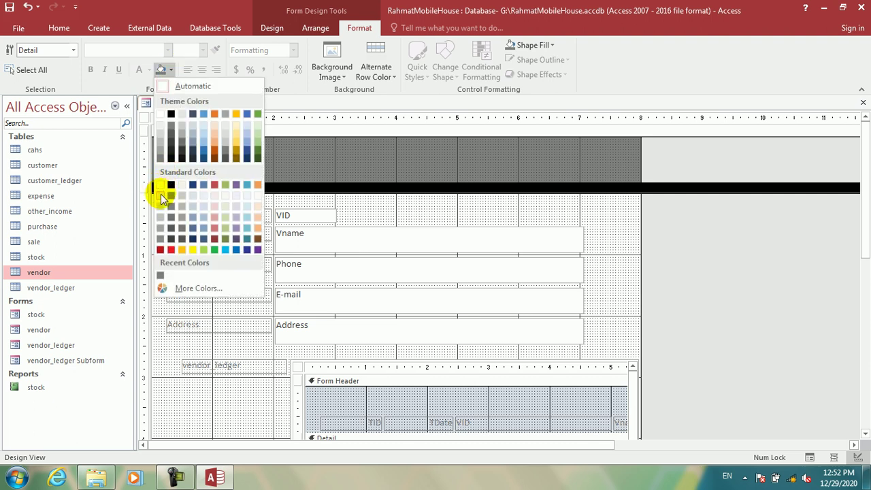
{"action": "left_click", "coordinate": [160, 197]}
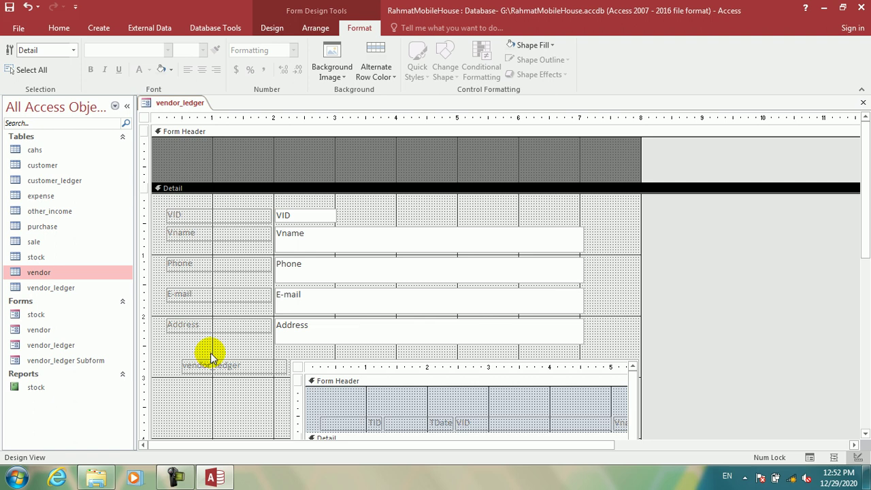
- Show the whole form's properties and set Pop Up to Yes
{"action": "left_click", "coordinate": [143, 117]}
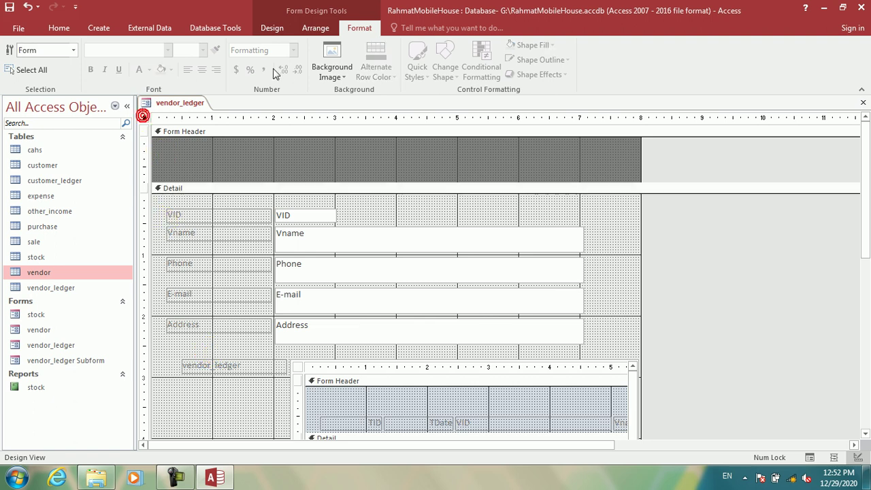
{"action": "left_click", "coordinate": [257, 28]}
{"action": "left_click", "coordinate": [654, 67]}
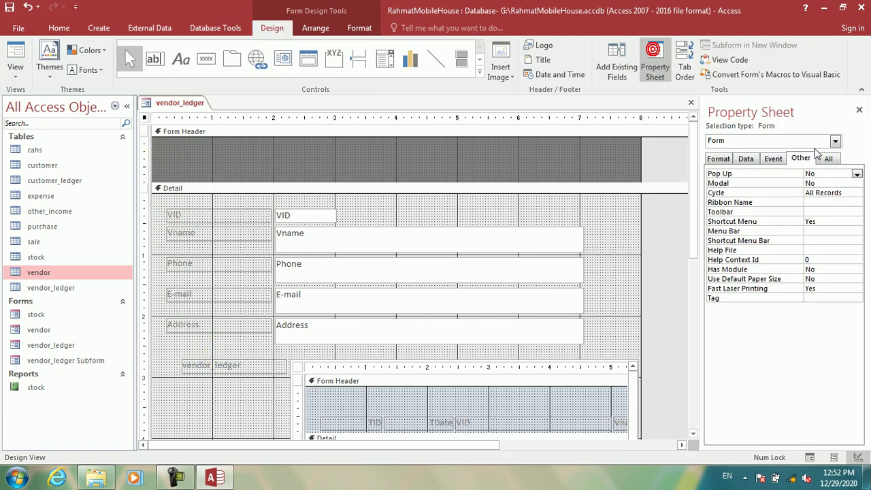
{"action": "left_click", "coordinate": [856, 173]}
{"action": "left_click", "coordinate": [843, 182]}
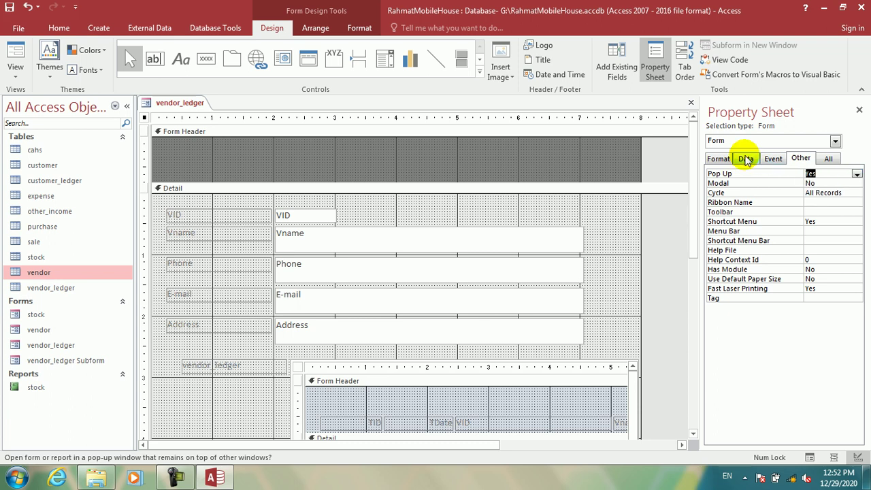
- Set the form's Border Style to Thin, Record Selectors, Navigation Buttons and Allow Layout View to No, and Scroll Bars to Neither
{"action": "left_click", "coordinate": [717, 157]}
{"action": "left_click", "coordinate": [829, 296]}
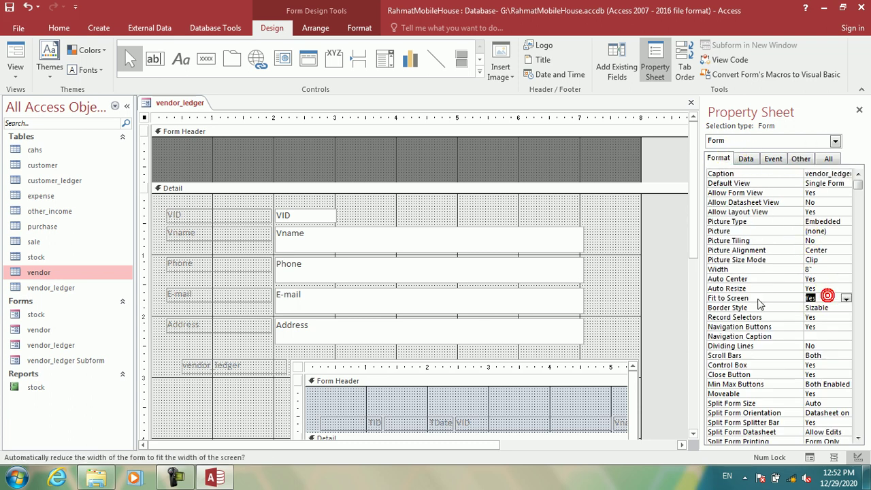
{"action": "left_click", "coordinate": [832, 307]}
{"action": "type", "text": "t"}
{"action": "key", "text": "Return"}
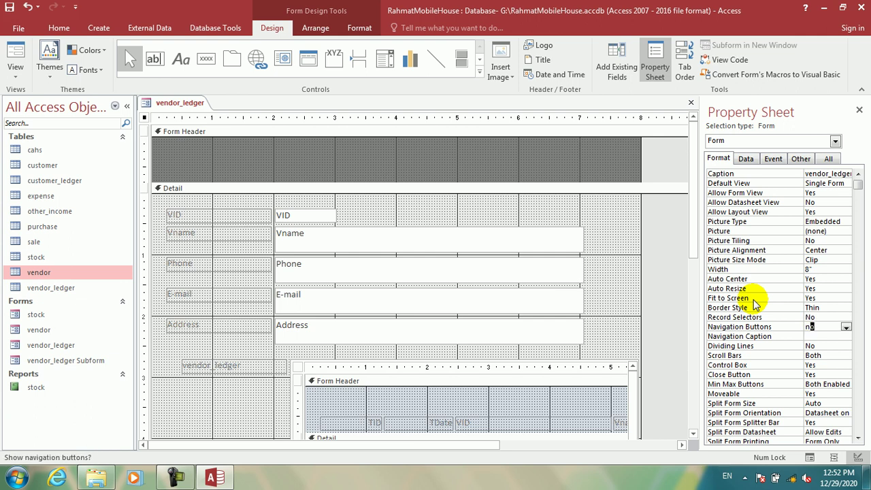
{"action": "key", "text": "Return"}
{"action": "type", "text": "n"}
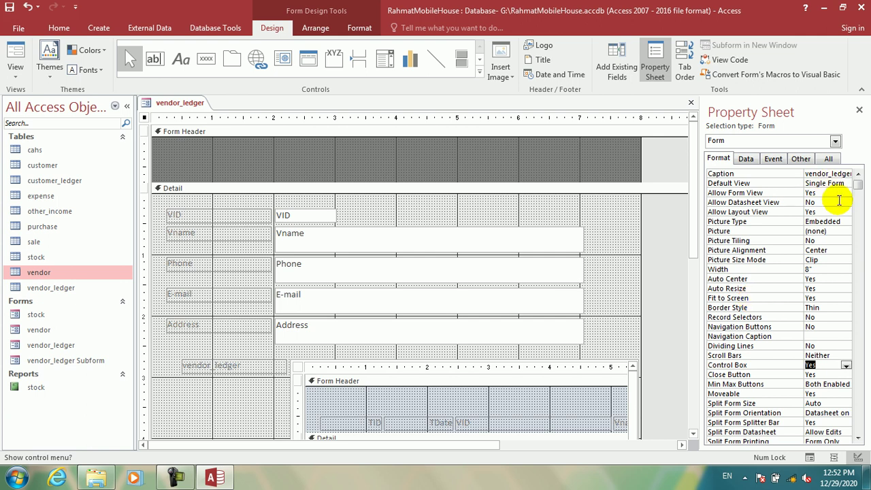
{"action": "double_click", "coordinate": [815, 212]}
{"action": "left_click", "coordinate": [767, 217]}
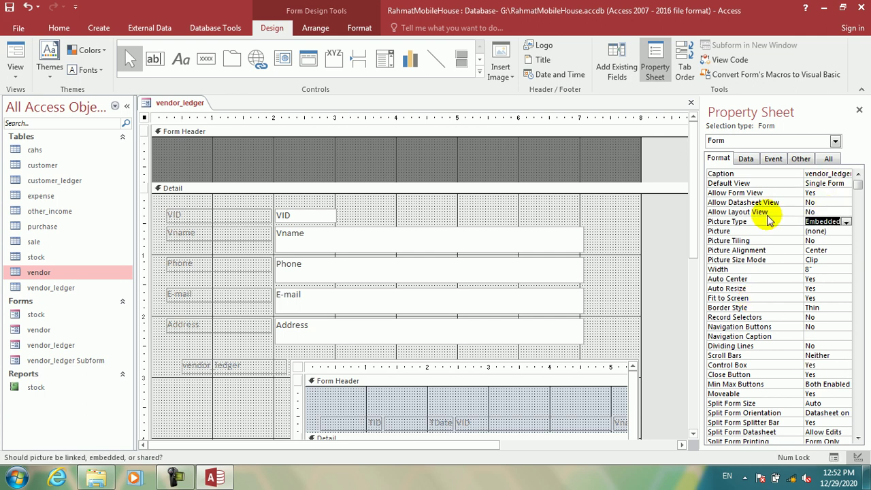
- Add an On Load event procedure to the form that runs DoCmd.Maximize, and close the code editor
{"action": "left_click", "coordinate": [770, 158]}
{"action": "left_click", "coordinate": [807, 184]}
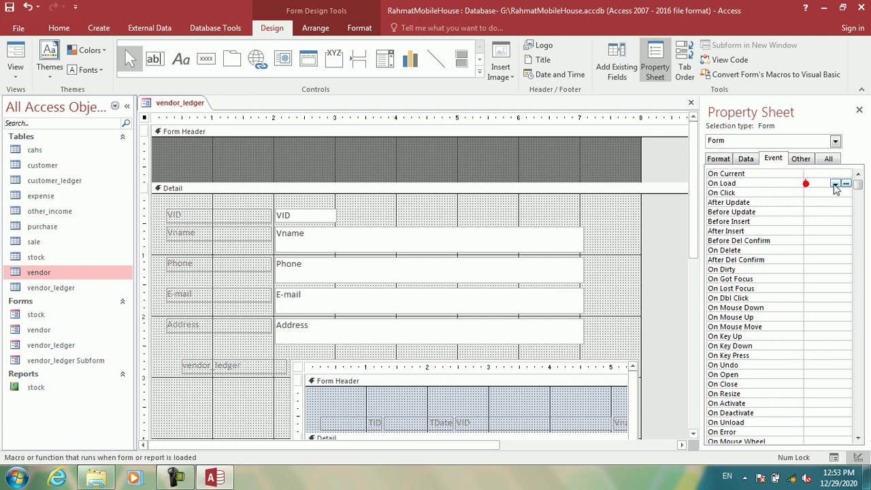
{"action": "left_click", "coordinate": [846, 184]}
{"action": "left_click", "coordinate": [415, 138]}
{"action": "left_click", "coordinate": [424, 257]}
{"action": "type", "text": "docmd.maximize"}
{"action": "key", "text": "Return"}
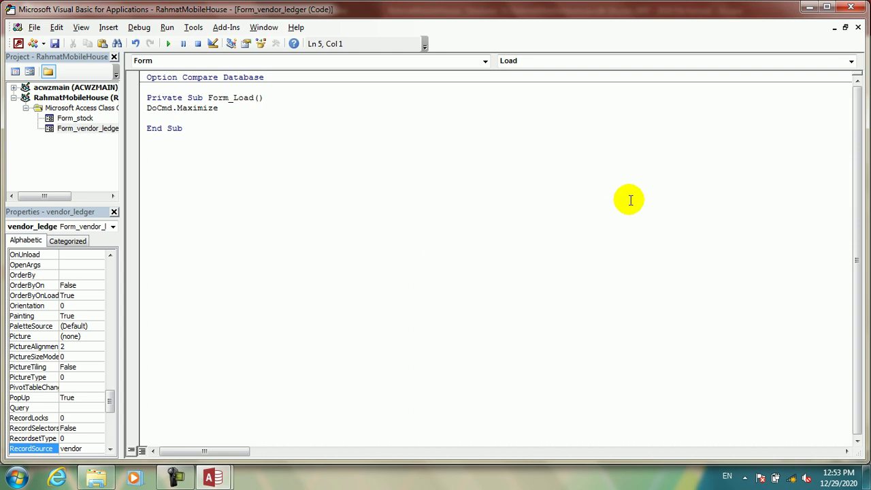
{"action": "left_click", "coordinate": [851, 6]}
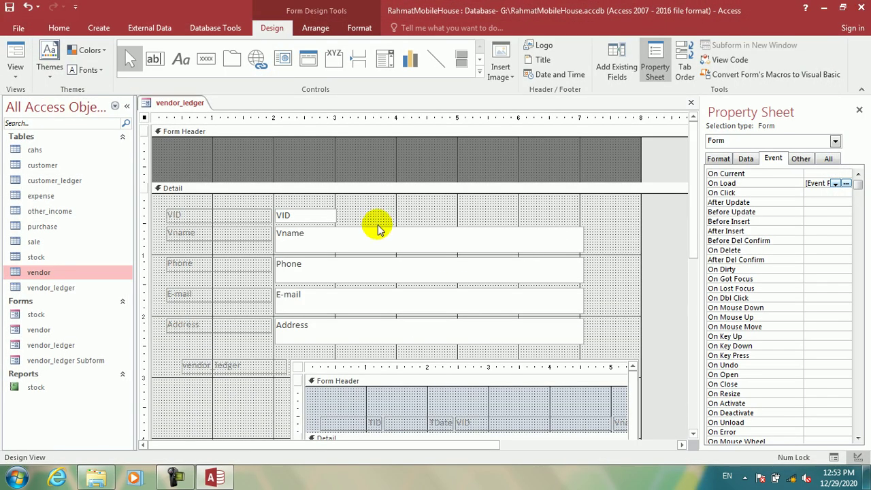
- Preview the maximized vendor_ledger form in Form View and return to Design View
{"action": "left_click", "coordinate": [15, 67]}
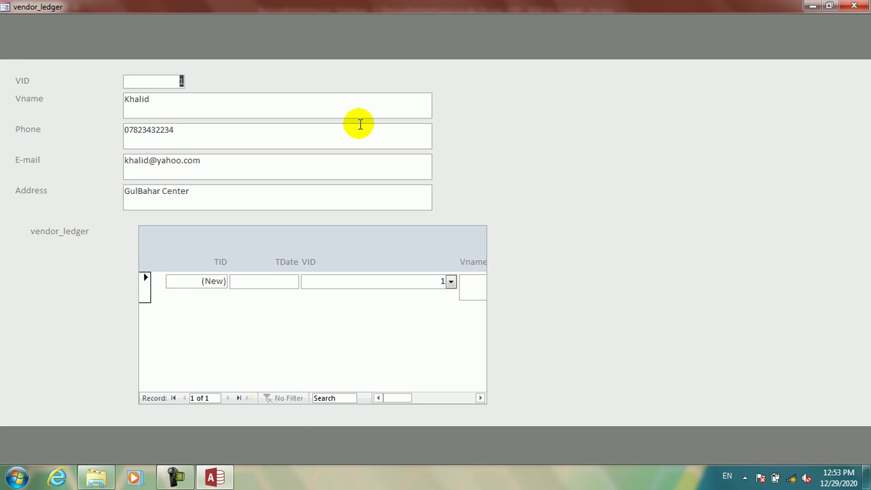
{"action": "right_click", "coordinate": [550, 60]}
{"action": "left_click", "coordinate": [575, 80]}
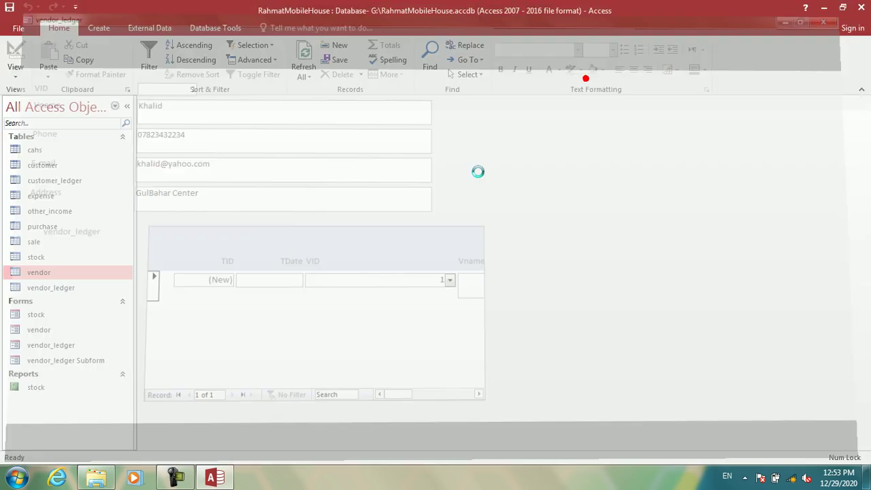
- Open the vendor form in Design View, copy its header title labels, and close that form
{"action": "right_click", "coordinate": [57, 344]}
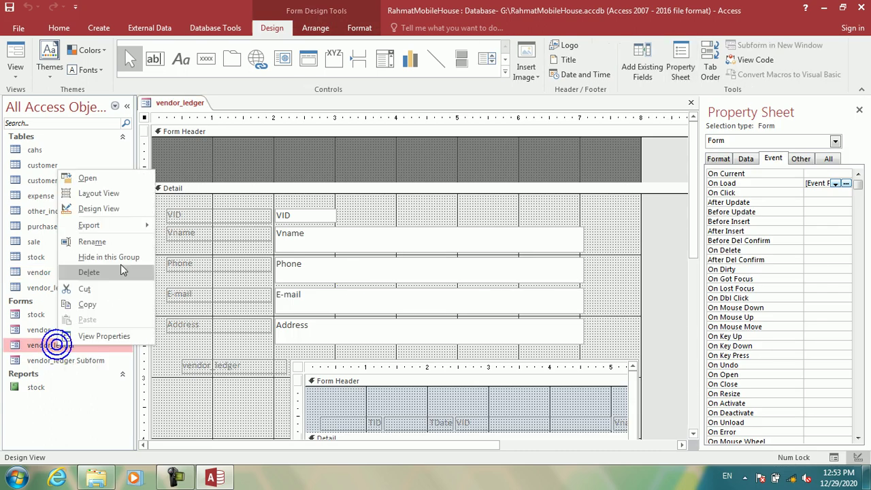
{"action": "left_click", "coordinate": [33, 331]}
{"action": "right_click", "coordinate": [34, 330]}
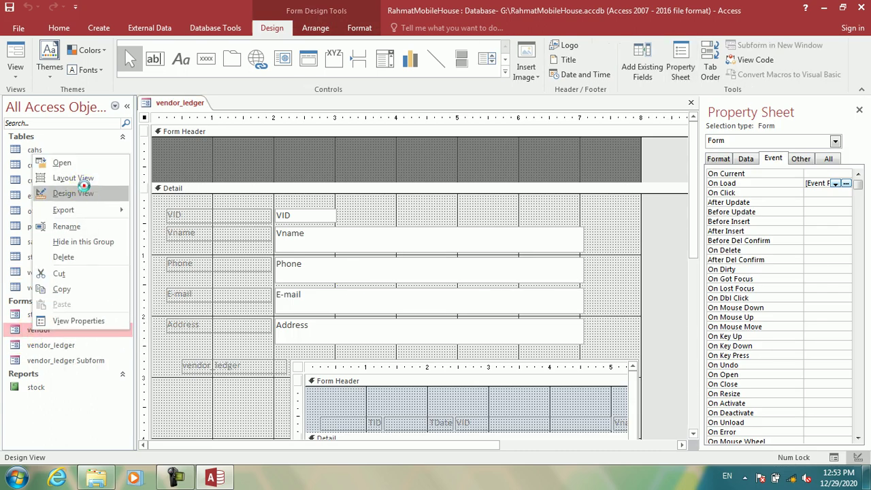
{"action": "left_click", "coordinate": [85, 192]}
{"action": "left_click_drag", "start_coordinate": [147, 170], "coordinate": [148, 143]}
{"action": "key", "text": "ctrl+F4"}
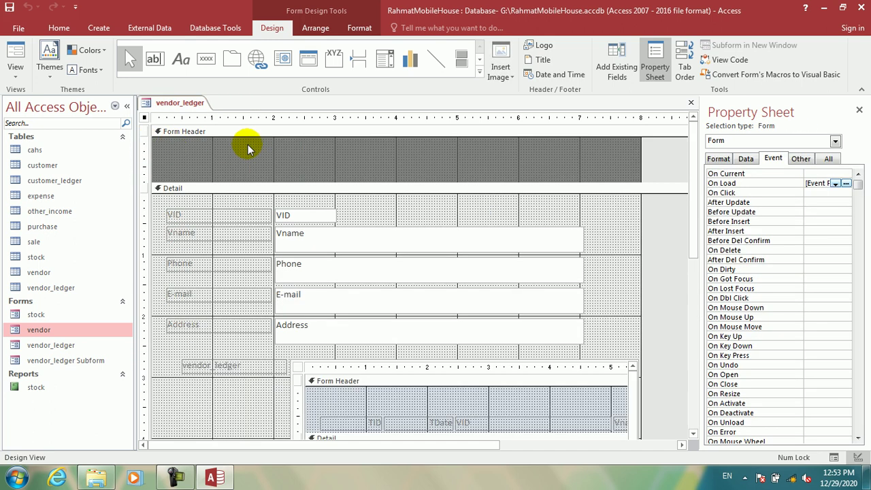
- Paste the copied title labels into the vendor_ledger form header and shift them towards the header's center
{"action": "left_click", "coordinate": [248, 147]}
{"action": "key", "text": "ctrl+v"}
{"action": "left_click_drag", "start_coordinate": [234, 143], "coordinate": [355, 143]}
- Change the header's second title line to "Vendors Ledger" and close the property sheet
{"action": "left_click", "coordinate": [429, 166]}
{"action": "left_click", "coordinate": [436, 212]}
{"action": "left_click", "coordinate": [476, 167]}
{"action": "left_click_drag", "start_coordinate": [509, 169], "coordinate": [426, 168]}
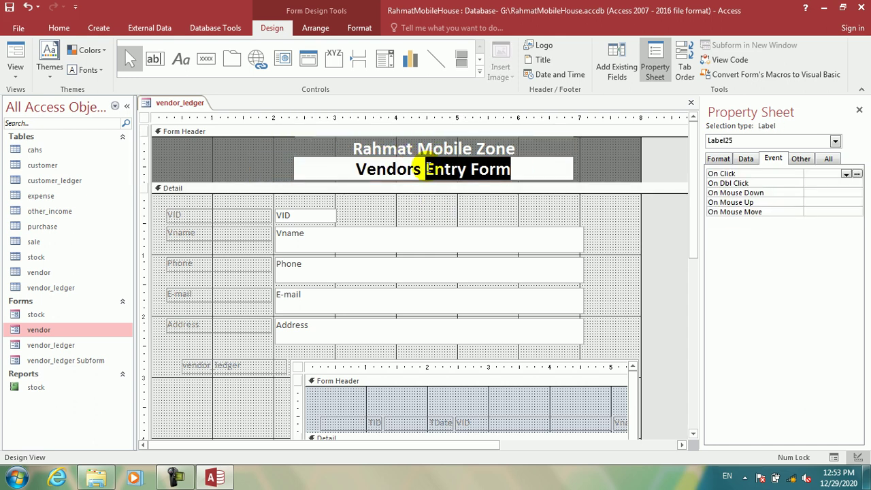
{"action": "type", "text": "Ledger"}
{"action": "left_click", "coordinate": [476, 197]}
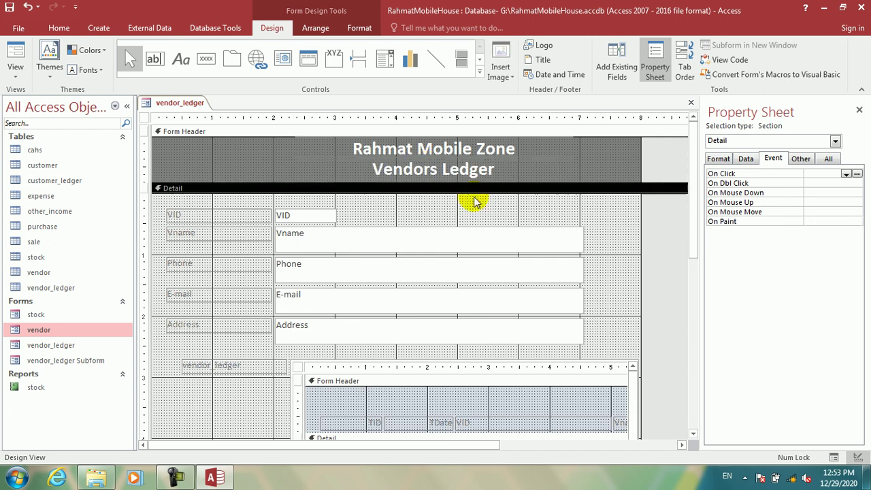
{"action": "left_click", "coordinate": [858, 110]}
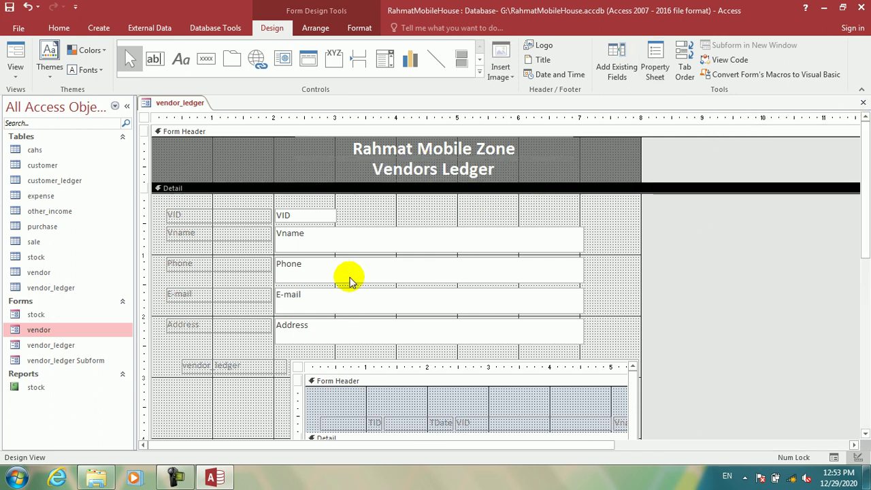
- Reduce the height of the Vname, Phone, E-mail and Address text boxes to a single line, about 0.25 inch
{"action": "left_click_drag", "start_coordinate": [608, 333], "coordinate": [521, 243]}
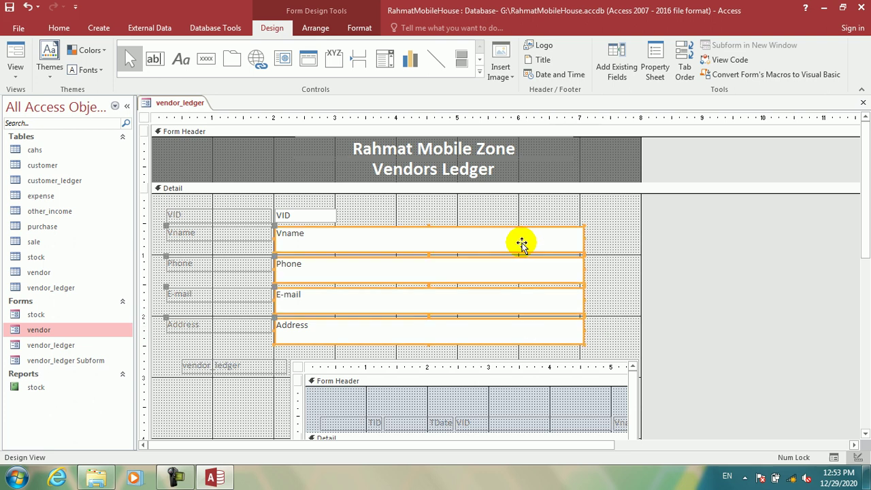
{"action": "key", "text": "shift+Up"}
{"action": "key", "text": "shift+Up"}
{"action": "key", "text": "shift+Up"}
{"action": "key", "text": "shift+Up"}
{"action": "key", "text": "shift+Up"}
{"action": "key", "text": "shift+Up"}
{"action": "key", "text": "shift+Up"}
{"action": "key", "text": "shift+Up"}
{"action": "key", "text": "shift+Up"}
{"action": "key", "text": "shift+Up"}
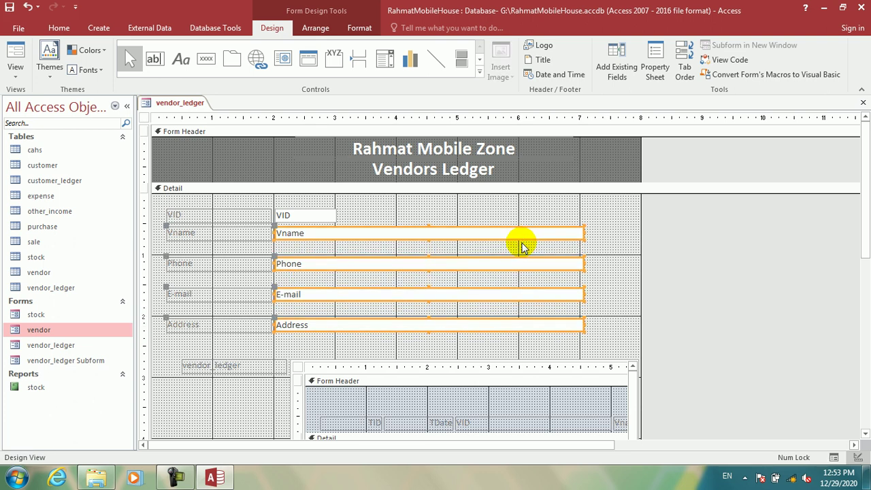
{"action": "left_click", "coordinate": [522, 247]}
- Narrow the Vname, Phone, E-mail and Address text boxes to about 2 inches wide
{"action": "left_click_drag", "start_coordinate": [248, 347], "coordinate": [231, 212]}
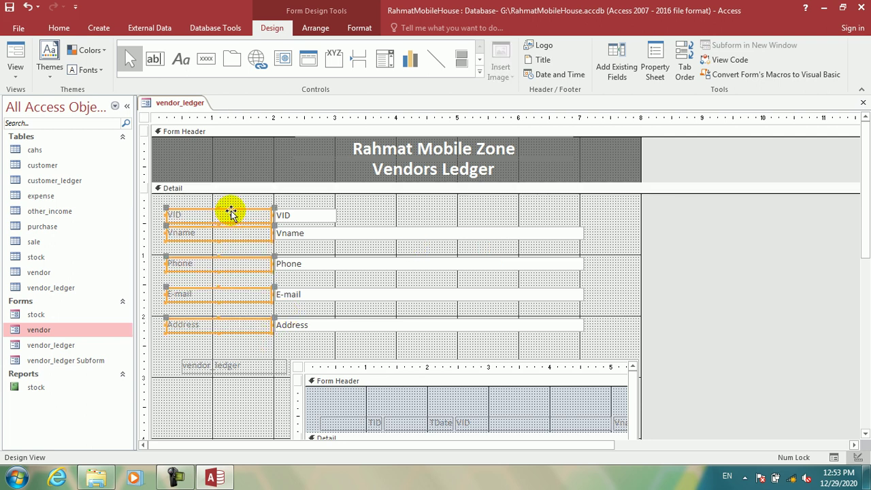
{"action": "left_click", "coordinate": [334, 246]}
{"action": "left_click_drag", "start_coordinate": [431, 349], "coordinate": [409, 234]}
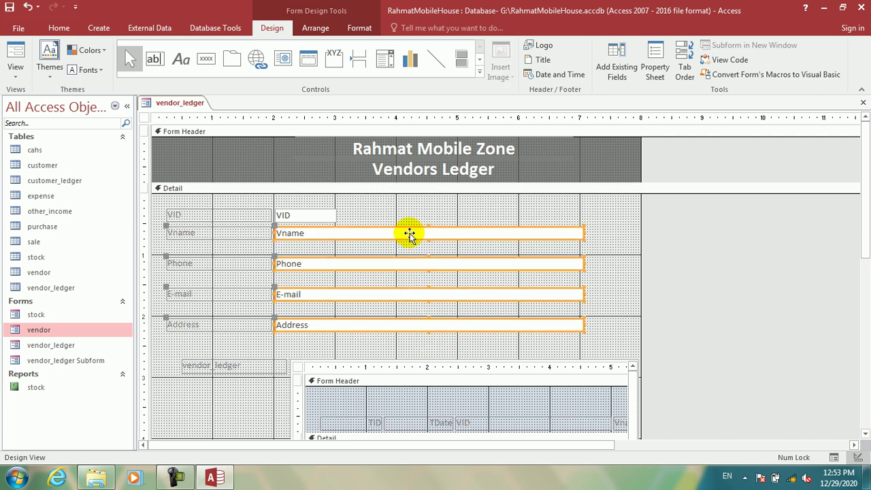
{"action": "key", "text": "shift+Left"}
{"action": "key", "text": "shift+Left"}
{"action": "key", "text": "shift+Left"}
{"action": "key", "text": "shift+Left"}
{"action": "key", "text": "shift+Left"}
{"action": "key", "text": "shift+Left"}
{"action": "key", "text": "shift+Left"}
{"action": "key", "text": "shift+Left"}
{"action": "key", "text": "shift+Left"}
{"action": "key", "text": "shift+Left"}
{"action": "key", "text": "shift+Left"}
{"action": "key", "text": "shift+Left"}
{"action": "key", "text": "shift+Left"}
{"action": "key", "text": "shift+Left"}
{"action": "key", "text": "shift+Left"}
{"action": "key", "text": "shift+Left"}
{"action": "key", "text": "shift+Left"}
{"action": "key", "text": "shift+Left"}
{"action": "key", "text": "shift+Left"}
{"action": "key", "text": "shift+Left"}
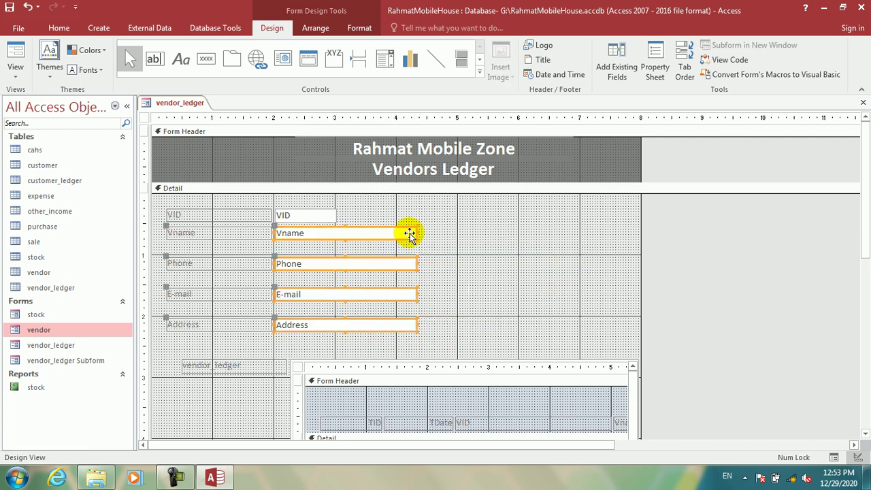
{"action": "key", "text": "shift+Left"}
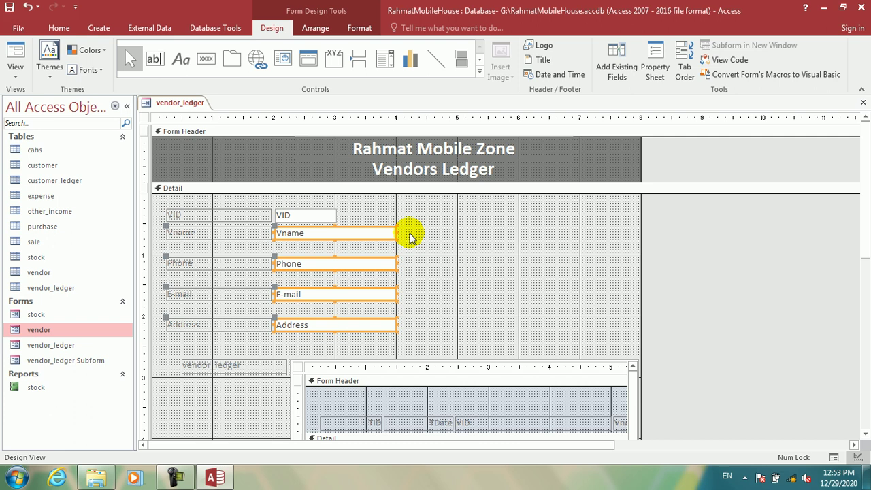
- Delete the subform's vendor_ledger label and line up the Vname and Phone fields on the VID row
{"action": "left_click_drag", "start_coordinate": [238, 347], "coordinate": [236, 420]}
{"action": "key", "text": "Delete"}
{"action": "left_click_drag", "start_coordinate": [290, 234], "coordinate": [389, 240]}
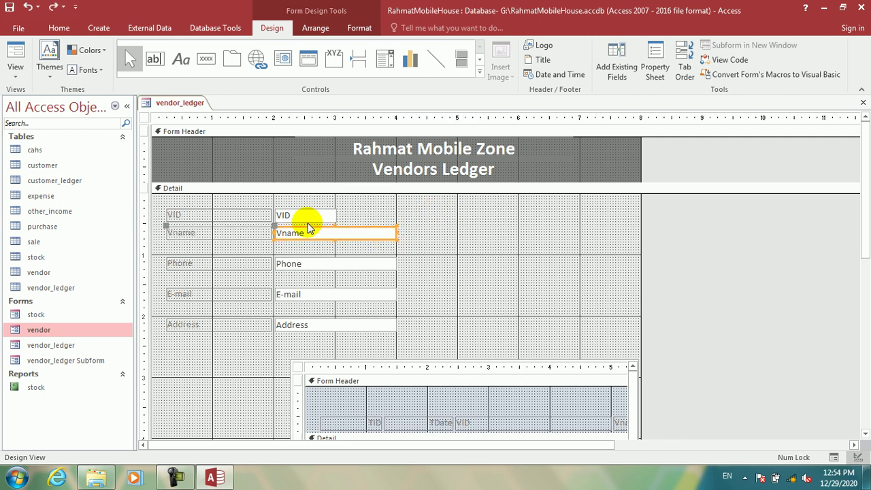
{"action": "left_click_drag", "start_coordinate": [308, 229], "coordinate": [423, 210]}
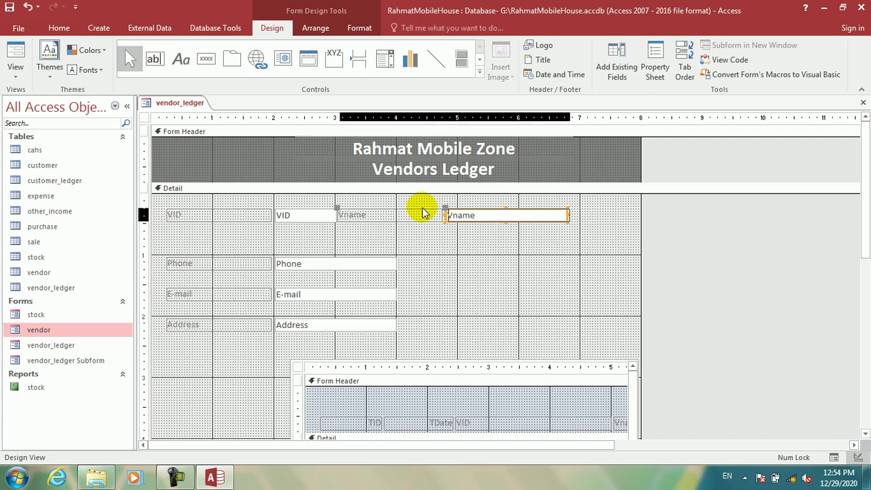
{"action": "left_click_drag", "start_coordinate": [413, 259], "coordinate": [604, 214]}
- Move the E-mail field directly below the VID row and widen its text box to the end of Vname
{"action": "left_click_drag", "start_coordinate": [409, 300], "coordinate": [220, 256]}
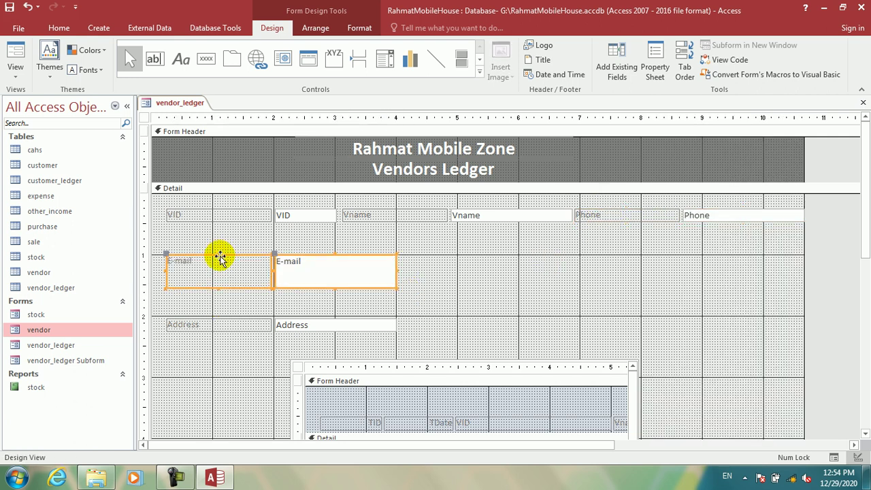
{"action": "key", "text": "ctrl+z"}
{"action": "left_click_drag", "start_coordinate": [311, 293], "coordinate": [310, 234]}
{"action": "left_click", "coordinate": [371, 253]}
{"action": "left_click", "coordinate": [386, 234]}
{"action": "left_click_drag", "start_coordinate": [393, 233], "coordinate": [575, 230]}
{"action": "left_click", "coordinate": [593, 258]}
- Move the Address field with its label onto the E-mail row, directly below Phone
{"action": "left_click_drag", "start_coordinate": [424, 321], "coordinate": [614, 260]}
{"action": "key", "text": "ctrl+z"}
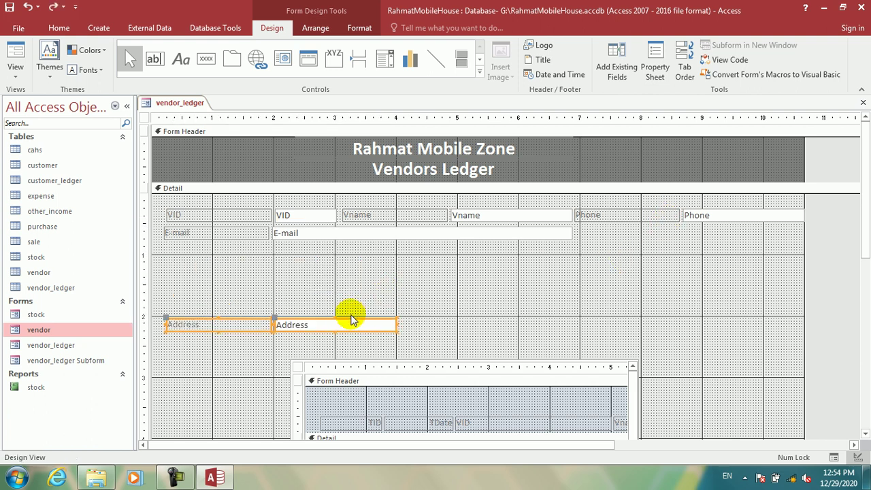
{"action": "left_click_drag", "start_coordinate": [351, 320], "coordinate": [756, 228]}
{"action": "left_click", "coordinate": [688, 284]}
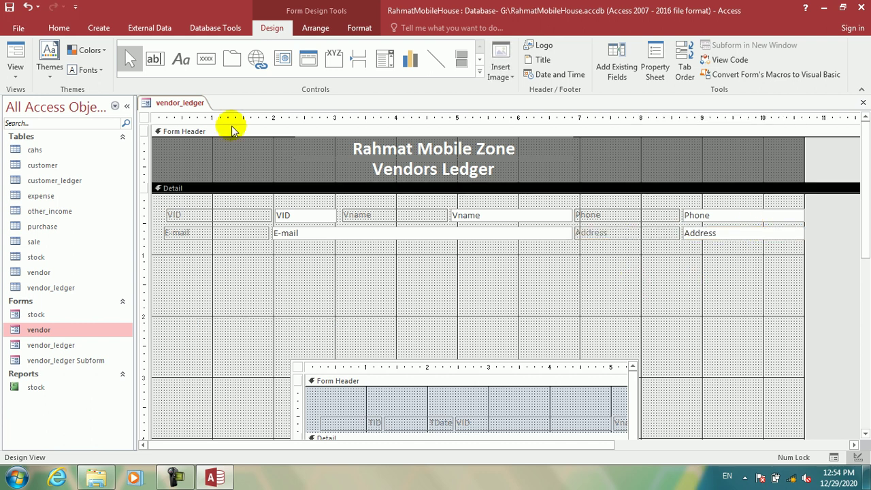
- Check the two-row vendor field layout in Form View and return to Design View
{"action": "left_click", "coordinate": [15, 58]}
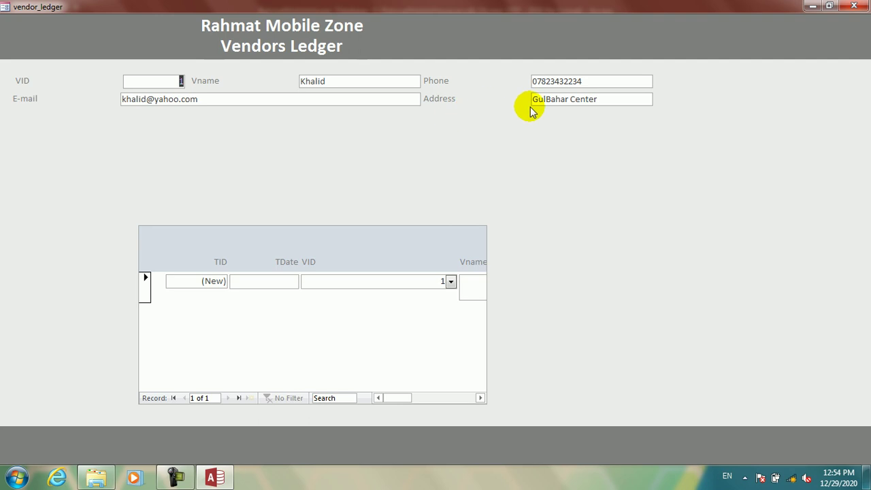
{"action": "right_click", "coordinate": [543, 140]}
{"action": "left_click", "coordinate": [579, 161]}
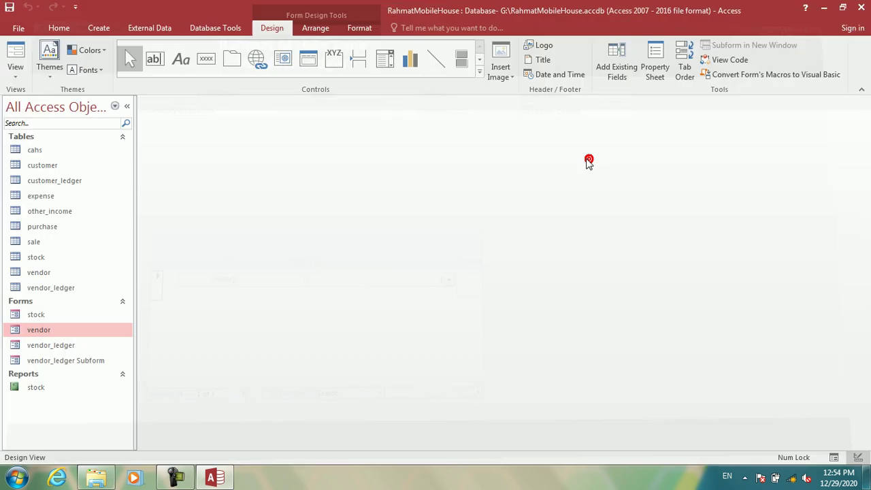
- Draw a rectangle about 10.6 inches wide and 0.7 inch high around the two rows of vendor fields
{"action": "left_click", "coordinate": [479, 69]}
{"action": "left_click", "coordinate": [155, 79]}
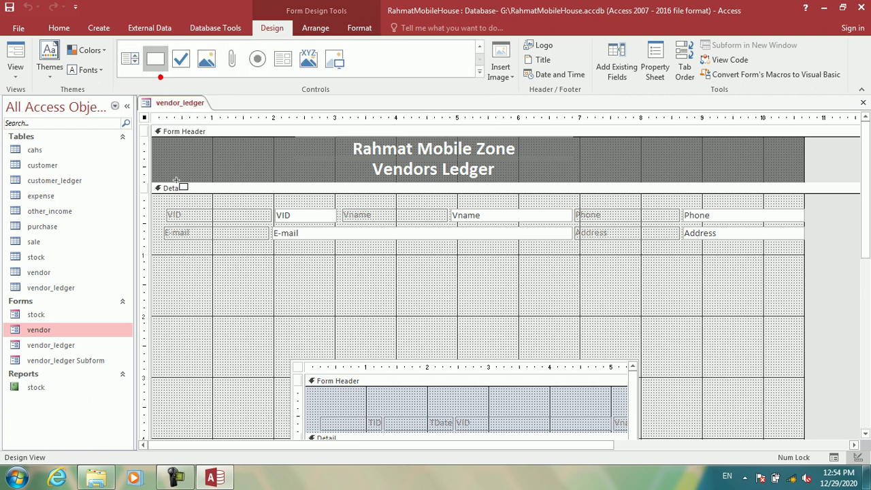
{"action": "mouse_move", "coordinate": [156, 200]}
{"action": "left_mouse_down"}
{"action": "mouse_move", "coordinate": [393, 264]}
{"action": "mouse_move", "coordinate": [558, 246]}
{"action": "mouse_move", "coordinate": [807, 244]}
{"action": "left_mouse_up"}
{"action": "left_click", "coordinate": [638, 294]}
- Lower the rectangle's top edge slightly towards the fields and trim the form header's height to its titles
{"action": "left_click", "coordinate": [491, 202]}
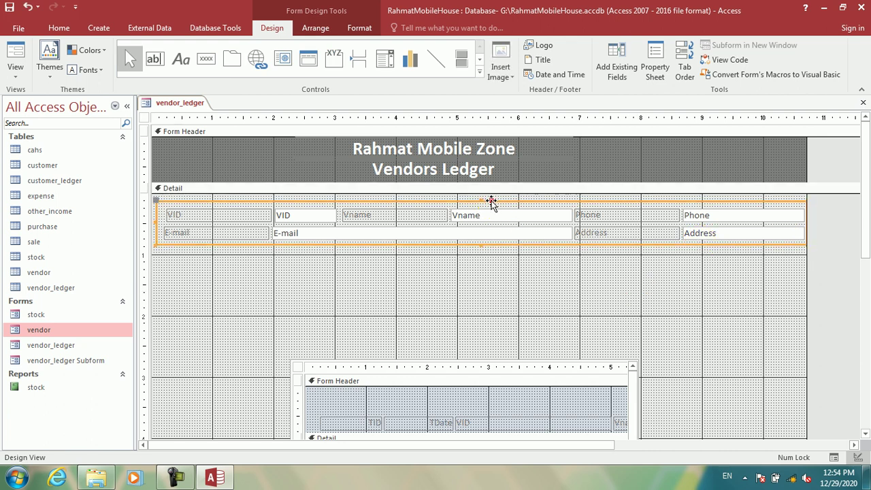
{"action": "left_click_drag", "start_coordinate": [481, 200], "coordinate": [480, 203]}
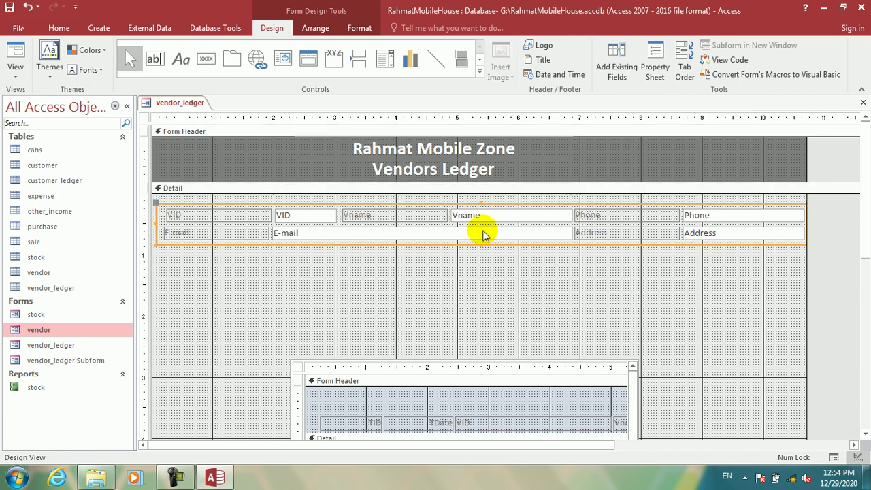
{"action": "left_click_drag", "start_coordinate": [479, 245], "coordinate": [479, 243]}
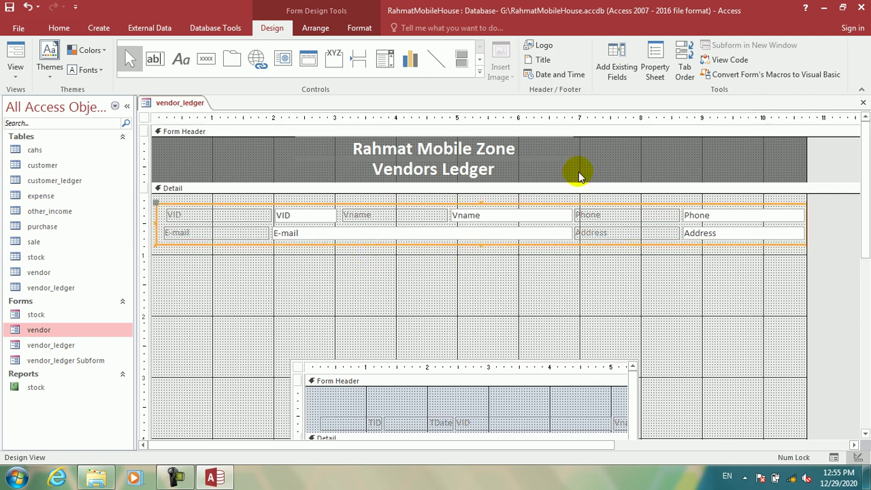
{"action": "left_click_drag", "start_coordinate": [577, 182], "coordinate": [576, 163]}
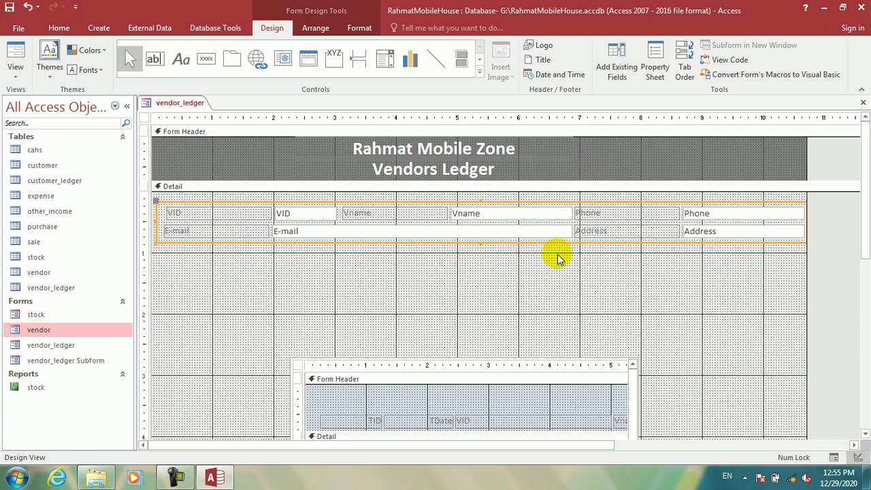
{"action": "left_click", "coordinate": [678, 281]}
- Make all the vendor labels and text boxes in the Detail section bold with black text
{"action": "left_click_drag", "start_coordinate": [761, 272], "coordinate": [175, 187]}
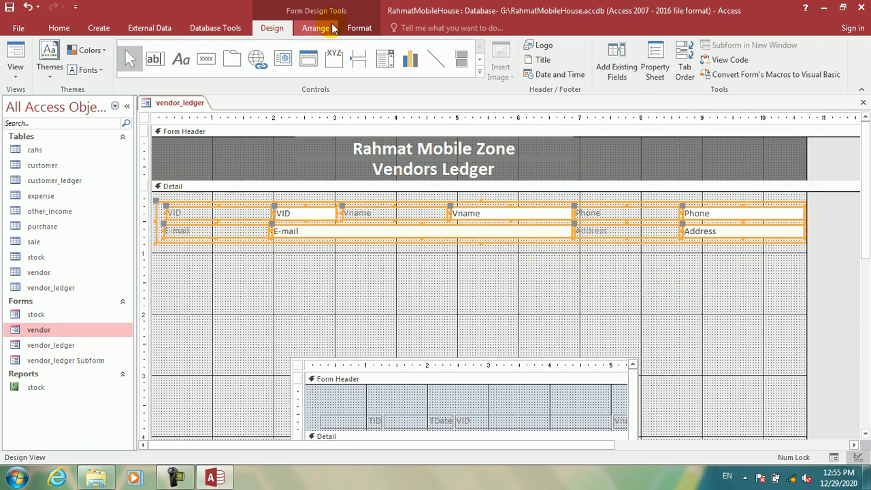
{"action": "left_click", "coordinate": [358, 30]}
{"action": "left_click", "coordinate": [91, 70]}
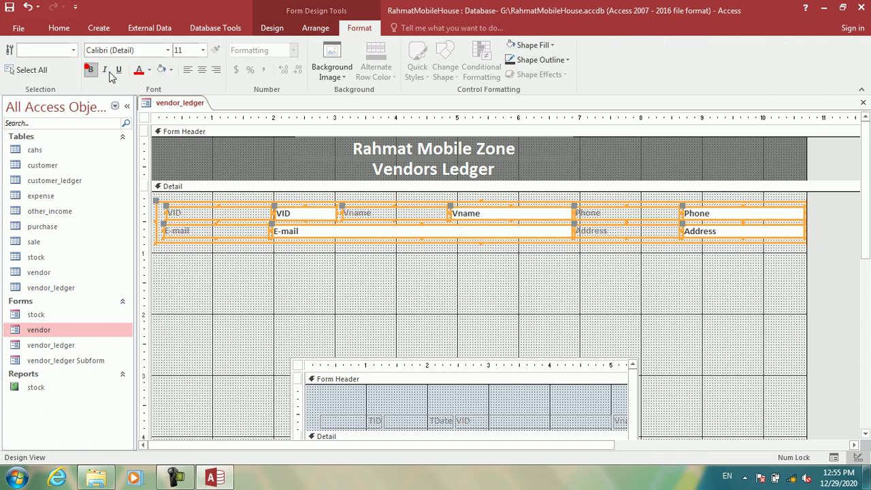
{"action": "left_click", "coordinate": [148, 69]}
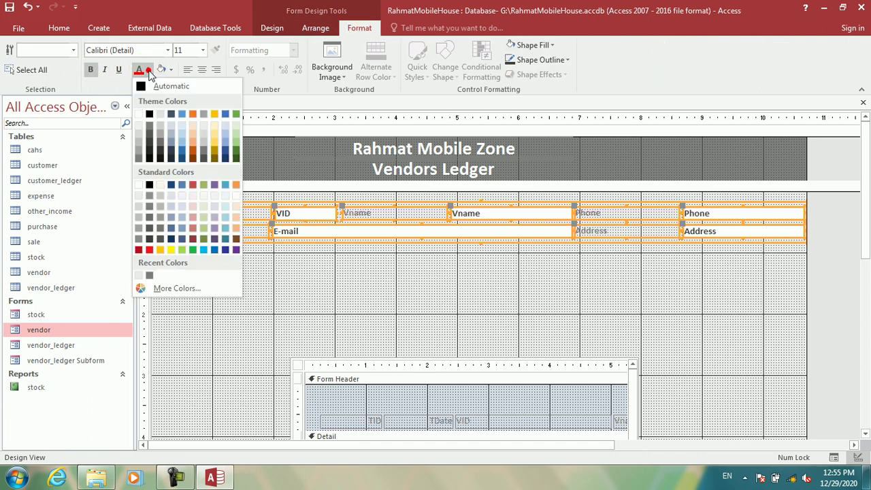
{"action": "left_click", "coordinate": [151, 187]}
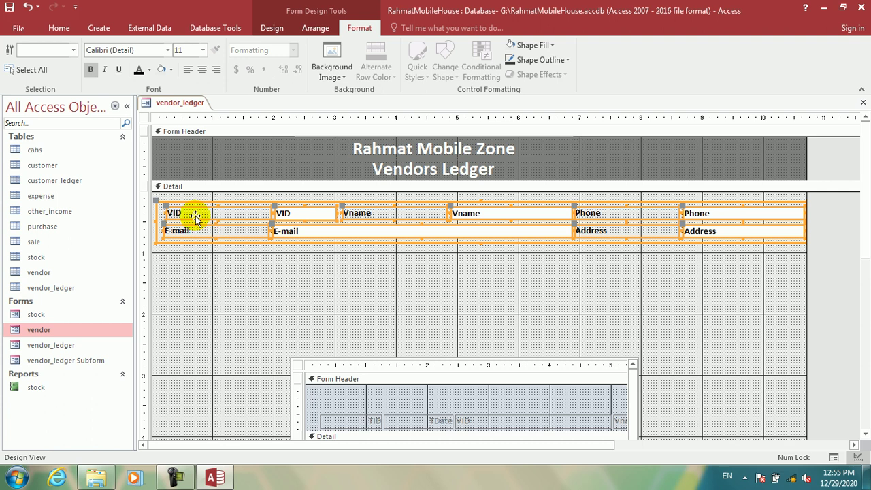
{"action": "left_click", "coordinate": [210, 272]}
- Extend the VID label's left edge so it lines up with the E-mail label below it
{"action": "left_click", "coordinate": [173, 212]}
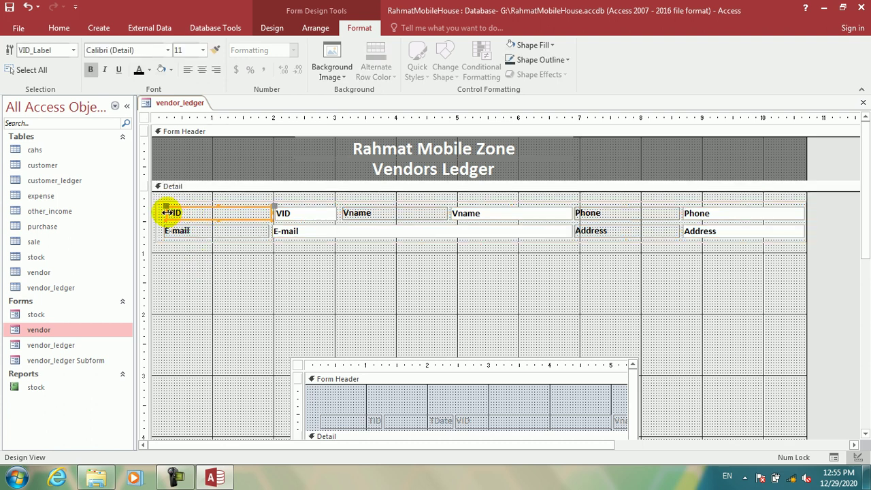
{"action": "left_click", "coordinate": [165, 212]}
{"action": "left_click", "coordinate": [262, 291]}
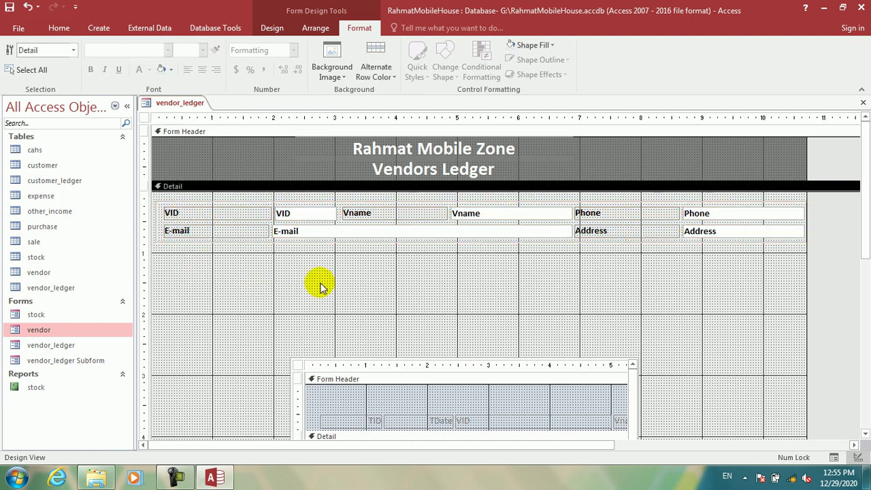
- Move all the vendor fields and their surrounding rectangle slightly up in the Detail section and show the result in Form View
{"action": "left_click_drag", "start_coordinate": [759, 287], "coordinate": [189, 194]}
{"action": "left_click", "coordinate": [503, 59]}
{"action": "left_click", "coordinate": [520, 103]}
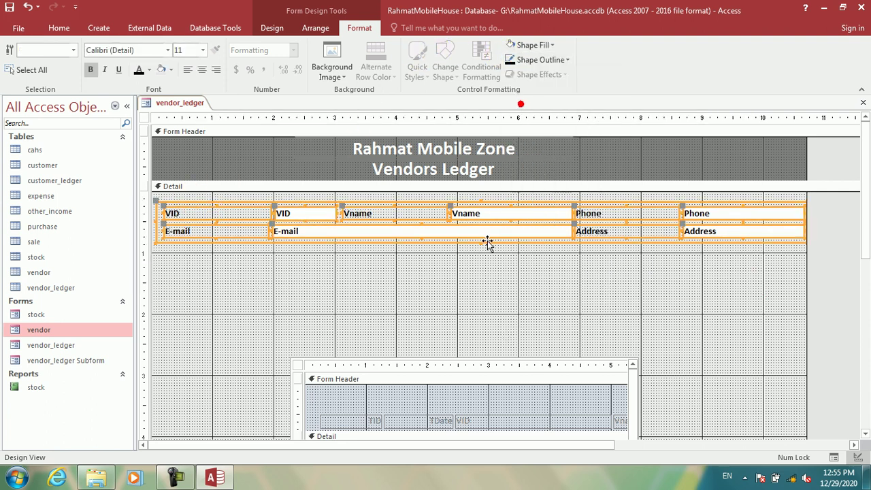
{"action": "left_click", "coordinate": [563, 260]}
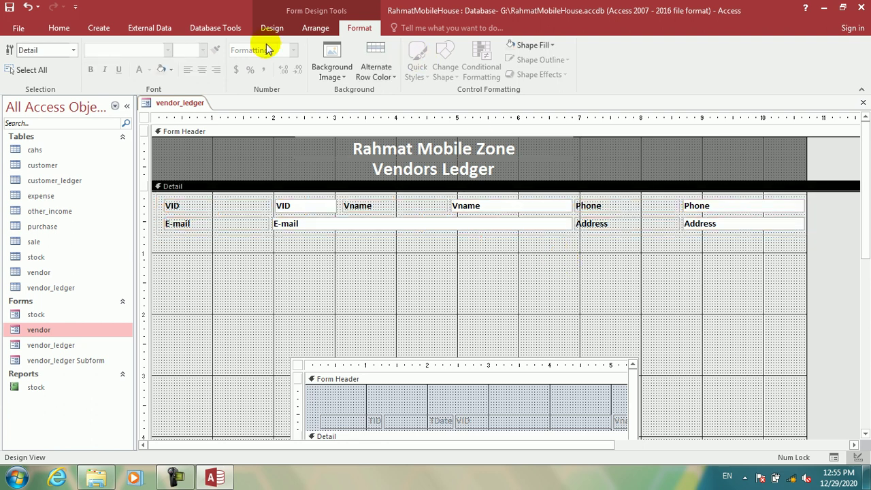
{"action": "left_click", "coordinate": [272, 28]}
{"action": "left_click", "coordinate": [18, 53]}
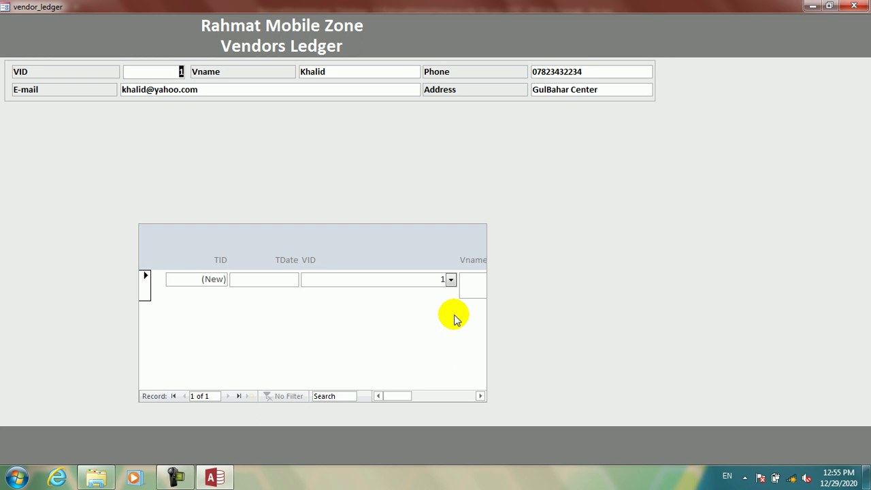
- Return to Design View and move the ledger subform to the form's left edge, directly below the vendor fields
{"action": "right_click", "coordinate": [615, 247]}
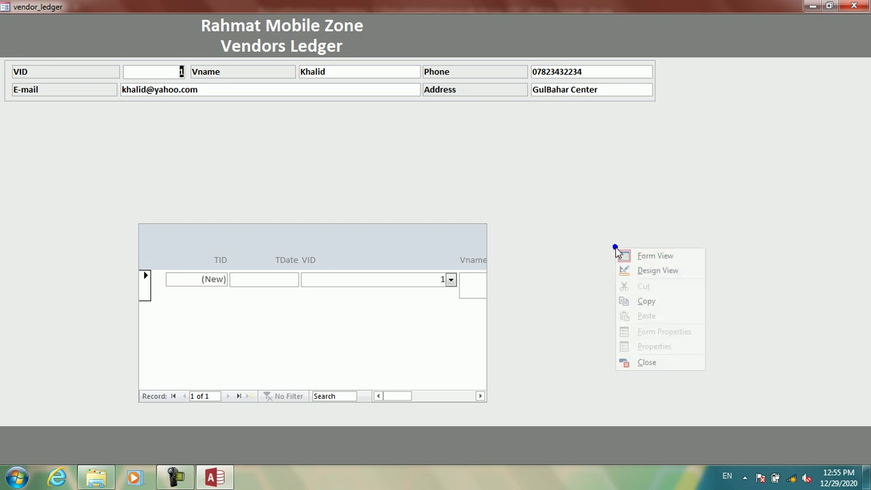
{"action": "left_click", "coordinate": [620, 270]}
{"action": "left_click_drag", "start_coordinate": [864, 187], "coordinate": [849, 289]}
{"action": "left_click_drag", "start_coordinate": [264, 190], "coordinate": [453, 310]}
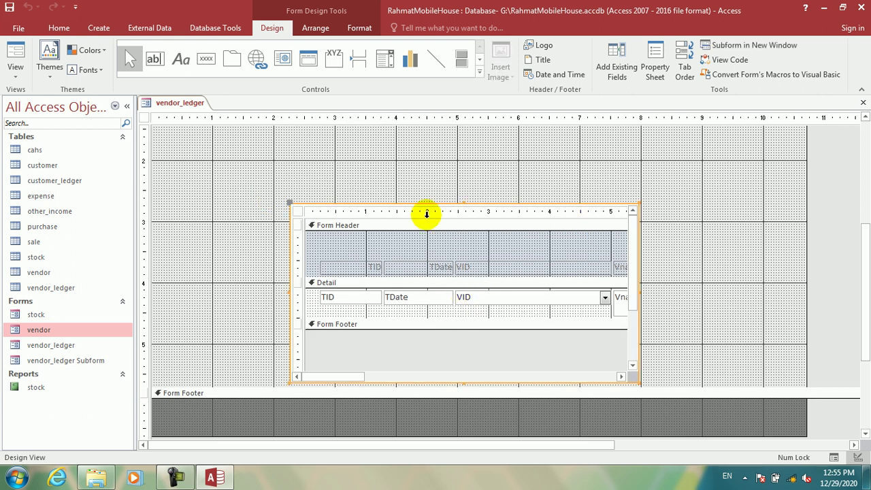
{"action": "left_click_drag", "start_coordinate": [289, 203], "coordinate": [159, 186]}
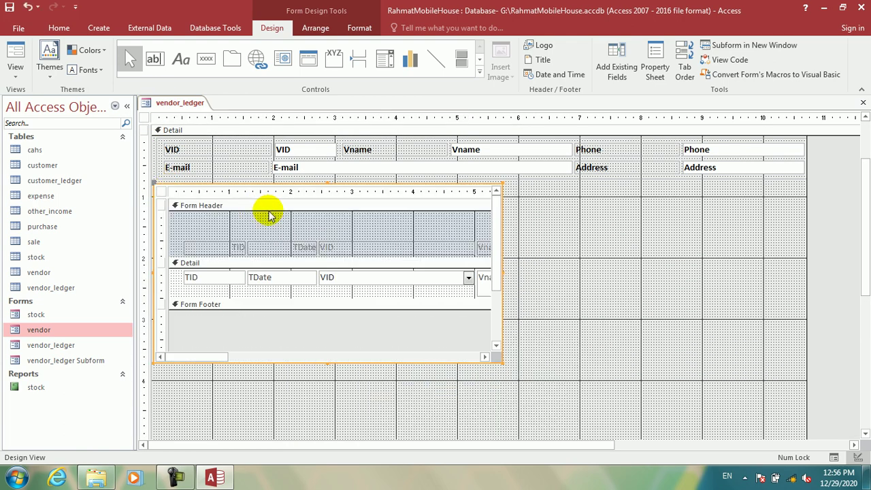
- Widen the ledger subform to about 13.6 inches by extending its right edge and show the form in Form View
{"action": "left_click", "coordinate": [503, 271]}
{"action": "left_click", "coordinate": [550, 286]}
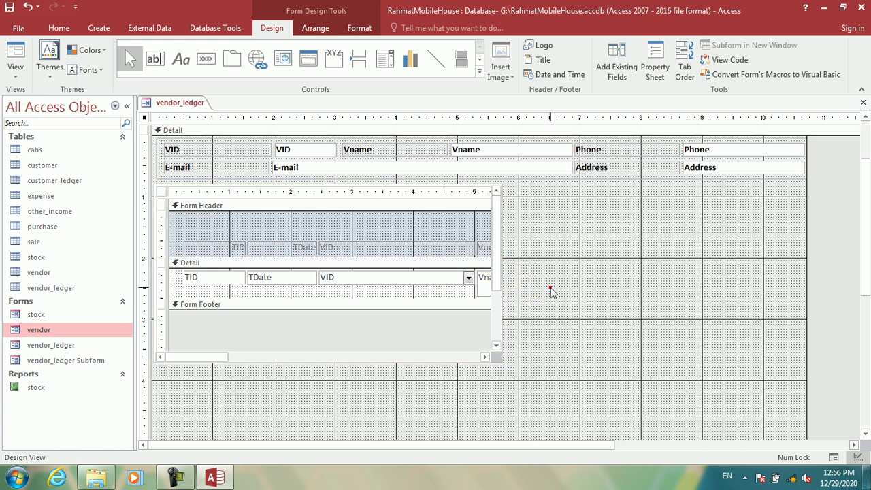
{"action": "left_click", "coordinate": [503, 273]}
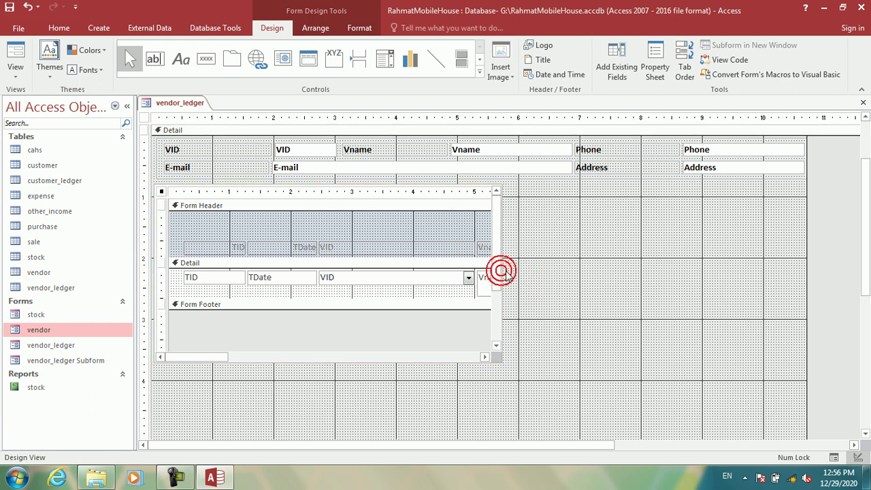
{"action": "left_click", "coordinate": [515, 280]}
{"action": "left_click_drag", "start_coordinate": [504, 270], "coordinate": [825, 266]}
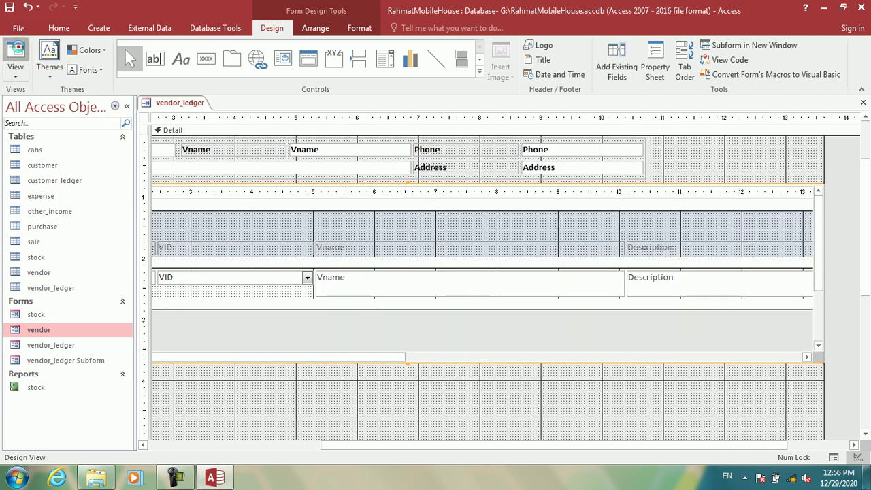
{"action": "left_click", "coordinate": [15, 58]}
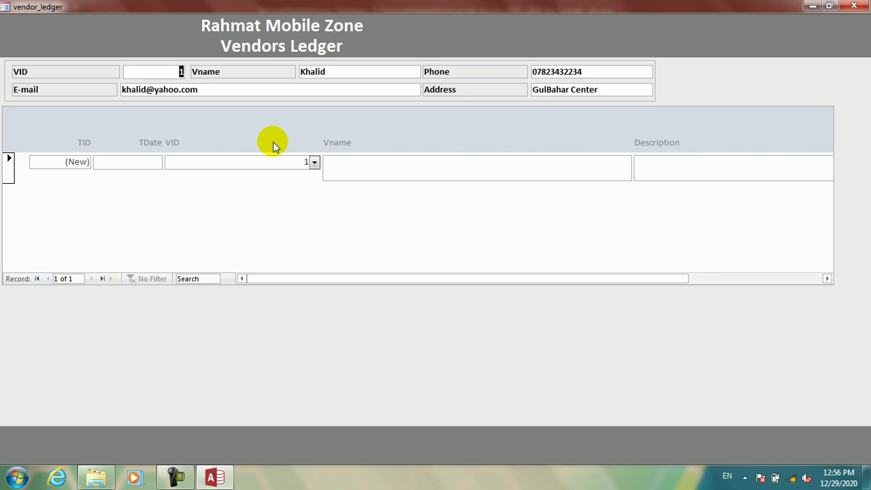
- In Design View, open the properties of the form inside the ledger subform and set Pop Up to Yes
{"action": "right_click", "coordinate": [355, 324]}
{"action": "left_click", "coordinate": [381, 349]}
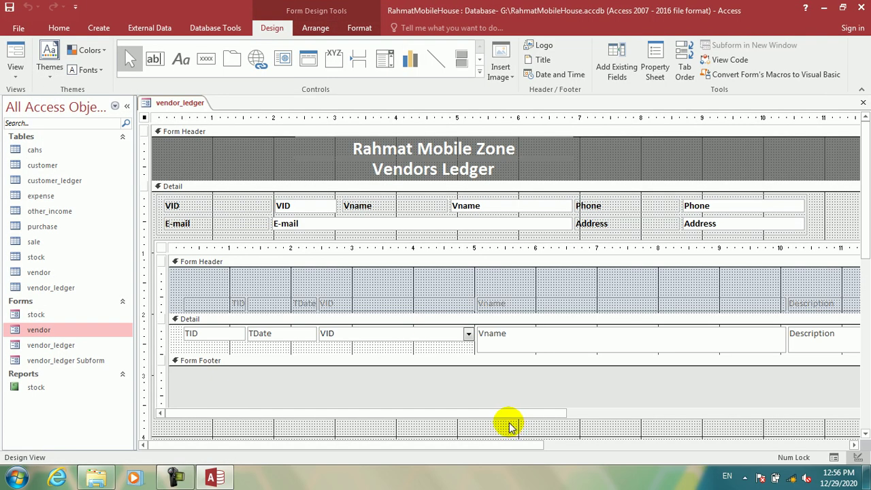
{"action": "left_click", "coordinate": [160, 247]}
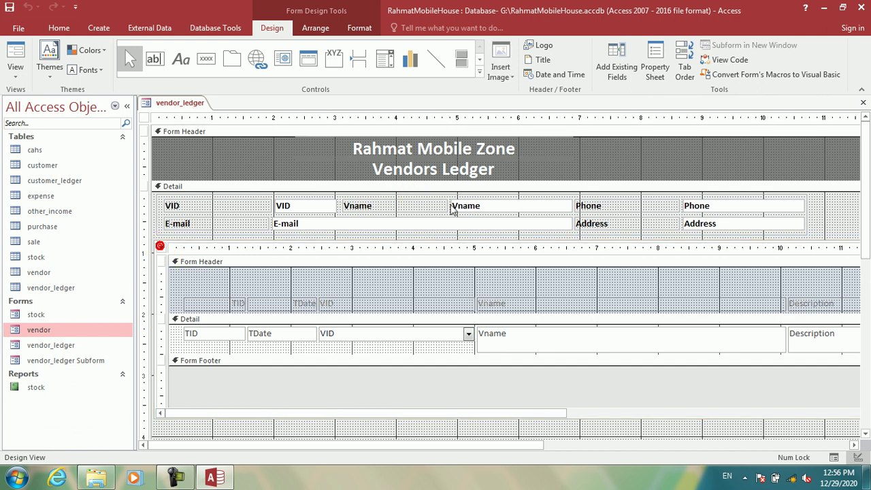
{"action": "left_click", "coordinate": [654, 66]}
{"action": "left_click", "coordinate": [802, 159]}
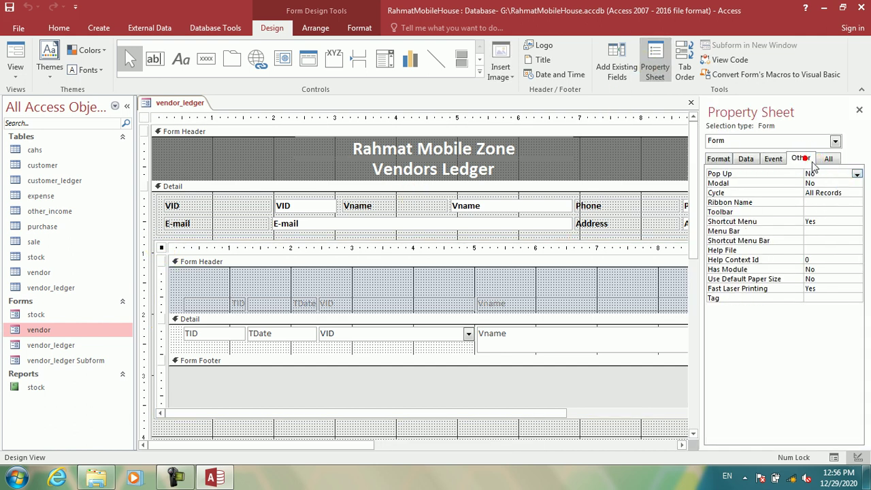
{"action": "left_click", "coordinate": [857, 175]}
{"action": "left_click", "coordinate": [851, 183]}
- Set the subform's Allow Datasheet View and Allow Layout View properties to No
{"action": "left_click", "coordinate": [717, 158]}
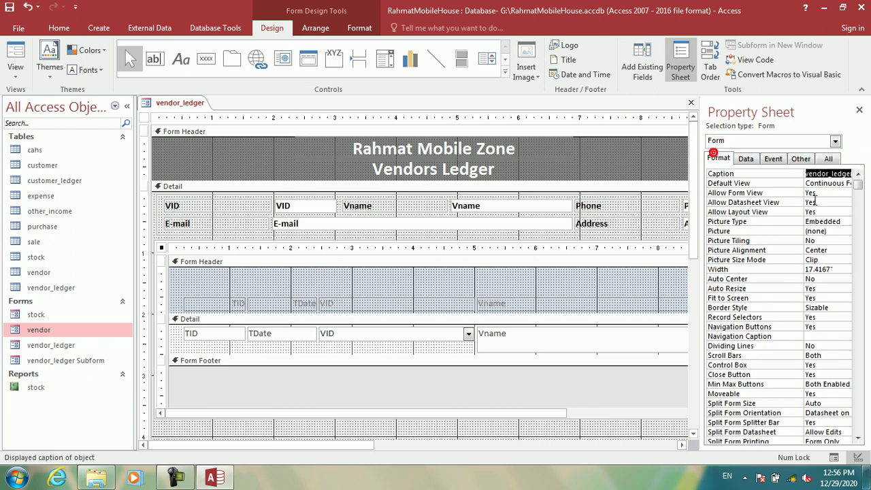
{"action": "left_click", "coordinate": [825, 203]}
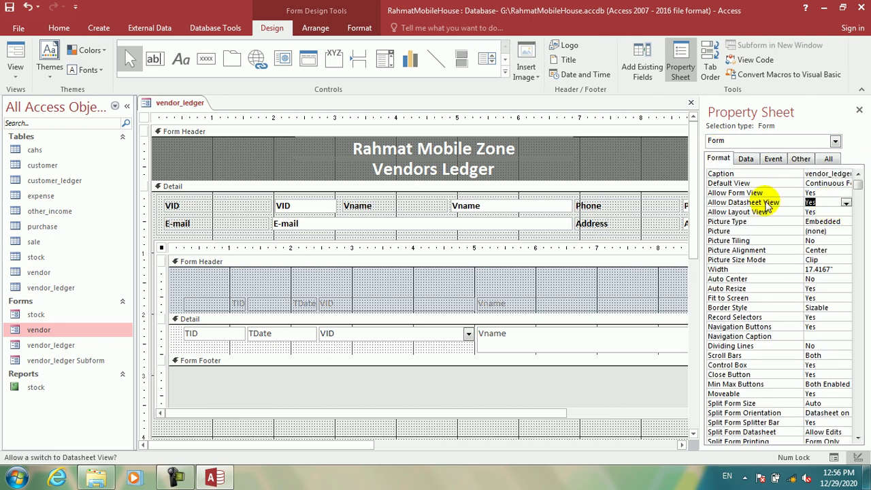
{"action": "type", "text": "n"}
{"action": "key", "text": "Down"}
{"action": "key", "text": "Down"}
{"action": "key", "text": "Down"}
{"action": "key", "text": "Down"}
{"action": "key", "text": "Down"}
{"action": "key", "text": "Down"}
{"action": "key", "text": "Down"}
{"action": "key", "text": "Down"}
{"action": "key", "text": "Down"}
{"action": "key", "text": "Down"}
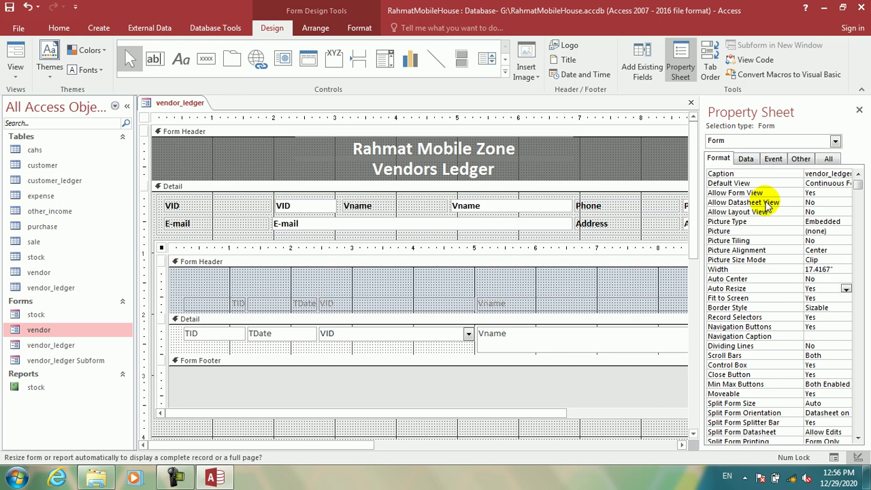
- Give the subform a Thin border and Vertical Only scroll bars, with Record Selectors and Navigation Buttons set to No, and show Form View
{"action": "key", "text": "Down"}
{"action": "key", "text": "Down"}
{"action": "key", "text": "Up"}
{"action": "type", "text": "n"}
{"action": "key", "text": "Down"}
{"action": "key", "text": "Down"}
{"action": "key", "text": "Down"}
{"action": "key", "text": "Down"}
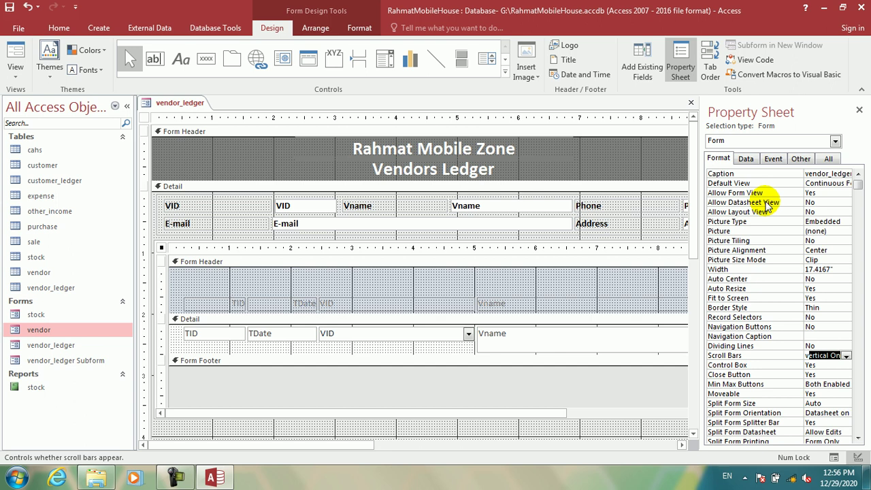
{"action": "key", "text": "Down"}
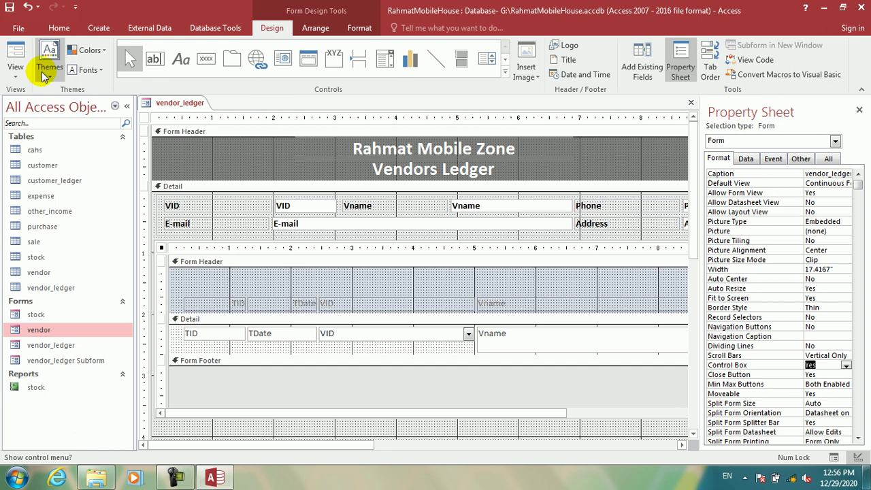
{"action": "left_click", "coordinate": [15, 58]}
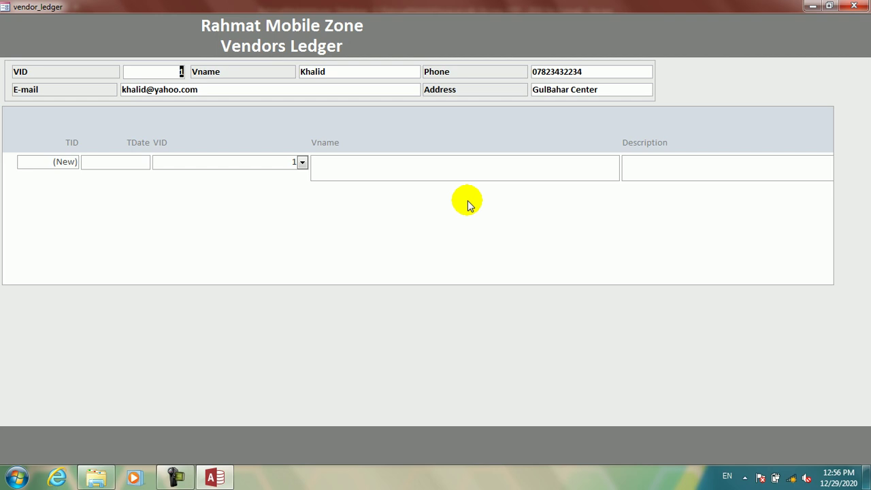
- In Design View, close the property sheet and shrink the subform's TID label and text box to about 0.5 inch at its left edge
{"action": "right_click", "coordinate": [414, 386]}
{"action": "left_click", "coordinate": [449, 283]}
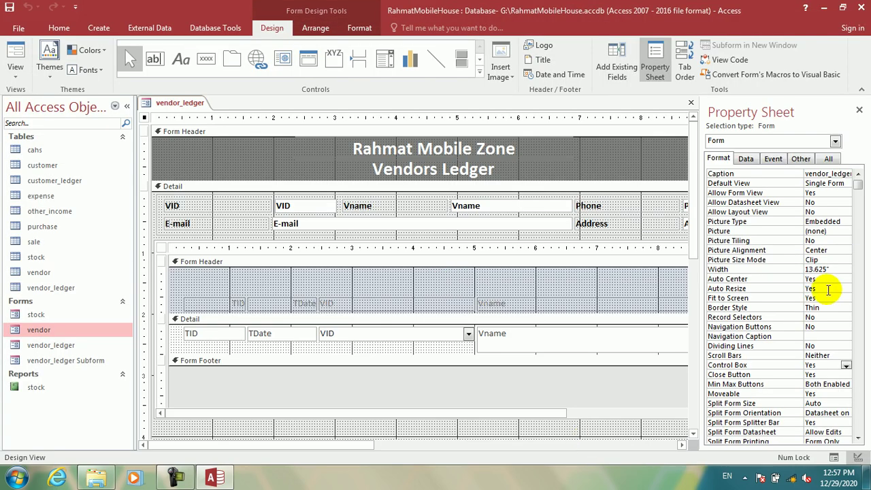
{"action": "left_click", "coordinate": [858, 110]}
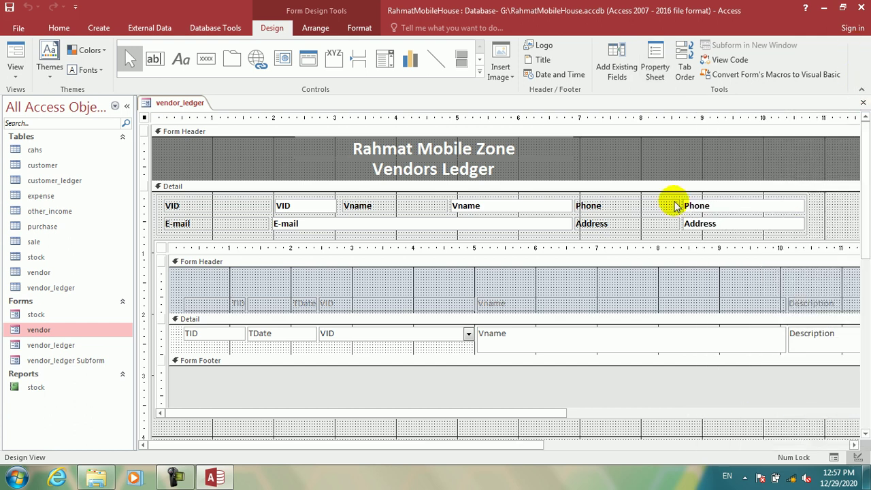
{"action": "left_click", "coordinate": [245, 267]}
{"action": "left_click", "coordinate": [221, 280]}
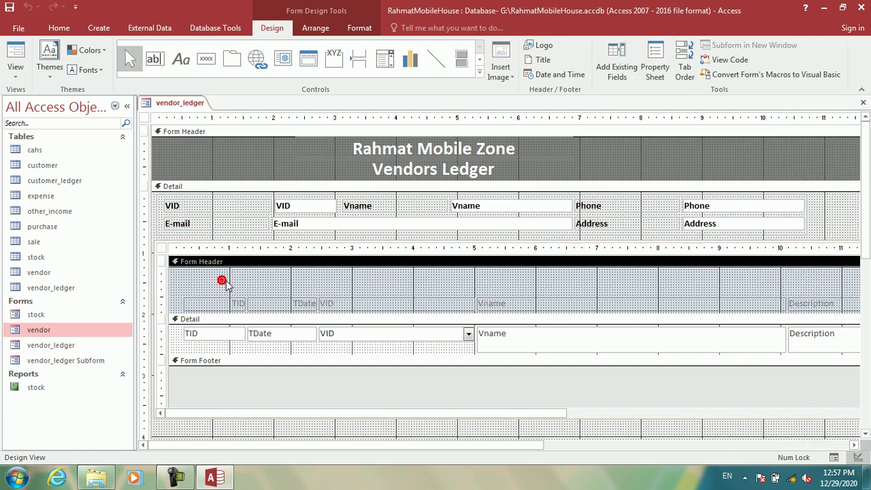
{"action": "left_click", "coordinate": [216, 249]}
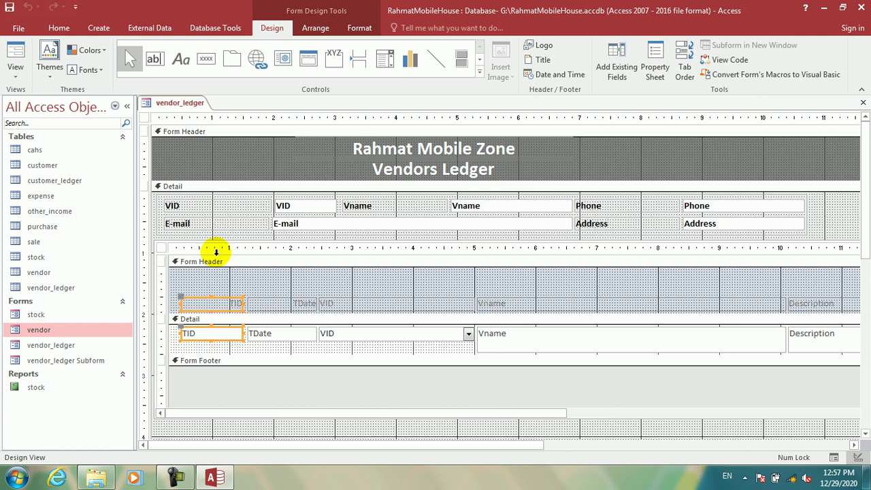
{"action": "key", "text": "Left"}
{"action": "key", "text": "shift+Left"}
{"action": "key", "text": "shift+Left"}
{"action": "key", "text": "shift+Left"}
{"action": "key", "text": "shift+Left"}
{"action": "key", "text": "shift+Left"}
{"action": "key", "text": "shift+Left"}
{"action": "key", "text": "shift+Left"}
{"action": "key", "text": "shift+Left"}
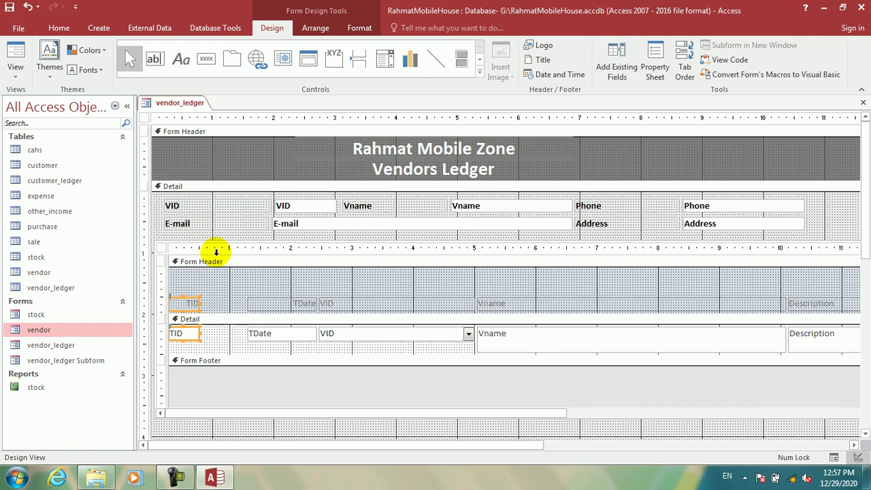
- Move the subform's TDate label and text box left until they sit directly beside the TID column
{"action": "left_click_drag", "start_coordinate": [274, 295], "coordinate": [282, 352]}
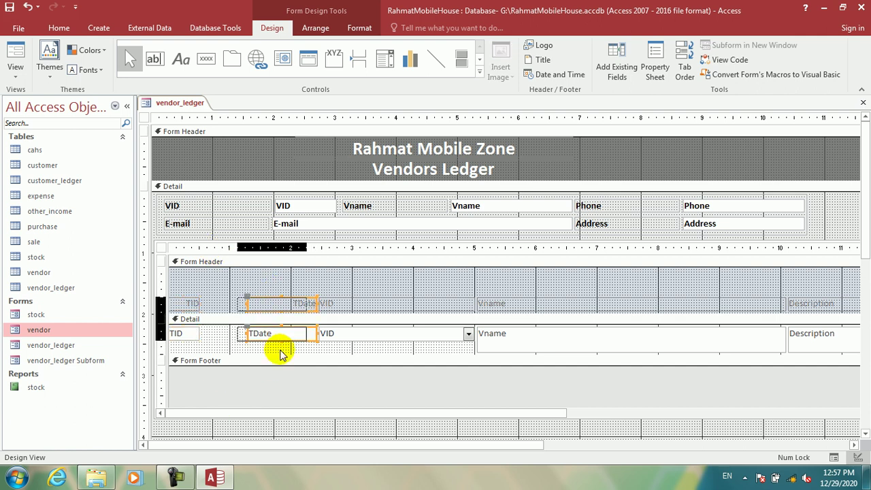
{"action": "key", "text": "Left"}
{"action": "key", "text": "Left"}
{"action": "key", "text": "Left"}
{"action": "key", "text": "Left"}
{"action": "key", "text": "Left"}
{"action": "key", "text": "Left"}
{"action": "key", "text": "Left"}
{"action": "key", "text": "Left"}
{"action": "key", "text": "Left"}
{"action": "key", "text": "Left"}
{"action": "key", "text": "Left"}
{"action": "key", "text": "Left"}
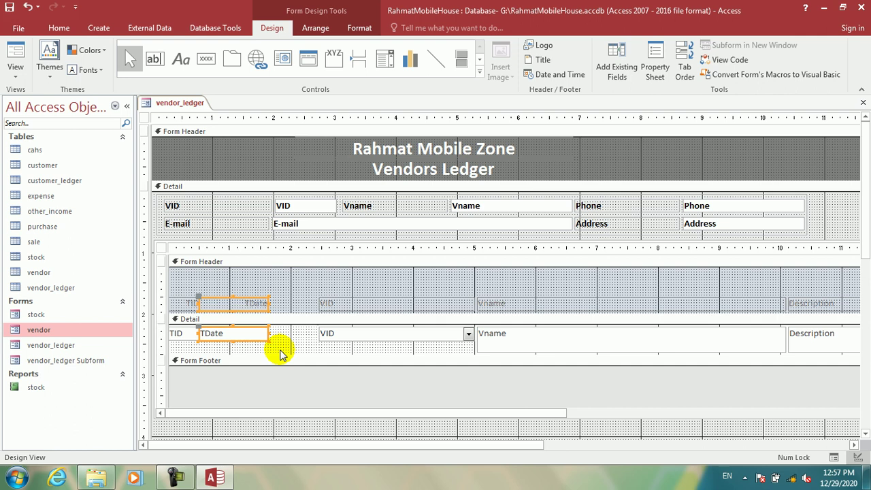
{"action": "left_click", "coordinate": [281, 351]}
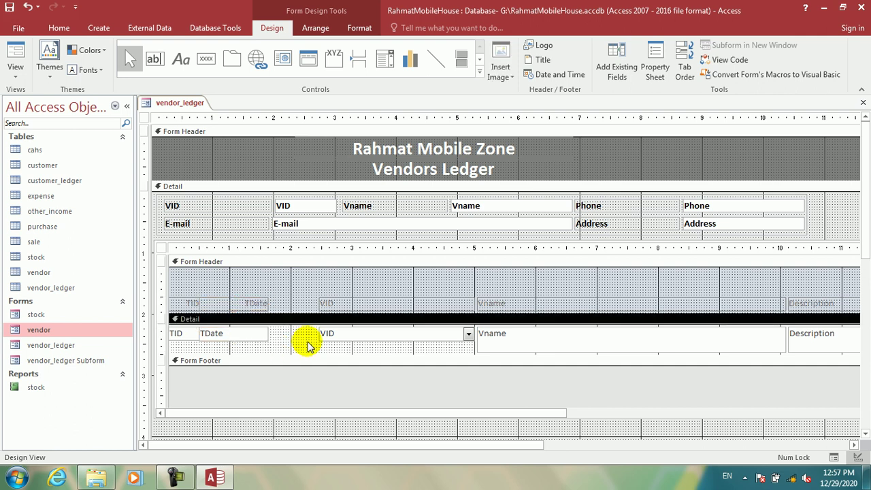
- Narrow the subform's VID label and combo box together to about 0.6 inch
{"action": "left_click_drag", "start_coordinate": [361, 340], "coordinate": [347, 298]}
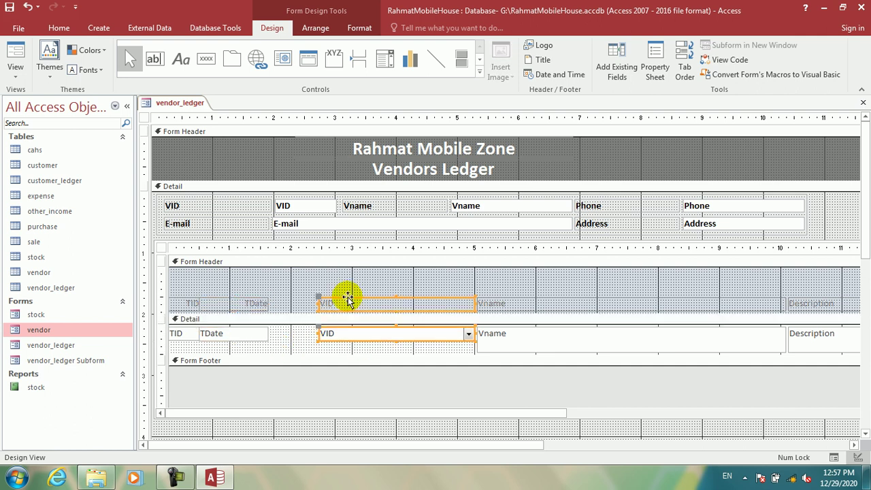
{"action": "key", "text": "shift+Left"}
{"action": "key", "text": "shift+Left"}
{"action": "key", "text": "shift+Left"}
{"action": "key", "text": "shift+Left"}
{"action": "key", "text": "shift+Left"}
{"action": "key", "text": "shift+Left"}
{"action": "key", "text": "shift+Left"}
{"action": "key", "text": "shift+Left"}
{"action": "key", "text": "shift+Left"}
{"action": "key", "text": "shift+Left"}
{"action": "key", "text": "shift+Left"}
{"action": "key", "text": "shift+Left"}
{"action": "key", "text": "shift+Left"}
{"action": "key", "text": "shift+Left"}
{"action": "key", "text": "shift+Left"}
{"action": "key", "text": "shift+Left"}
{"action": "key", "text": "shift+Left"}
{"action": "key", "text": "shift+Left"}
{"action": "key", "text": "shift+Left"}
{"action": "key", "text": "shift+Left"}
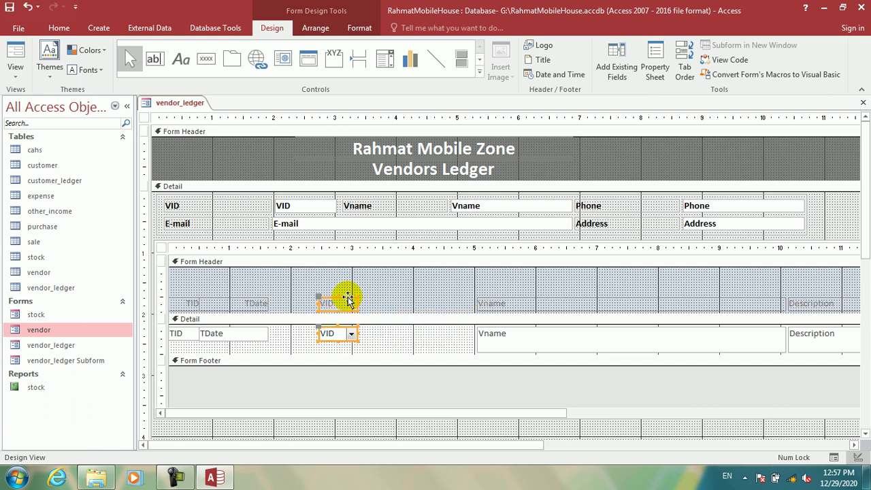
- Move the narrowed VID label and combo box left until they touch the TDate column
{"action": "key", "text": "Left"}
{"action": "key", "text": "Left"}
{"action": "key", "text": "Left"}
{"action": "key", "text": "Left"}
{"action": "key", "text": "Left"}
{"action": "key", "text": "Left"}
{"action": "key", "text": "Left"}
{"action": "key", "text": "Left"}
{"action": "key", "text": "Left"}
{"action": "key", "text": "Left"}
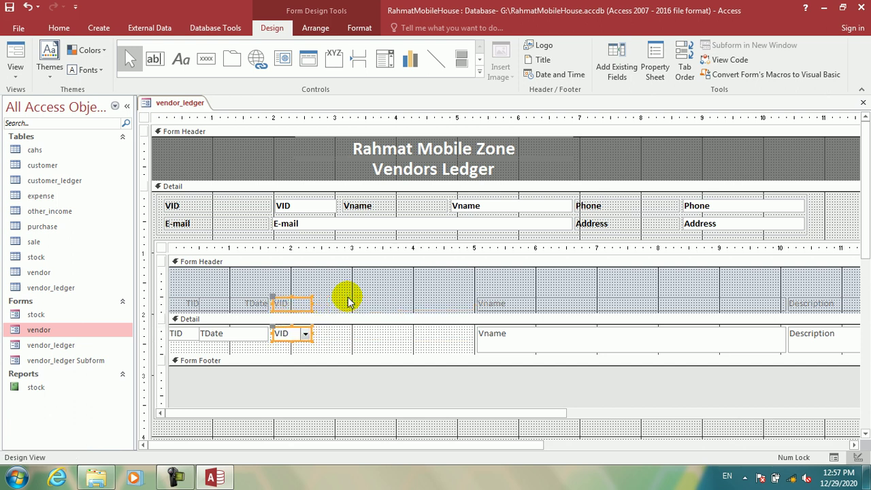
{"action": "key", "text": "Left"}
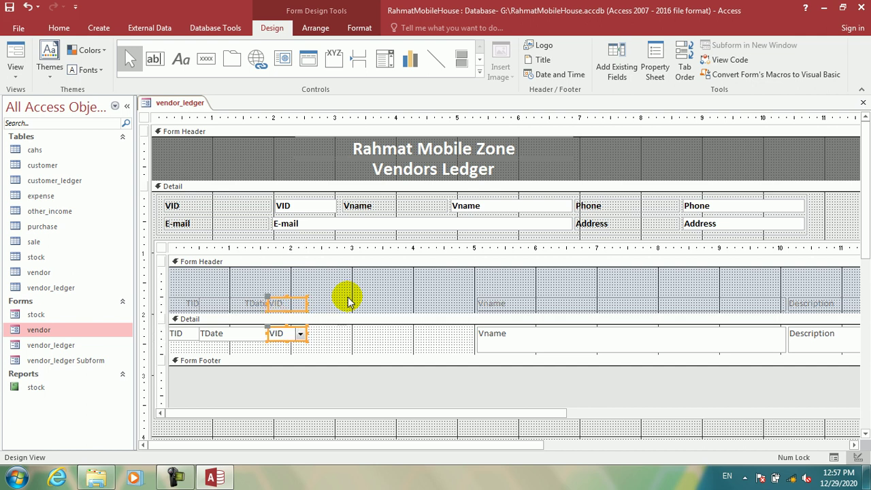
{"action": "left_click", "coordinate": [347, 301]}
- Move the subform's Vname label and text box beside the VID combo box and narrow them to about 1.8 inches
{"action": "left_click_drag", "start_coordinate": [417, 294], "coordinate": [531, 348]}
{"action": "key", "text": "Left"}
{"action": "key", "text": "Left"}
{"action": "key", "text": "Left"}
{"action": "key", "text": "shift+Left"}
{"action": "key", "text": "shift+Left"}
{"action": "key", "text": "shift+Left"}
{"action": "key", "text": "shift+Left"}
{"action": "key", "text": "shift+Left"}
{"action": "key", "text": "shift+Left"}
{"action": "key", "text": "shift+Left"}
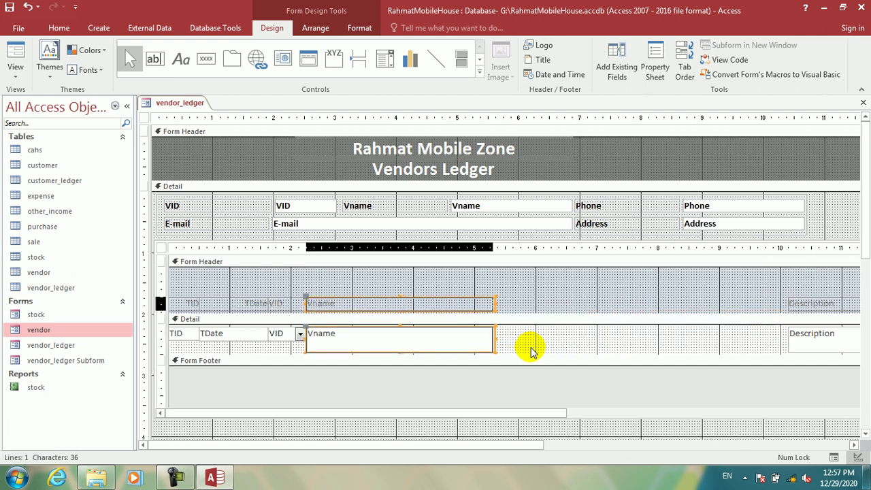
{"action": "key", "text": "shift+Left"}
{"action": "key", "text": "shift+Left"}
{"action": "key", "text": "shift+Left"}
{"action": "key", "text": "shift+Left"}
{"action": "key", "text": "shift+Left"}
{"action": "key", "text": "shift+Left"}
{"action": "key", "text": "shift+Left"}
{"action": "key", "text": "shift+Left"}
{"action": "key", "text": "shift+Left"}
{"action": "key", "text": "shift+Left"}
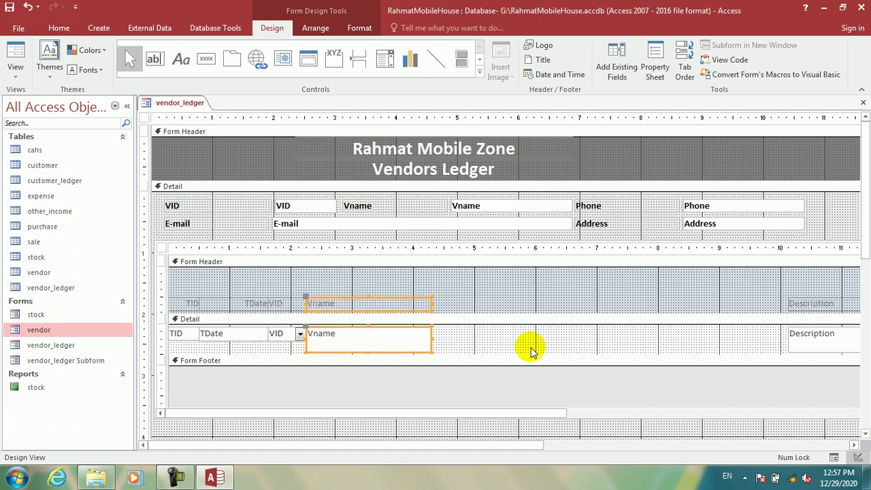
{"action": "key", "text": "shift+Left"}
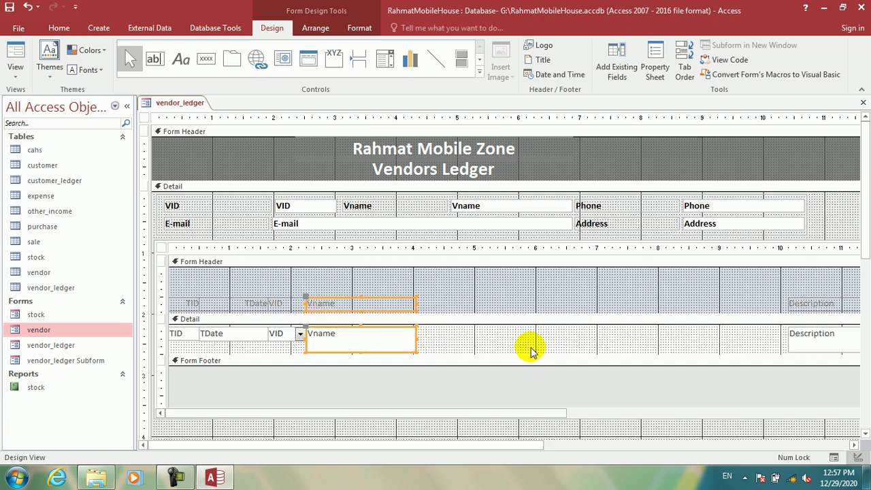
{"action": "left_click", "coordinate": [495, 343]}
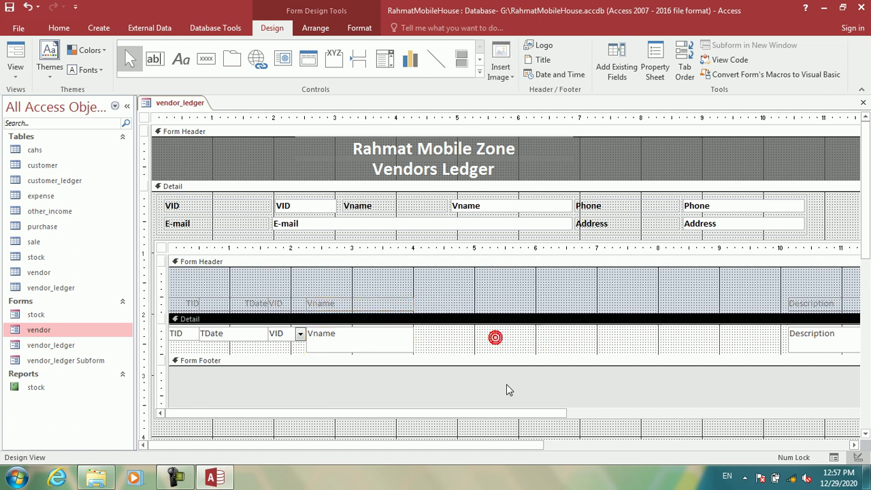
- Move the subform's Description, Debit and Credit labels and text boxes together left toward the Vname column
{"action": "left_click_drag", "start_coordinate": [417, 415], "coordinate": [797, 383]}
{"action": "left_click_drag", "start_coordinate": [680, 248], "coordinate": [427, 288]}
{"action": "left_click", "coordinate": [427, 288]}
{"action": "left_click_drag", "start_coordinate": [694, 247], "coordinate": [377, 290]}
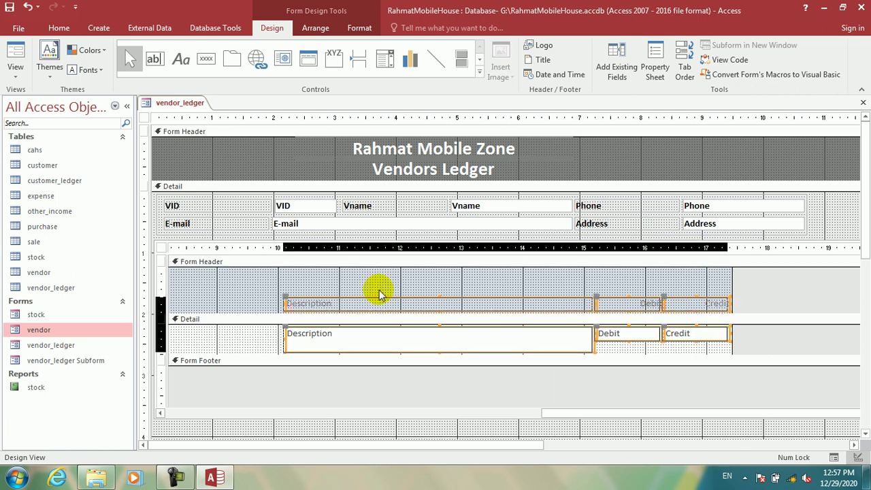
{"action": "key", "text": "Left"}
{"action": "key", "text": "Left"}
{"action": "key", "text": "Left"}
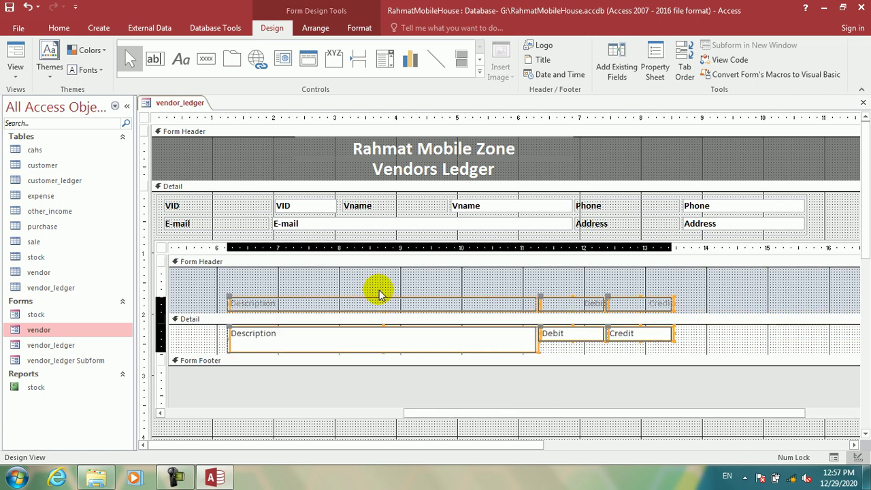
{"action": "key", "text": "Left"}
{"action": "key", "text": "Left"}
{"action": "key", "text": "Left"}
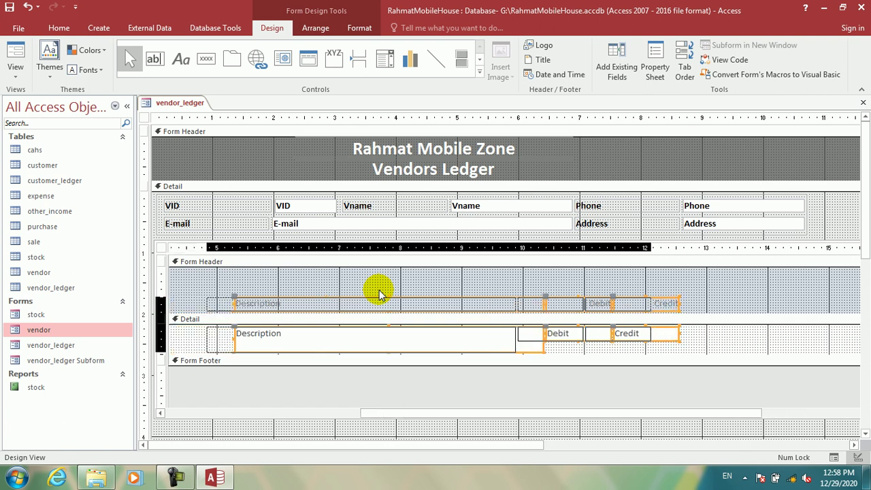
{"action": "key", "text": "Left"}
{"action": "key", "text": "Left"}
{"action": "key", "text": "Left"}
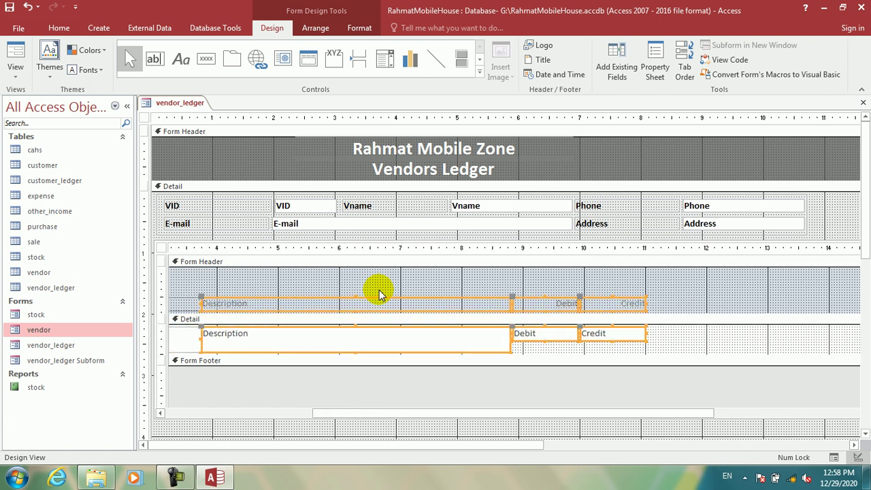
- Adjust the Description, Debit and Credit group's horizontal position until Description starts directly beside Vname, at about 4 inches
{"action": "left_click_drag", "start_coordinate": [475, 419], "coordinate": [274, 410]}
{"action": "key", "text": "Right"}
{"action": "key", "text": "Right"}
{"action": "key", "text": "Right"}
{"action": "key", "text": "Right"}
{"action": "key", "text": "Right"}
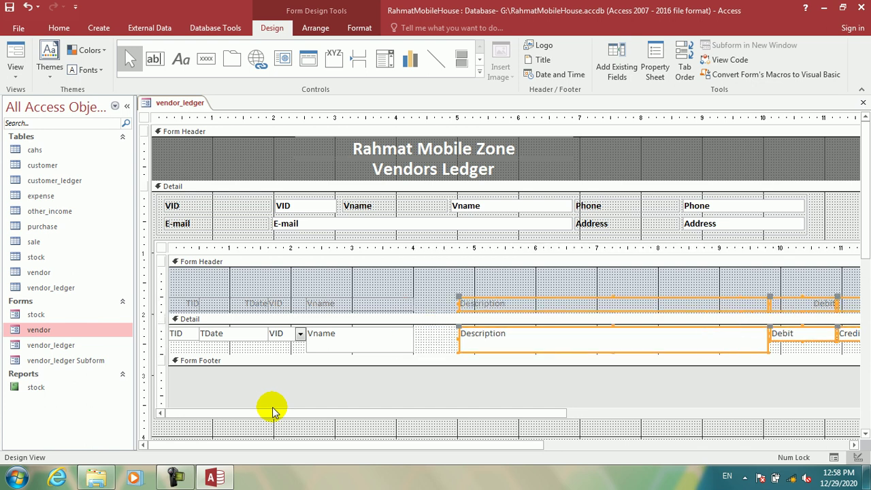
{"action": "key", "text": "Left"}
{"action": "key", "text": "Left"}
{"action": "key", "text": "Left"}
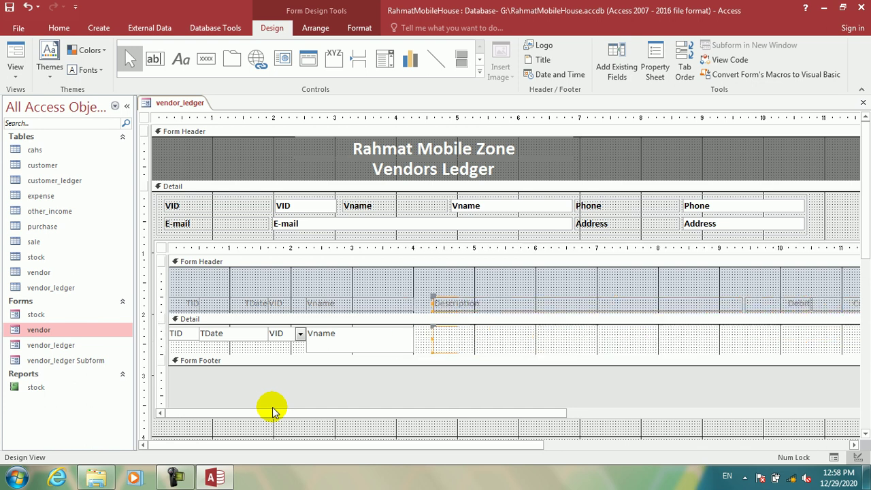
{"action": "key", "text": "Left"}
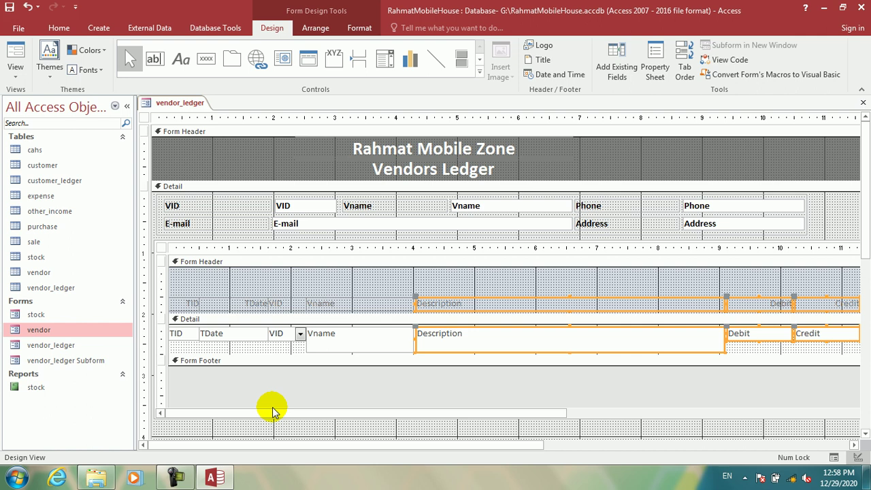
{"action": "key", "text": "Left"}
{"action": "left_click", "coordinate": [487, 273]}
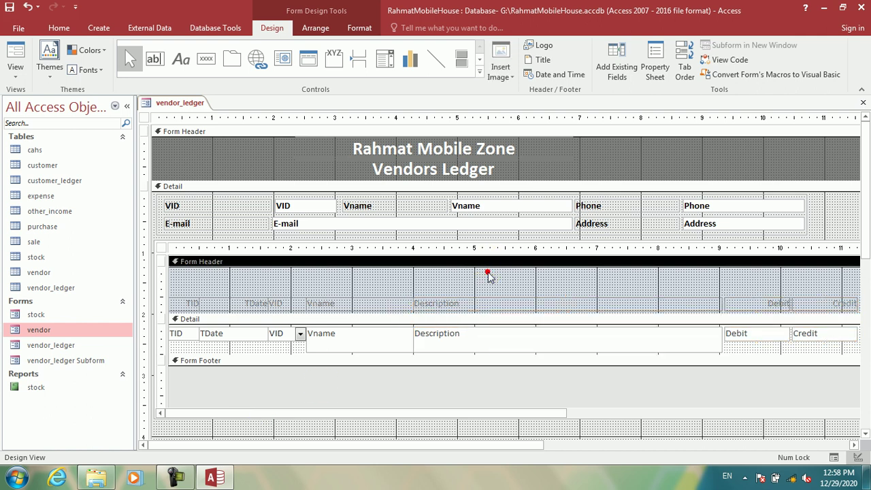
- Narrow the subform's Description label and text box together to about 4 inches
{"action": "left_click", "coordinate": [562, 248]}
{"action": "key", "text": "shift+Left"}
{"action": "key", "text": "shift+Left"}
{"action": "key", "text": "shift+Left"}
{"action": "key", "text": "shift+Left"}
{"action": "key", "text": "shift+Left"}
{"action": "key", "text": "shift+Left"}
{"action": "left_click", "coordinate": [562, 248]}
{"action": "key", "text": "shift+Left"}
{"action": "key", "text": "shift+Left"}
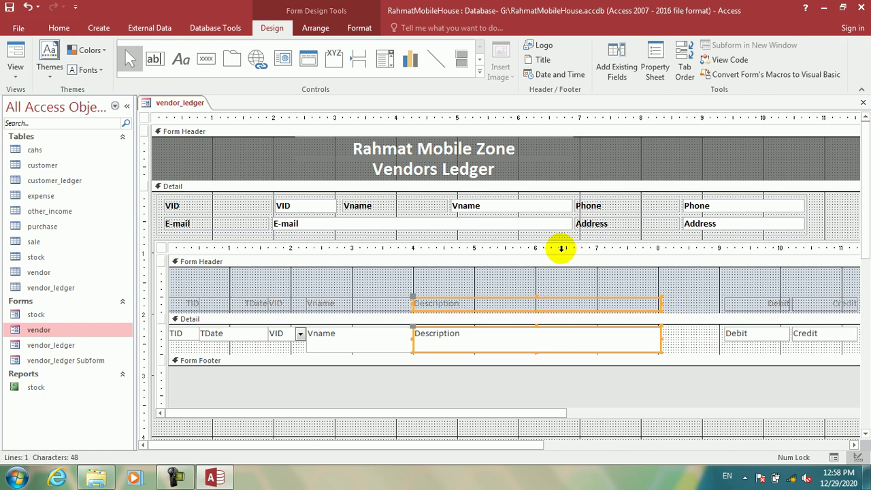
- Move the subform's Debit and Credit labels and text boxes left until Debit sits directly beside Description
{"action": "left_click_drag", "start_coordinate": [832, 247], "coordinate": [774, 274]}
{"action": "key", "text": "Left"}
{"action": "key", "text": "Left"}
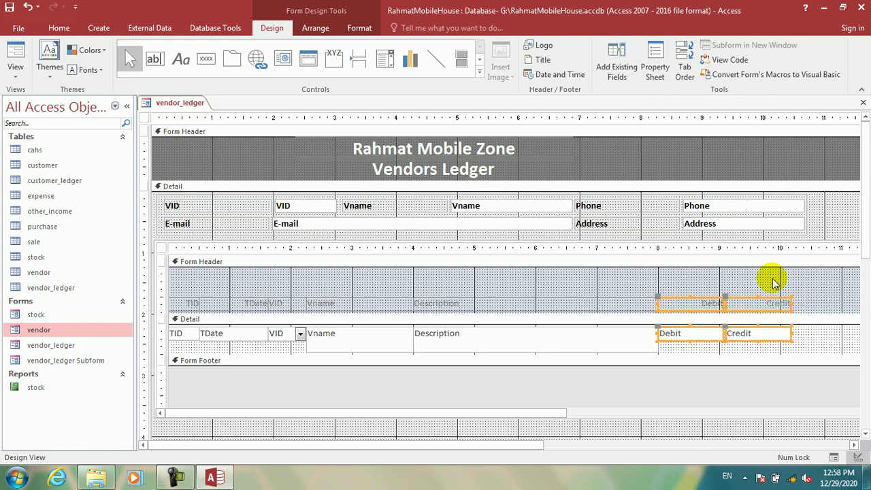
{"action": "left_click", "coordinate": [773, 277]}
- Narrow the Debit column slightly and nudge the Credit column left until the two touch without a gap
{"action": "left_click", "coordinate": [764, 245]}
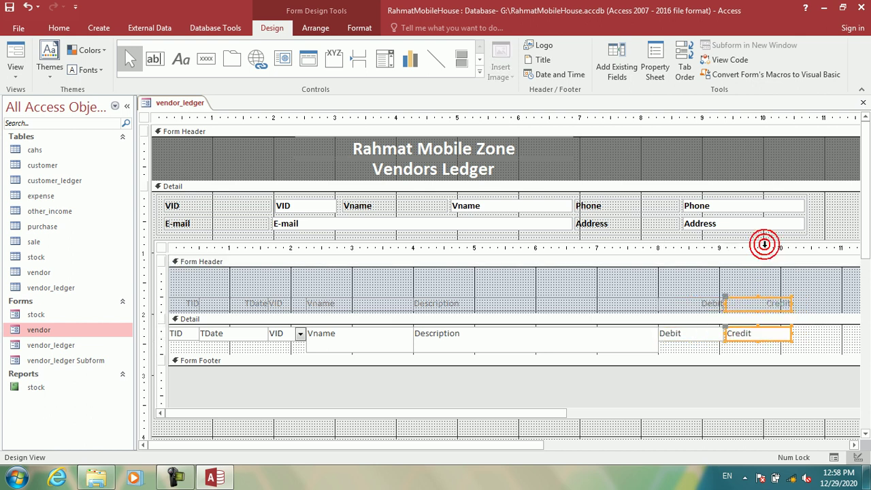
{"action": "left_click", "coordinate": [787, 268]}
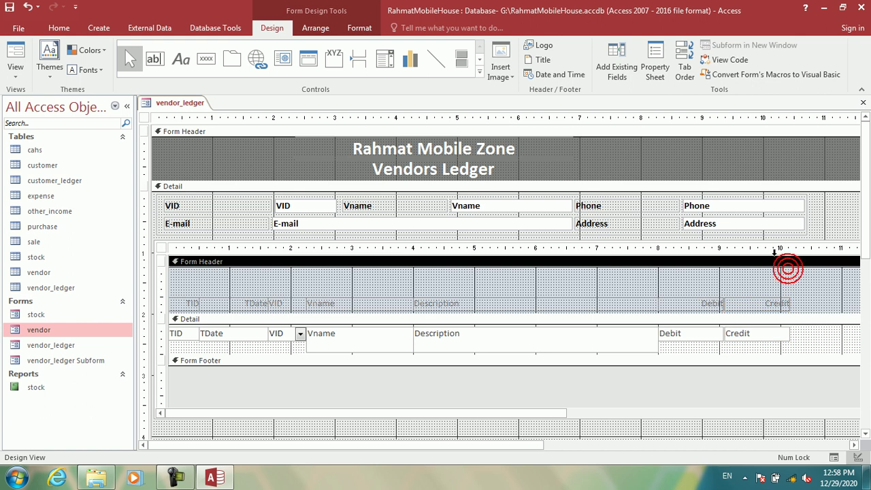
{"action": "left_click", "coordinate": [696, 250]}
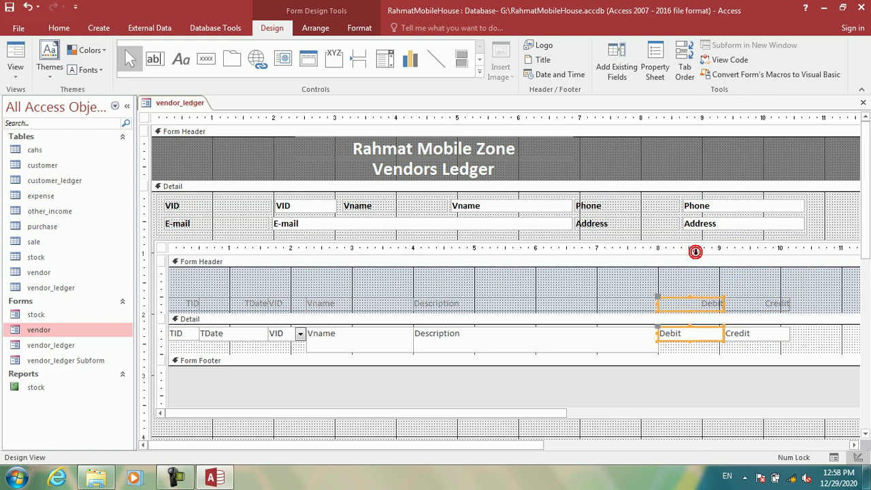
{"action": "left_click", "coordinate": [756, 248]}
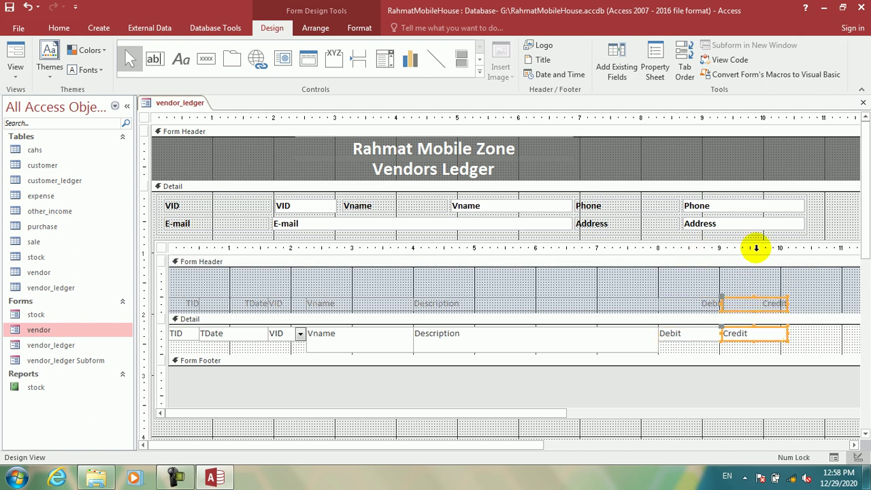
{"action": "left_click", "coordinate": [714, 270]}
{"action": "left_click", "coordinate": [708, 249]}
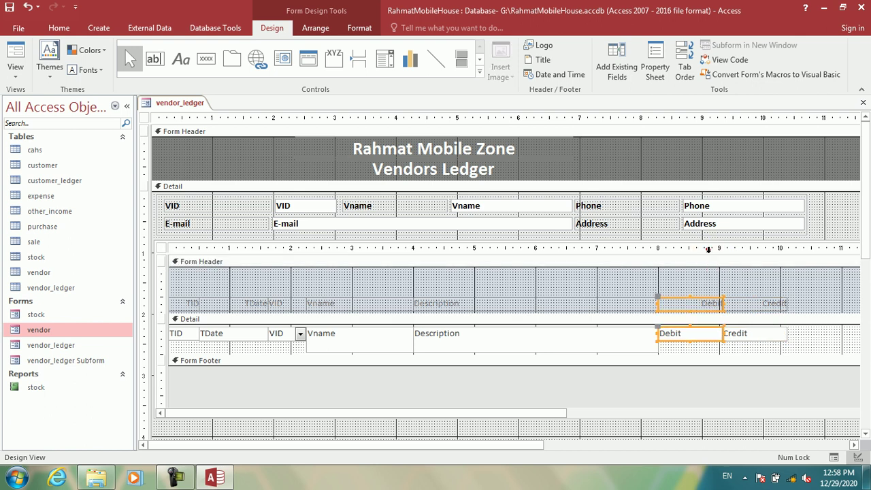
{"action": "left_click", "coordinate": [751, 276]}
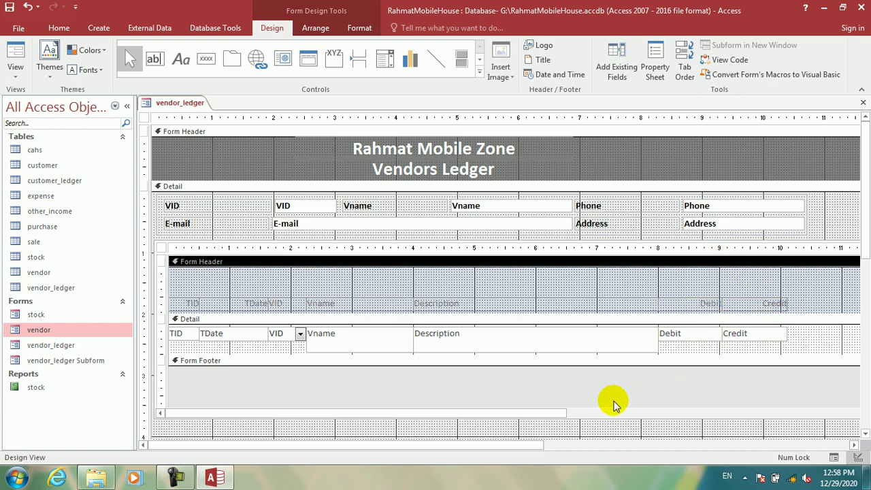
- Reduce the subform's width to about 10.1 inches so that it ends at the Credit column
{"action": "left_click_drag", "start_coordinate": [542, 417], "coordinate": [357, 328]}
{"action": "left_click_drag", "start_coordinate": [612, 413], "coordinate": [189, 408]}
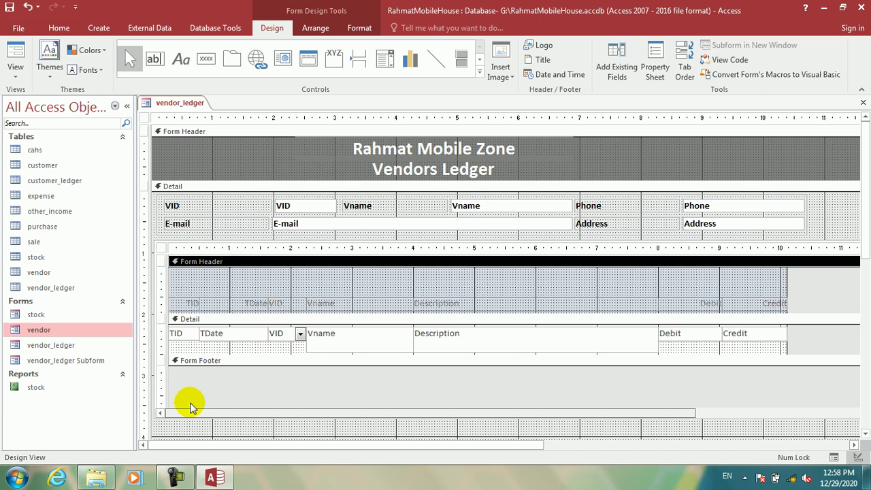
- Apply the current background fill colour to the subform's Form Header section
{"action": "left_click", "coordinate": [159, 299]}
{"action": "left_click", "coordinate": [226, 280]}
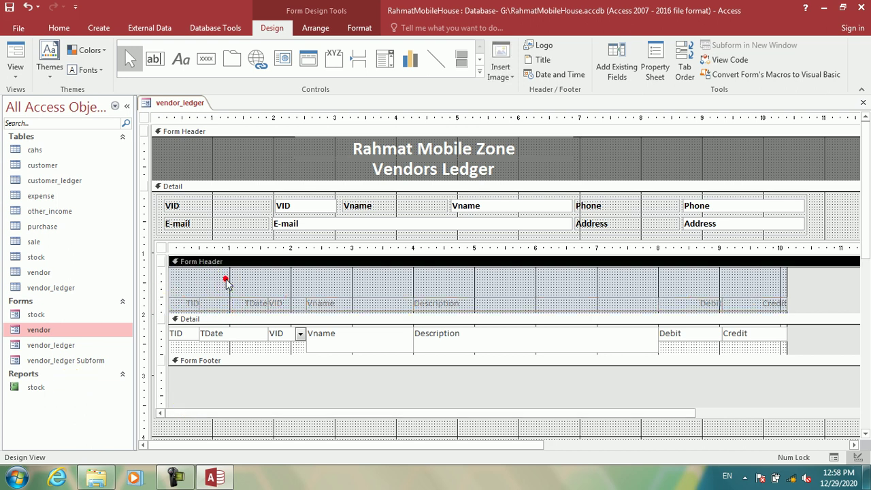
{"action": "left_click", "coordinate": [359, 28]}
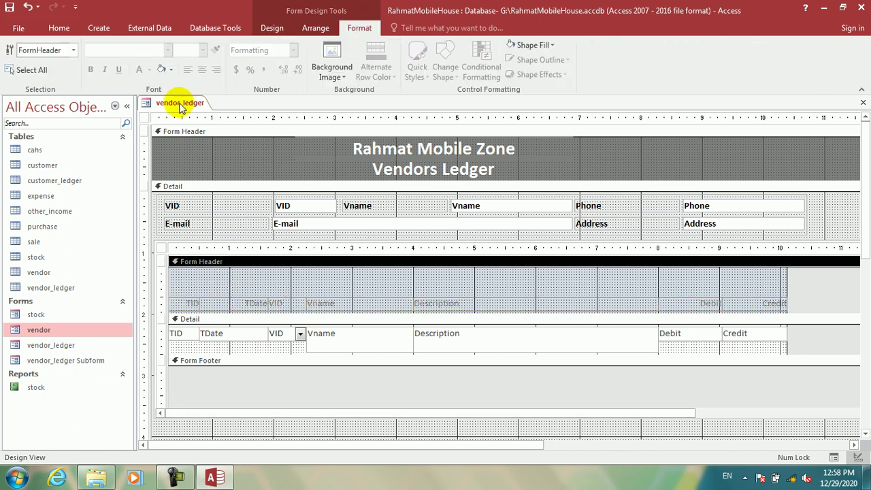
{"action": "left_click", "coordinate": [160, 70]}
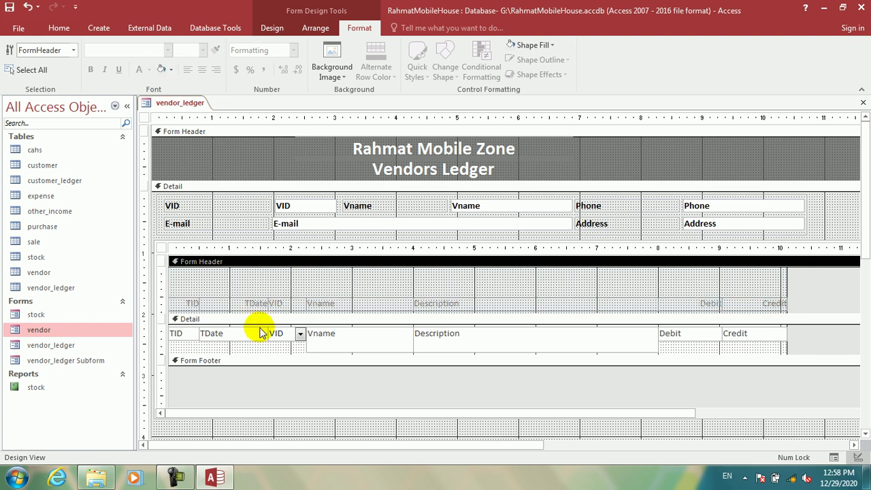
{"action": "double_click", "coordinate": [251, 345]}
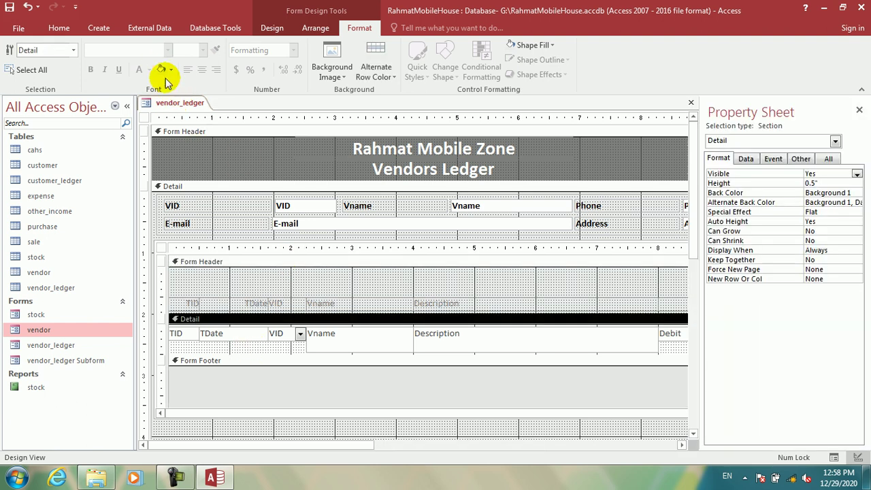
{"action": "left_click", "coordinate": [858, 110]}
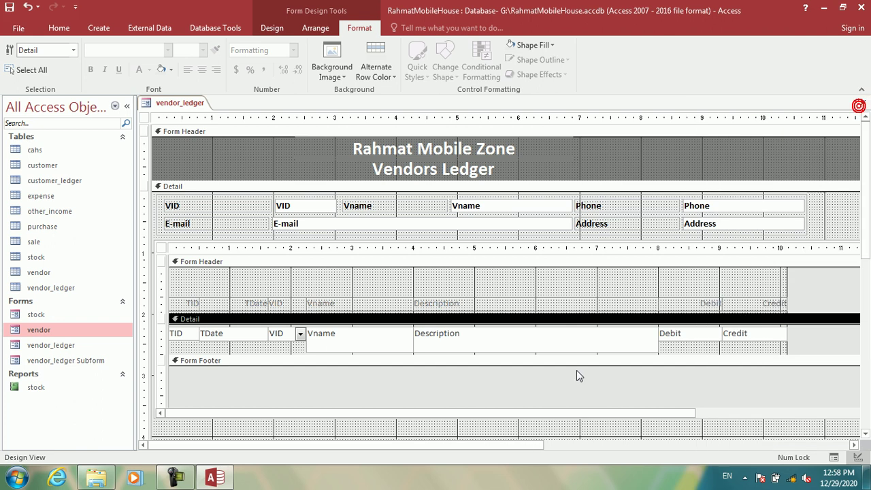
- Open the subform's Form Footer to about 0.25 inch high and apply the current background fill colour to it
{"action": "left_click_drag", "start_coordinate": [563, 364], "coordinate": [562, 377]}
{"action": "left_click", "coordinate": [546, 372]}
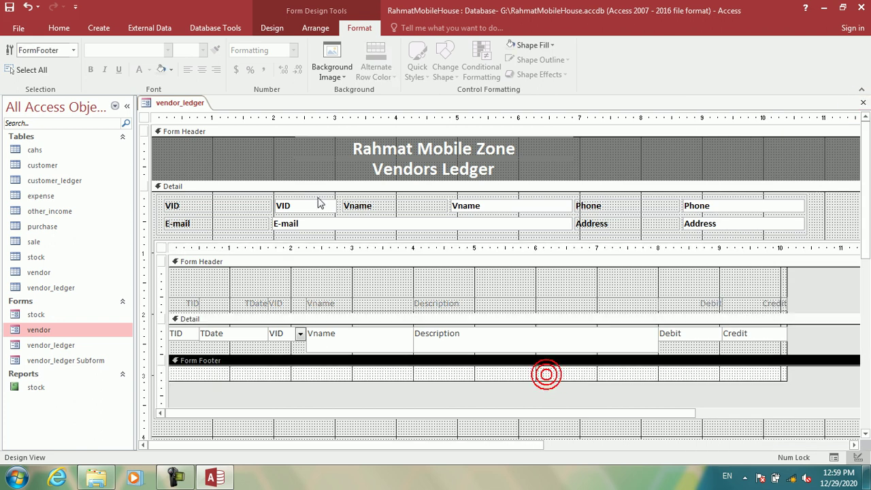
{"action": "left_click", "coordinate": [164, 70]}
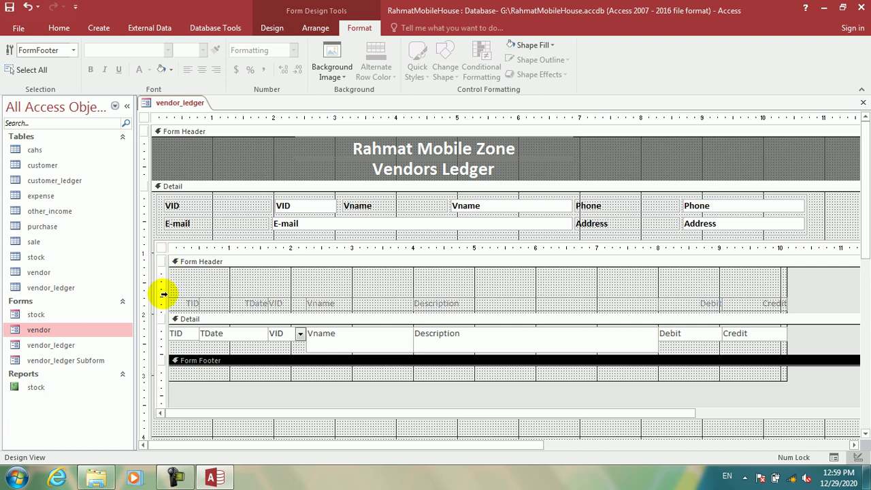
- Move all of the subform's column labels up to the upper edge of its Form Header section
{"action": "key", "text": "Up"}
{"action": "key", "text": "Up"}
{"action": "key", "text": "Up"}
{"action": "key", "text": "Up"}
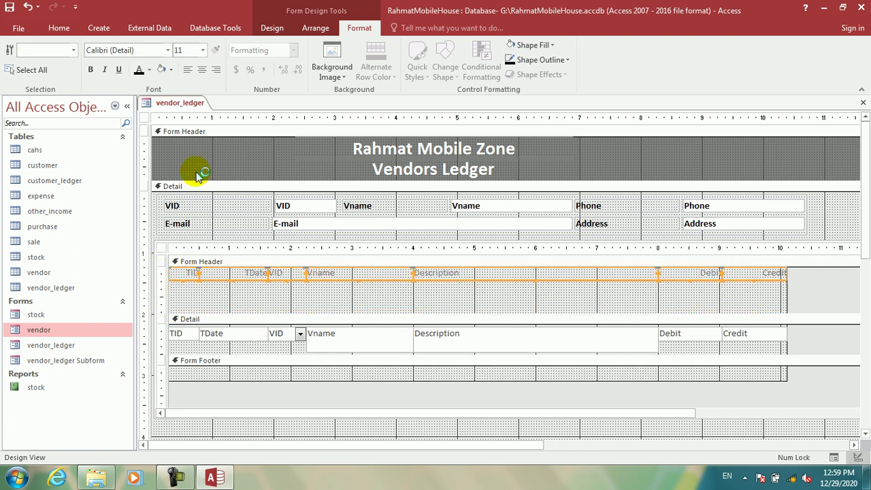
- Format the subform's column labels with black, bold, centred text and a shape outline
{"action": "left_click", "coordinate": [138, 70]}
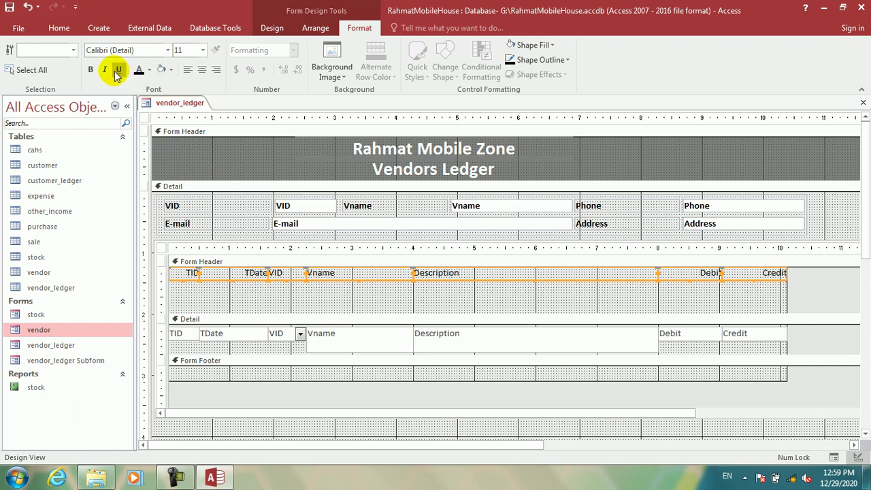
{"action": "left_click", "coordinate": [91, 69]}
{"action": "left_click", "coordinate": [202, 70]}
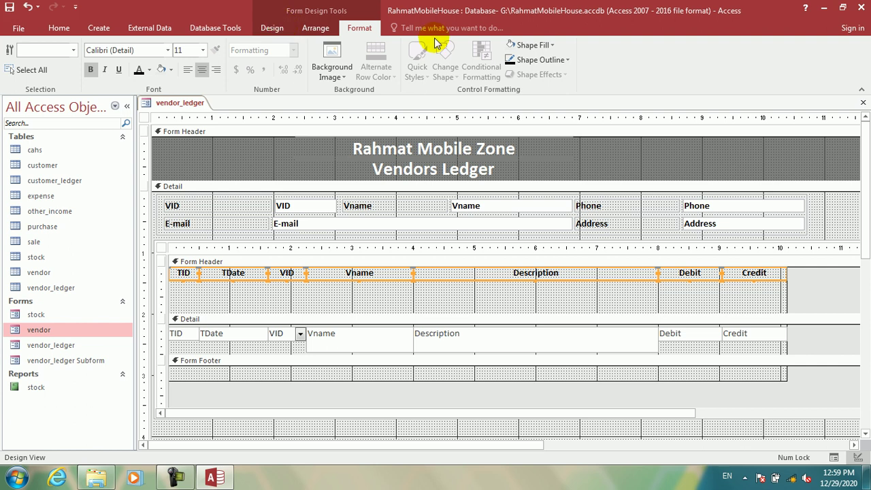
{"action": "left_click", "coordinate": [538, 59]}
{"action": "left_click", "coordinate": [518, 102]}
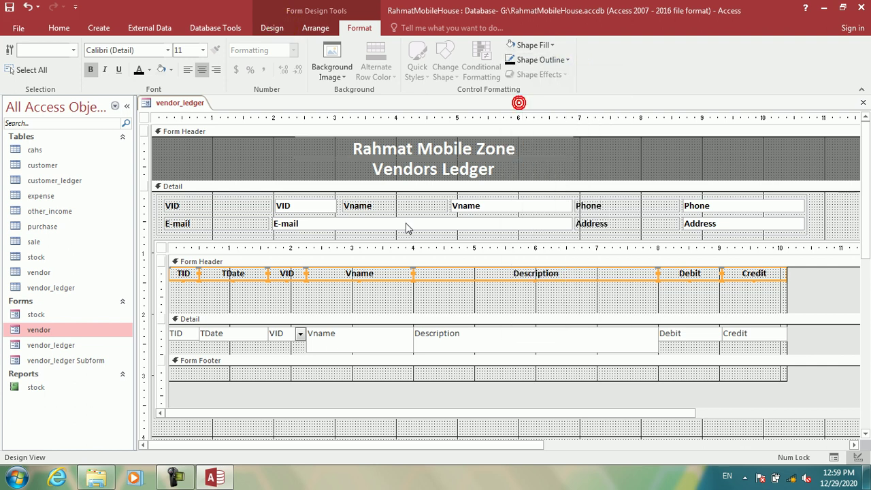
- Shrink the subform's header section to the label row and shorten the Vname and Description text boxes to a single-line height
{"action": "left_click_drag", "start_coordinate": [389, 309], "coordinate": [379, 278]}
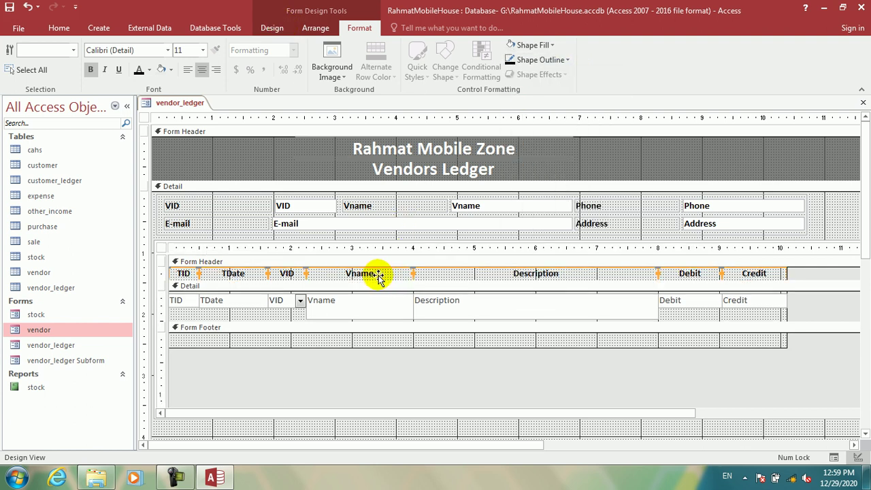
{"action": "left_click", "coordinate": [165, 310]}
{"action": "key", "text": "shift+Up"}
{"action": "key", "text": "shift+Up"}
{"action": "key", "text": "shift+Up"}
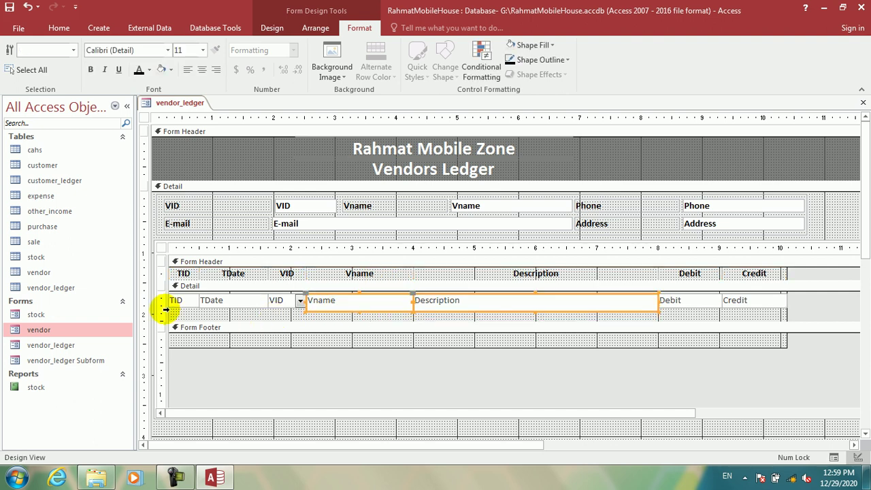
{"action": "key", "text": "shift+Up"}
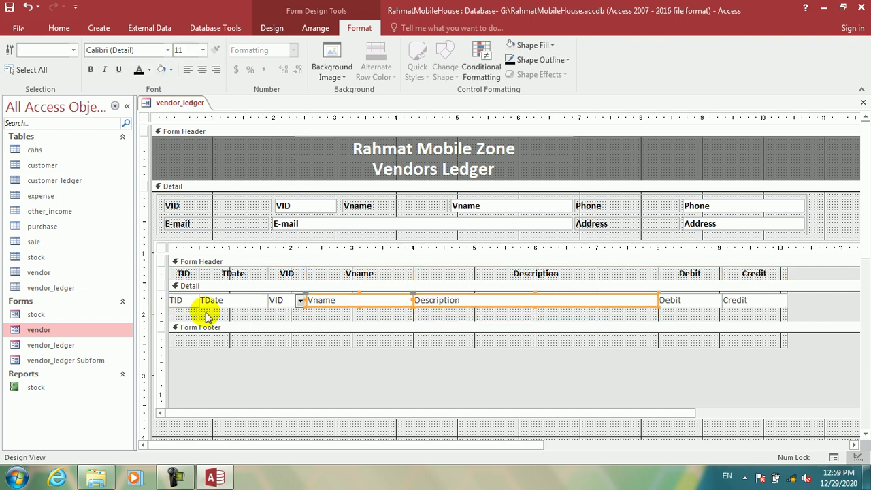
{"action": "left_click", "coordinate": [289, 317]}
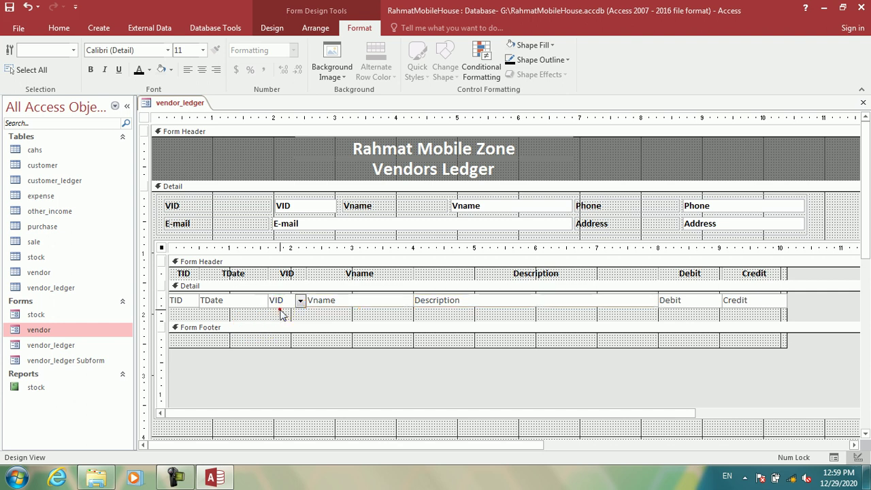
- Move all of the subform's Detail fields to the section's upper edge, shrink that section to the field row, and preview the form
{"action": "left_click", "coordinate": [161, 317]}
{"action": "left_click", "coordinate": [167, 305]}
{"action": "left_click", "coordinate": [161, 311]}
{"action": "left_click_drag", "start_coordinate": [162, 311], "coordinate": [165, 302]}
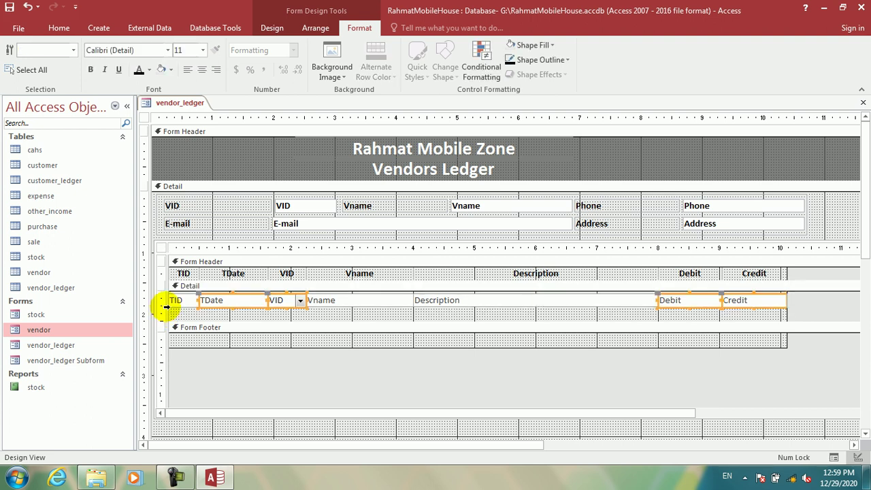
{"action": "left_click", "coordinate": [266, 319]}
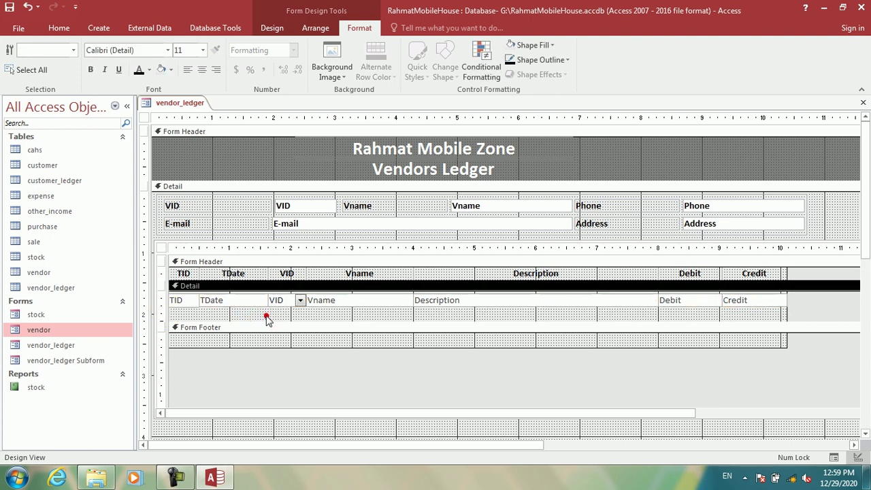
{"action": "left_click", "coordinate": [178, 301]}
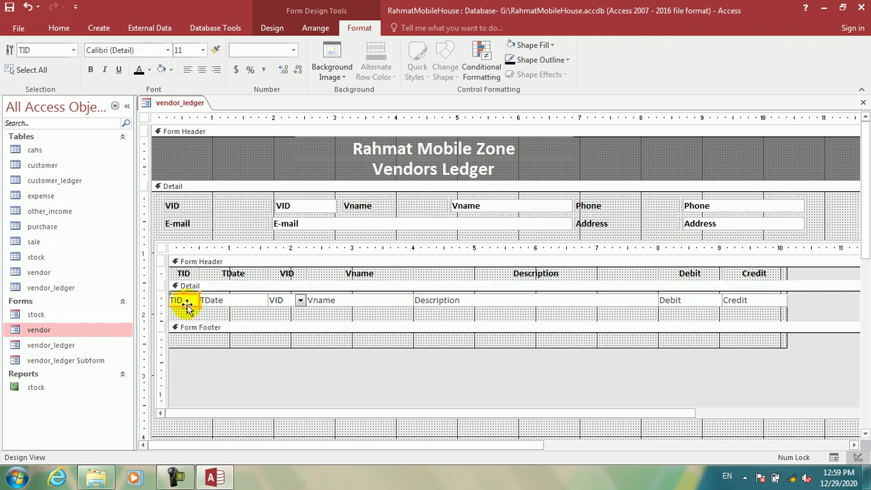
{"action": "left_click", "coordinate": [226, 313]}
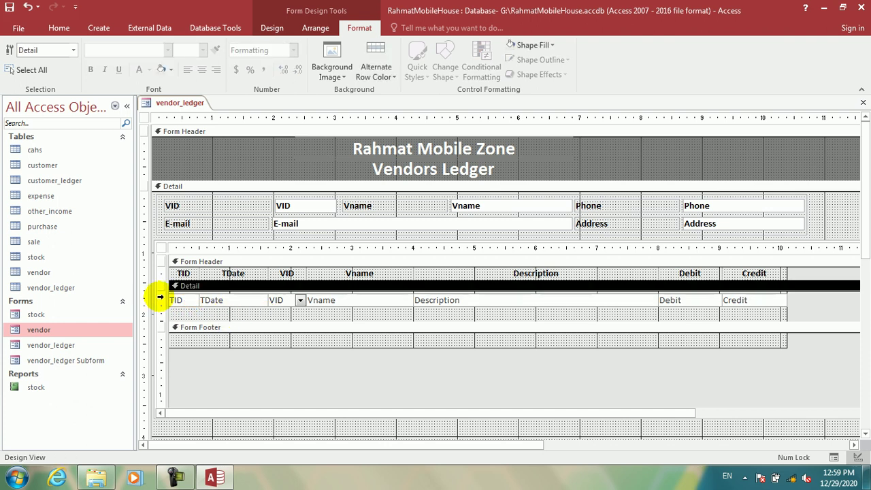
{"action": "left_click", "coordinate": [158, 296]}
{"action": "left_click_drag", "start_coordinate": [272, 323], "coordinate": [268, 305]}
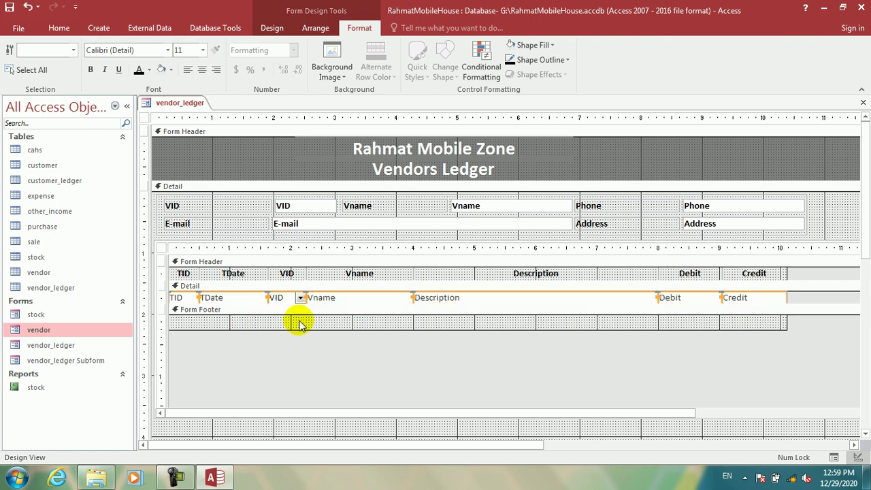
{"action": "left_click", "coordinate": [276, 28]}
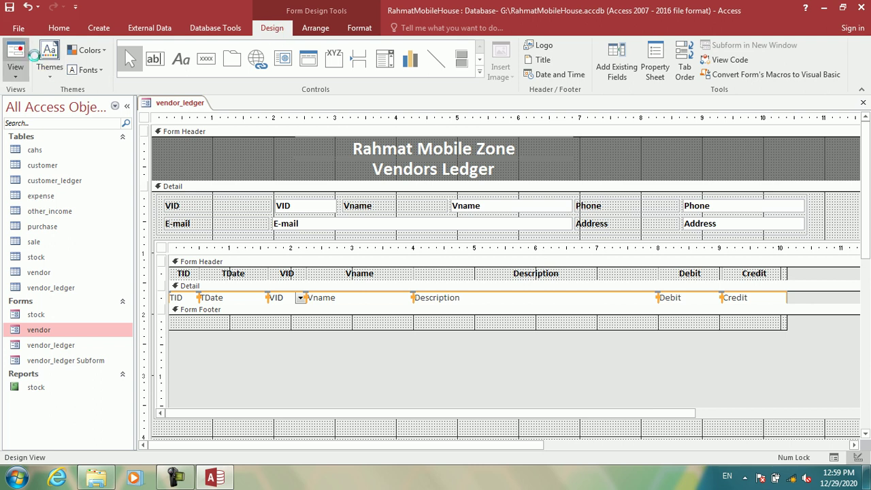
{"action": "key", "text": "F5"}
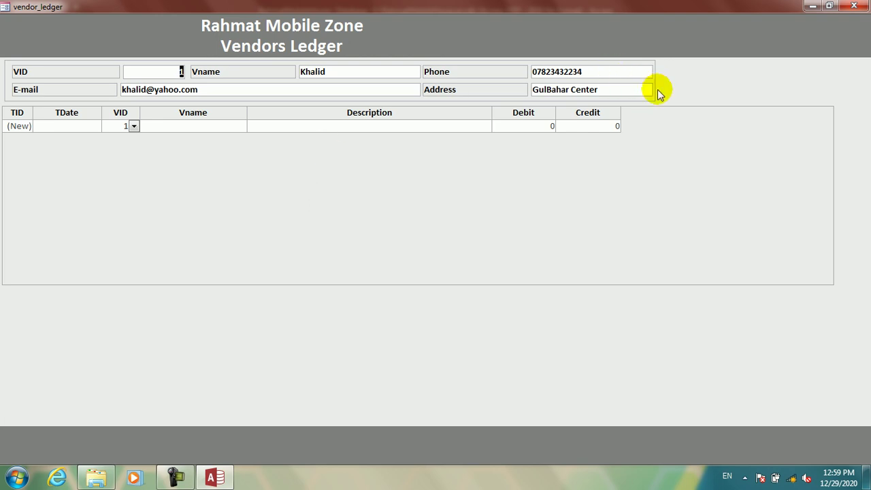
- Return to Design View and widen the vendor_ledger form to about 14.5 inches
{"action": "right_click", "coordinate": [688, 90]}
{"action": "left_click", "coordinate": [726, 114]}
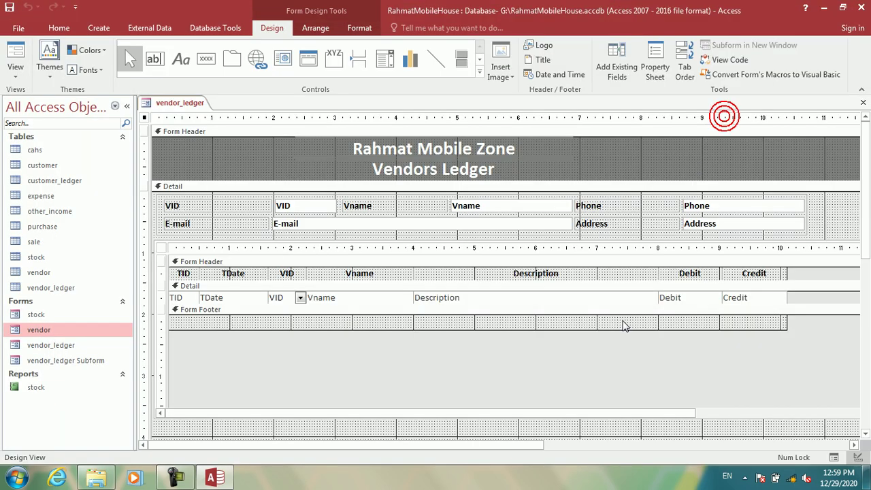
{"action": "left_click_drag", "start_coordinate": [475, 417], "coordinate": [774, 405]}
{"action": "left_click_drag", "start_coordinate": [537, 445], "coordinate": [755, 408]}
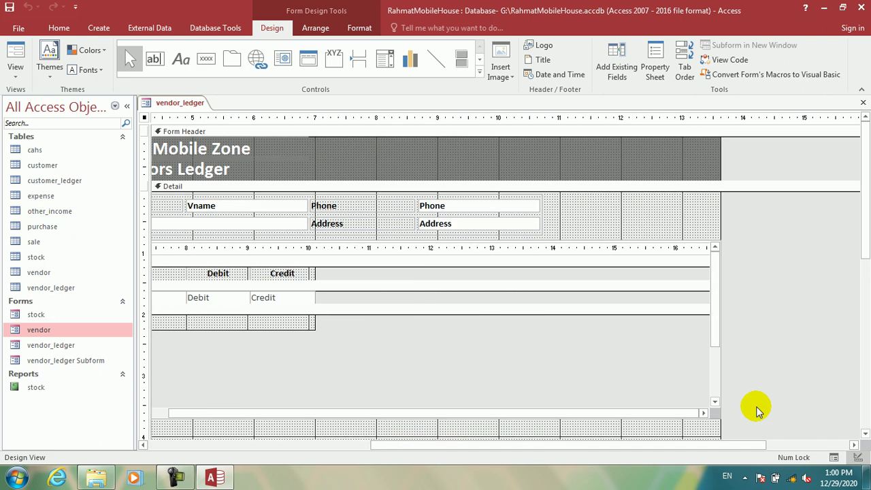
{"action": "left_click_drag", "start_coordinate": [674, 200], "coordinate": [688, 321]}
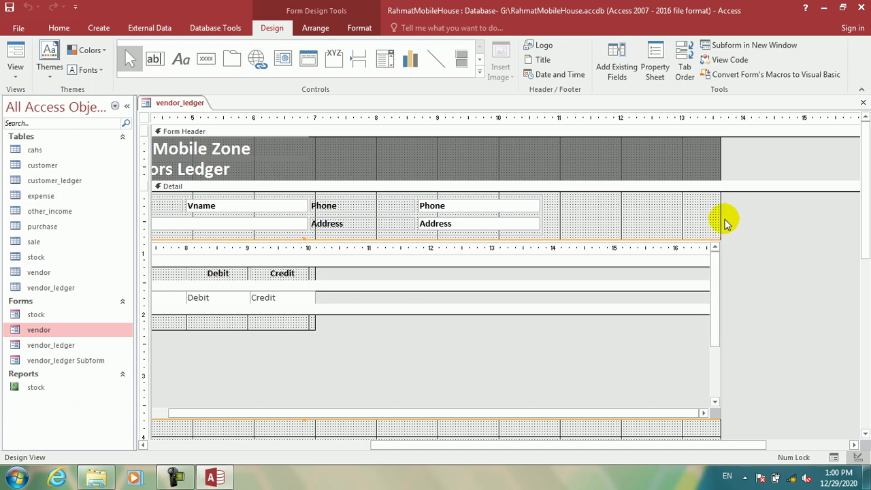
{"action": "left_click_drag", "start_coordinate": [720, 217], "coordinate": [773, 218]}
- Narrow the subform control so its right edge lines up with the vendor fields' frame at about 10.7 inches, and preview the form
{"action": "left_click_drag", "start_coordinate": [721, 327], "coordinate": [543, 326]}
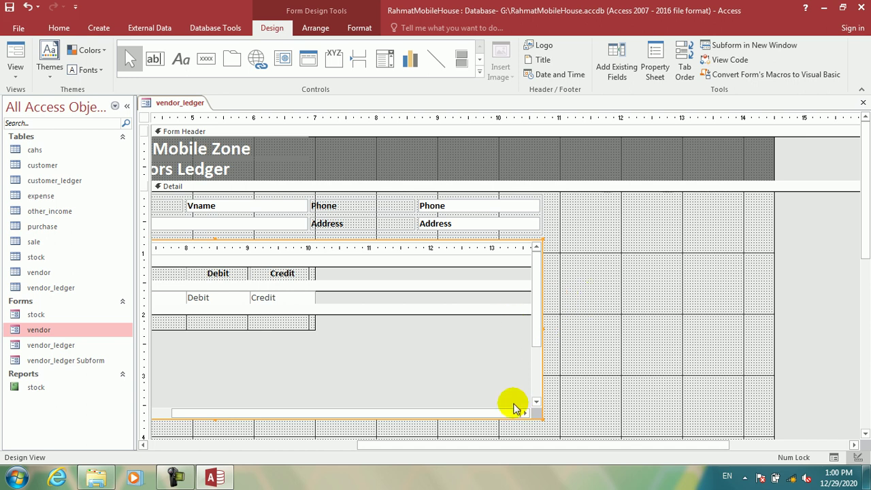
{"action": "left_click_drag", "start_coordinate": [523, 445], "coordinate": [234, 437]}
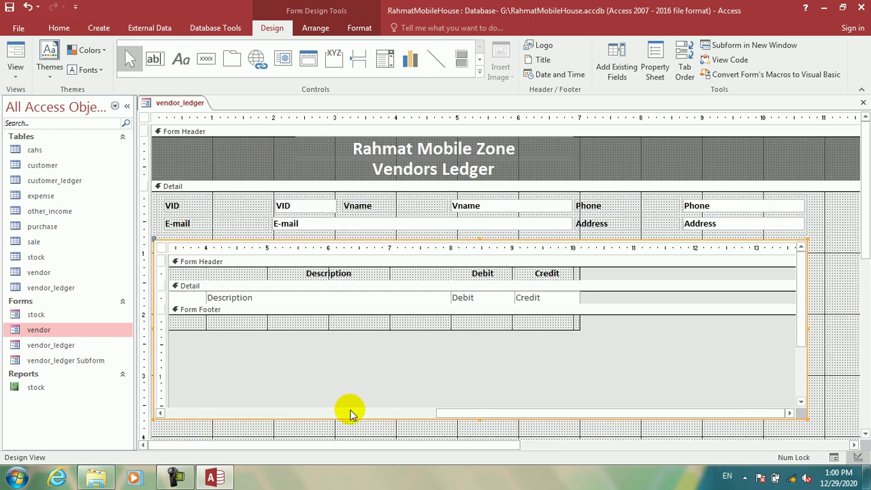
{"action": "left_click_drag", "start_coordinate": [470, 413], "coordinate": [150, 381]}
{"action": "left_click", "coordinate": [15, 57]}
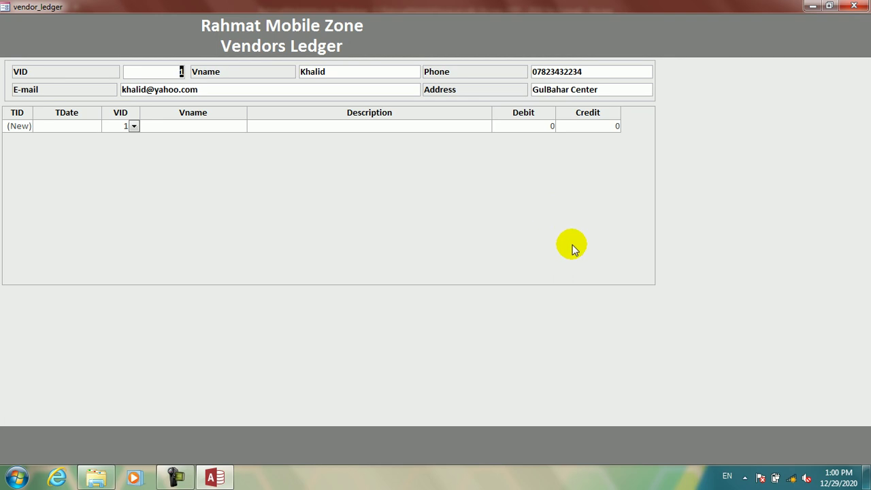
- Extend the left side of the frame around the vendor fields to align with the subform's left edge, and preview the form
{"action": "right_click", "coordinate": [702, 179]}
{"action": "left_click", "coordinate": [729, 197]}
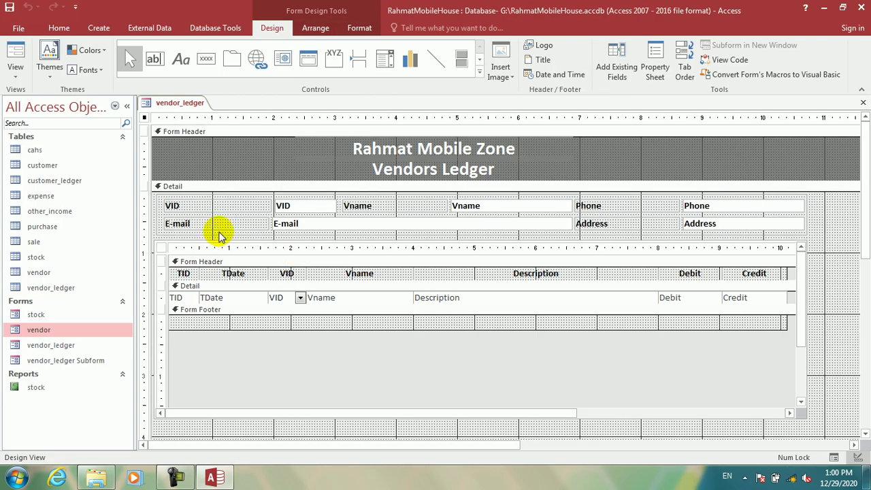
{"action": "left_click", "coordinate": [153, 213]}
{"action": "left_click", "coordinate": [154, 212]}
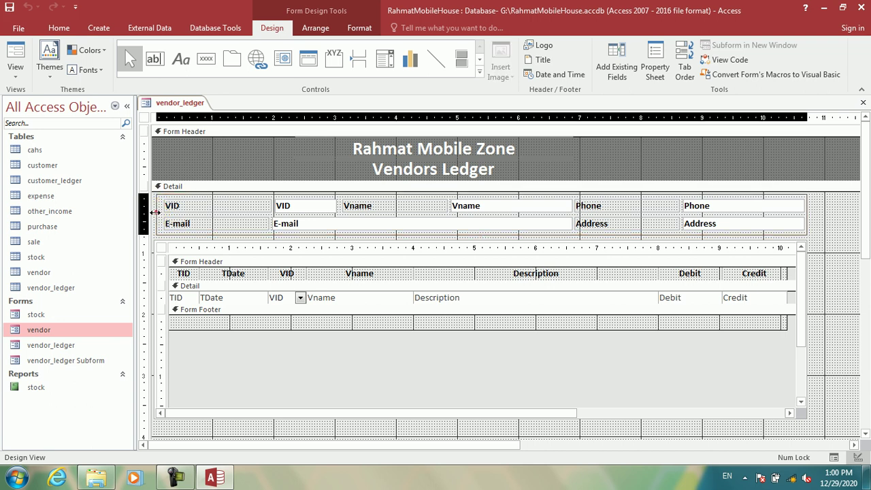
{"action": "left_click", "coordinate": [15, 54]}
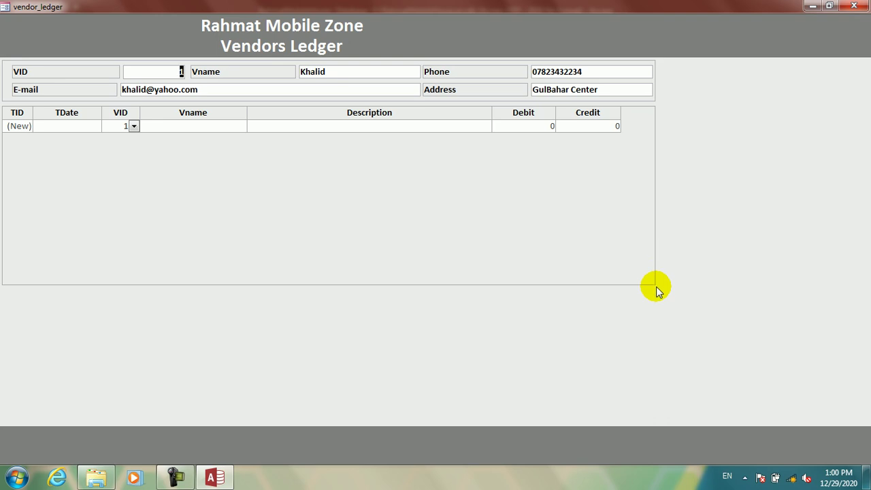
- Lengthen the subform control down to about 5.5 inches on the vertical ruler, near the Form Footer, and preview the form
{"action": "right_click", "coordinate": [703, 185]}
{"action": "left_click", "coordinate": [741, 210]}
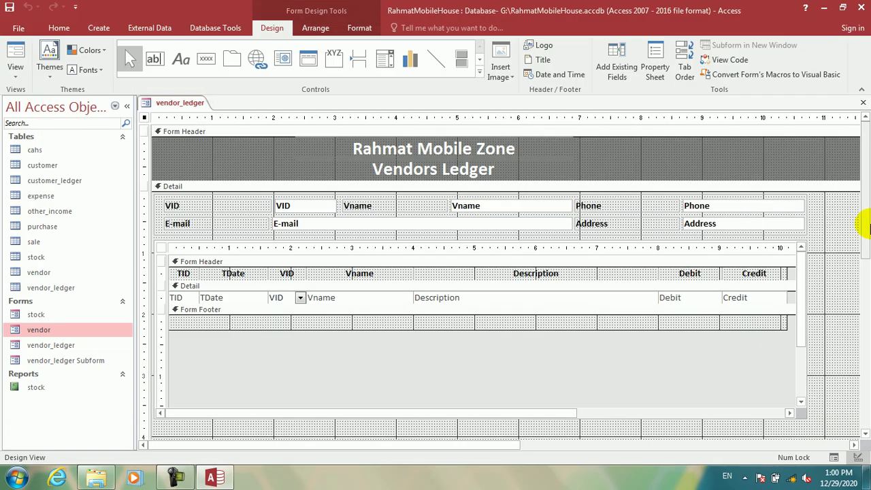
{"action": "left_click_drag", "start_coordinate": [868, 164], "coordinate": [862, 321]}
{"action": "left_click_drag", "start_coordinate": [573, 215], "coordinate": [485, 275]}
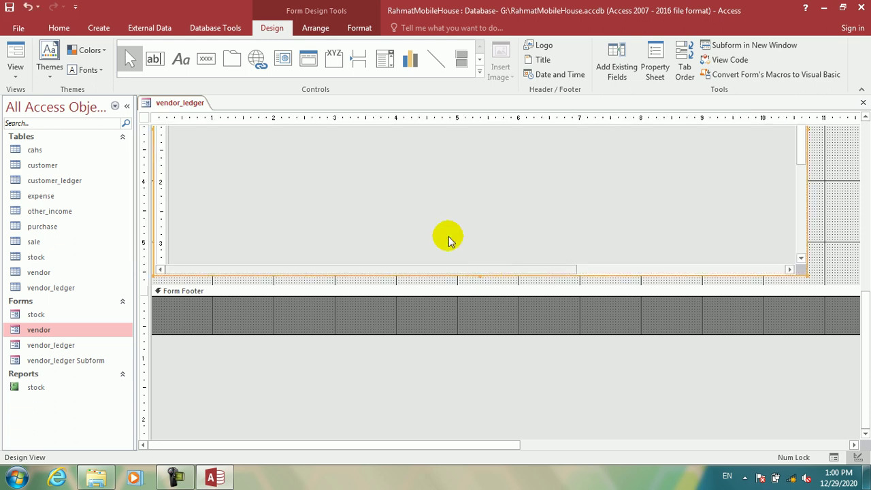
{"action": "left_click", "coordinate": [14, 55]}
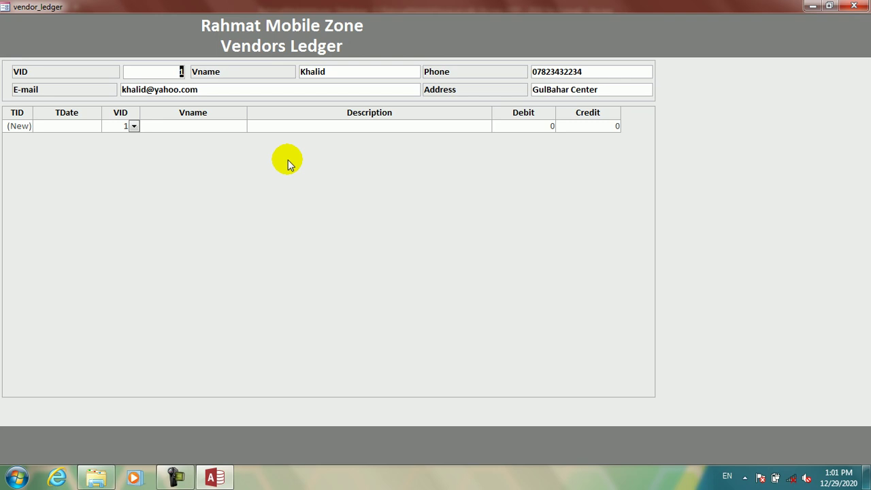
- Extend the subform's lower edge slightly further, to just above the Form Footer, and check it in Form View
{"action": "right_click", "coordinate": [691, 229]}
{"action": "left_click", "coordinate": [718, 256]}
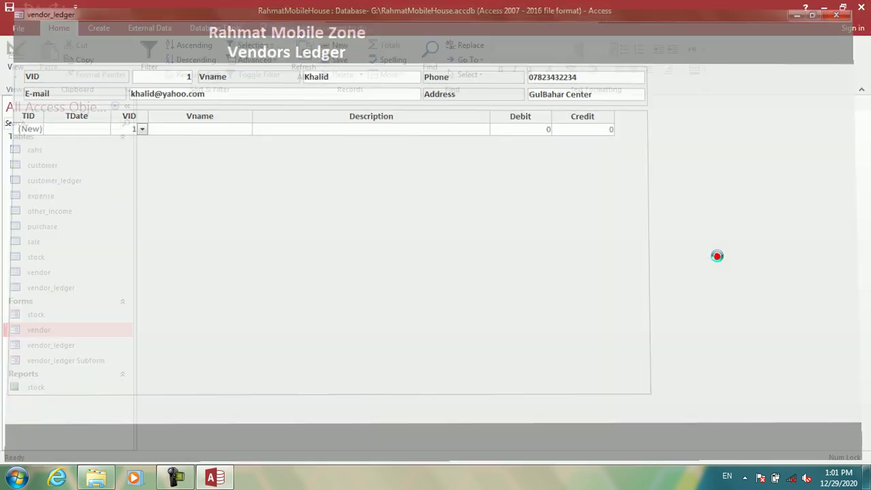
{"action": "left_click", "coordinate": [865, 197]}
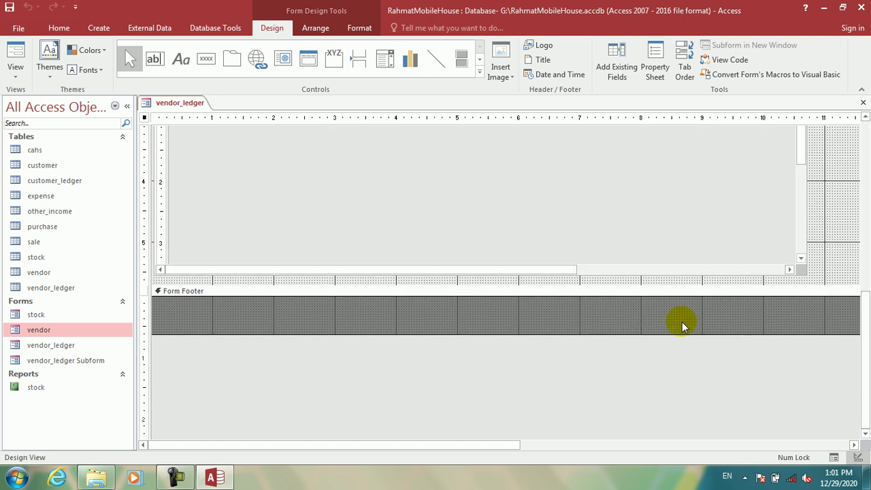
{"action": "left_click_drag", "start_coordinate": [661, 278], "coordinate": [624, 258]}
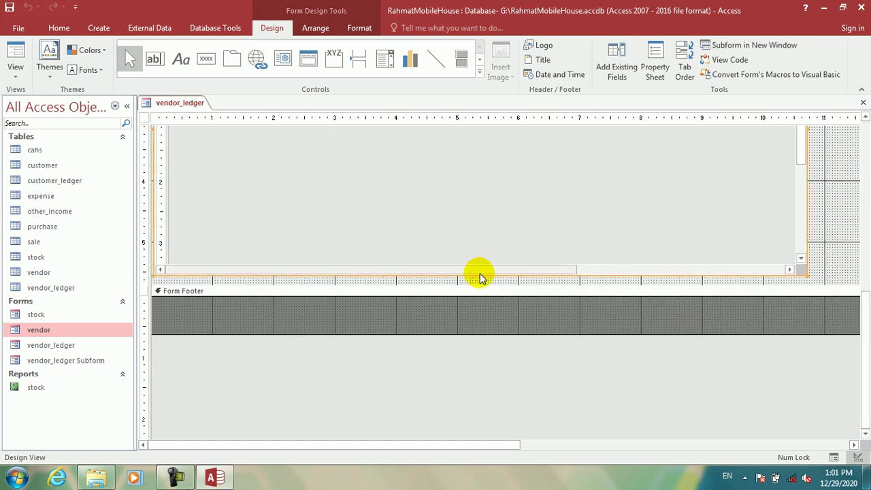
{"action": "left_click_drag", "start_coordinate": [480, 277], "coordinate": [479, 282]}
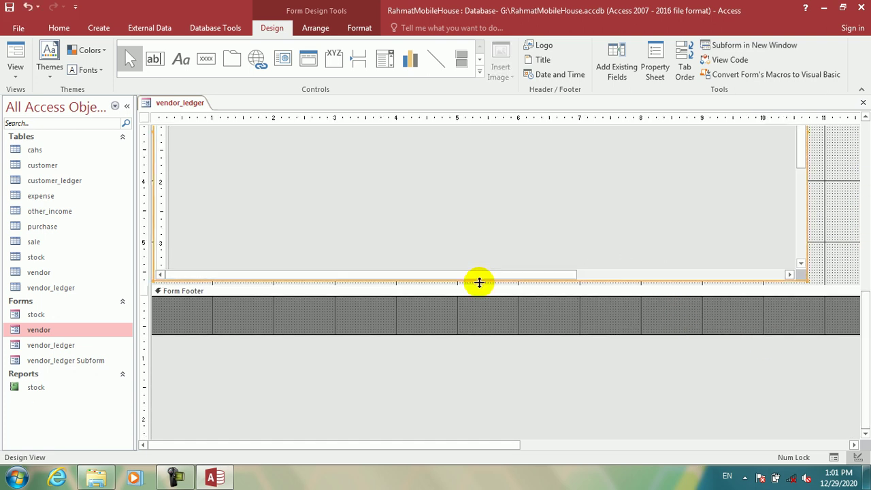
{"action": "left_click", "coordinate": [478, 282]}
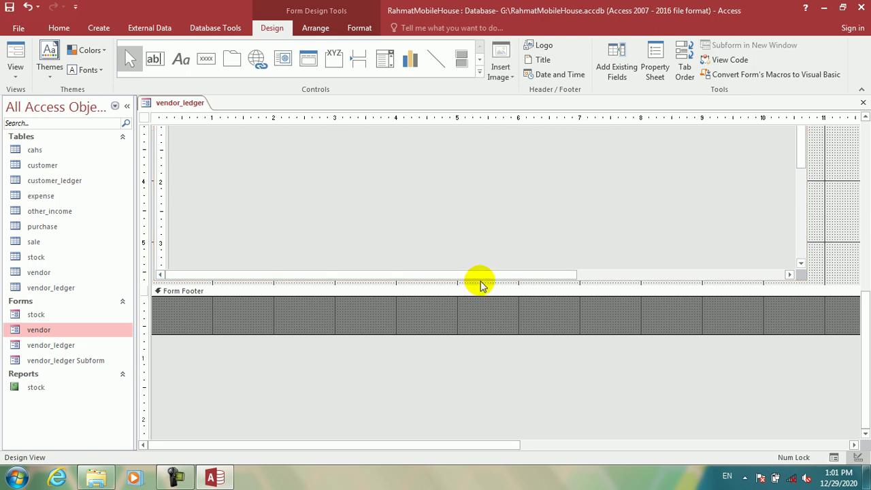
{"action": "left_click", "coordinate": [12, 56]}
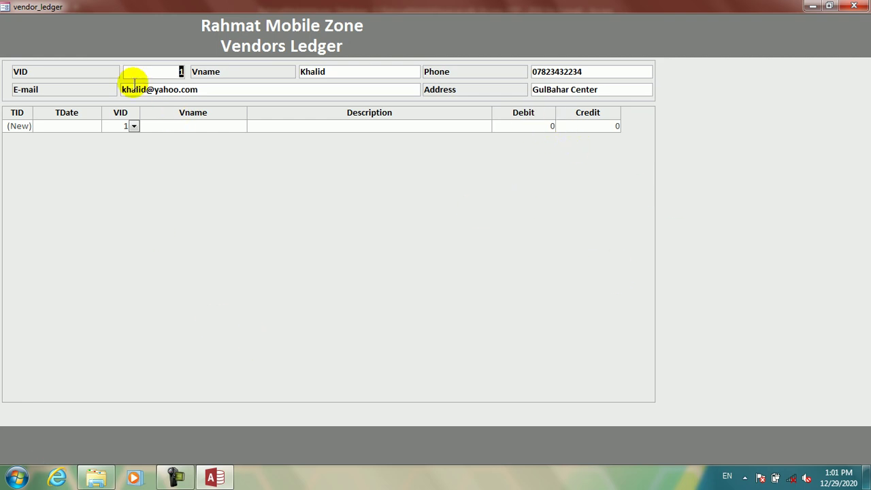
- Add a ledger record in the subform dated 12/29/2020 and choose vendor 1 as its VID
{"action": "left_click", "coordinate": [74, 125]}
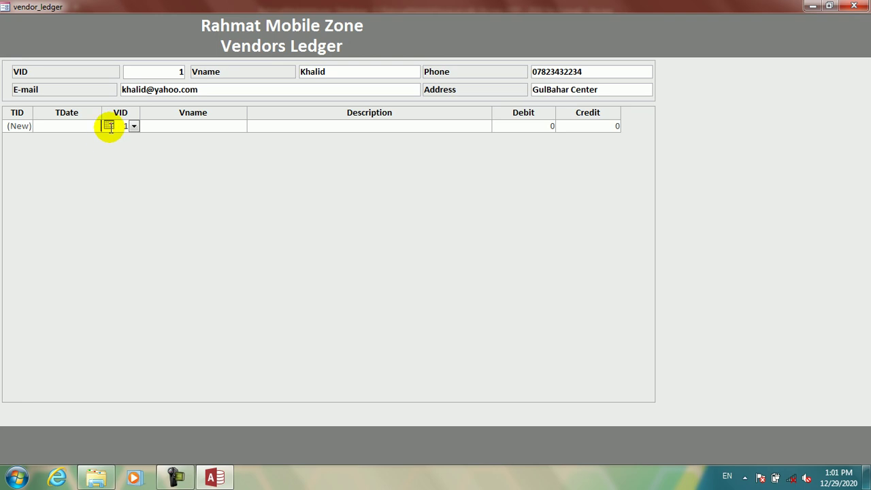
{"action": "left_click", "coordinate": [109, 126]}
{"action": "left_click", "coordinate": [48, 202]}
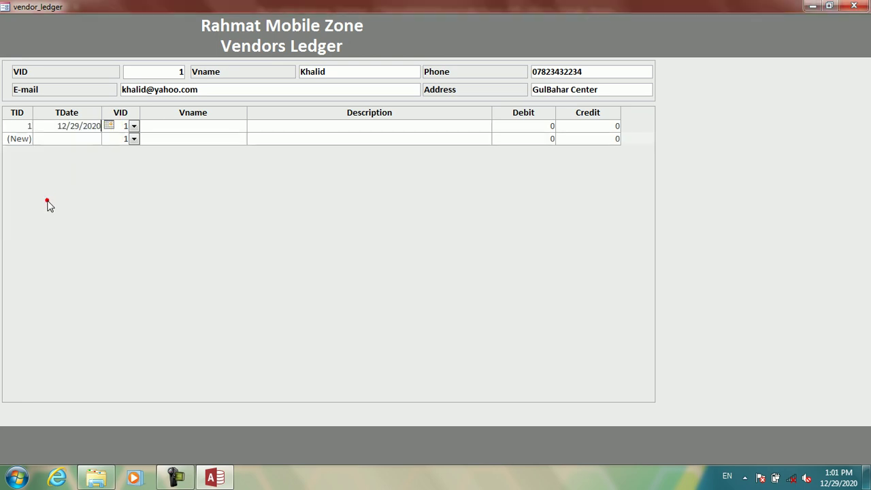
{"action": "left_click", "coordinate": [134, 126]}
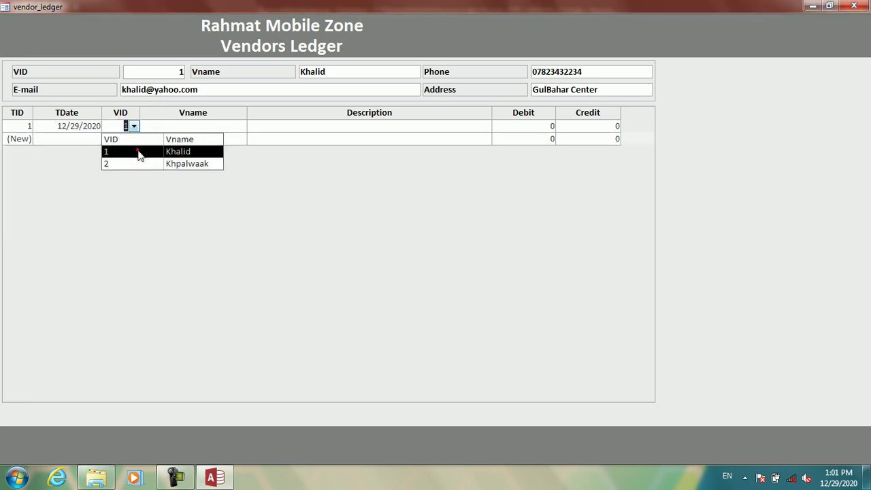
{"action": "left_click", "coordinate": [138, 155]}
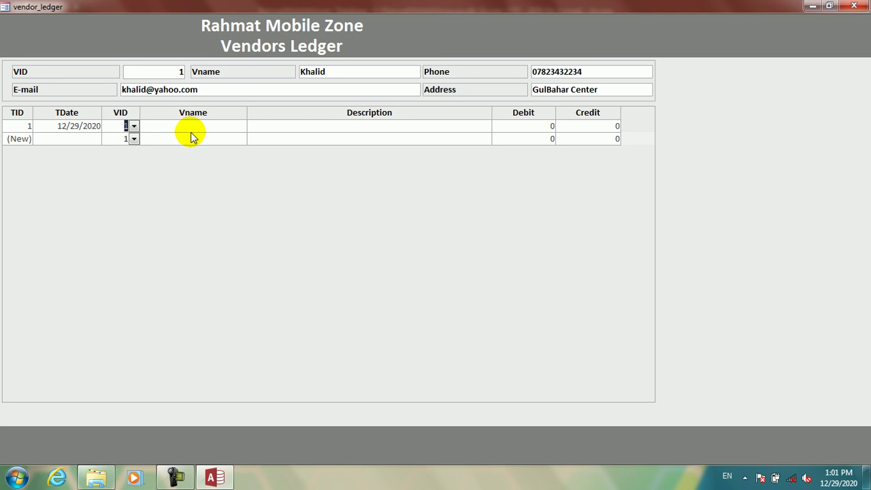
{"action": "left_click", "coordinate": [134, 126]}
{"action": "left_click", "coordinate": [138, 150]}
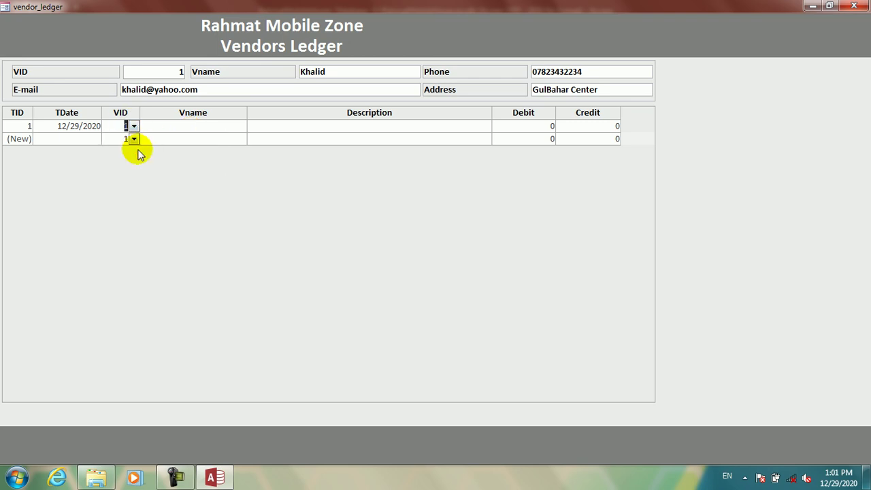
- Return to Design View and open the Code Builder for the subform's VID combo box
{"action": "right_click", "coordinate": [700, 141]}
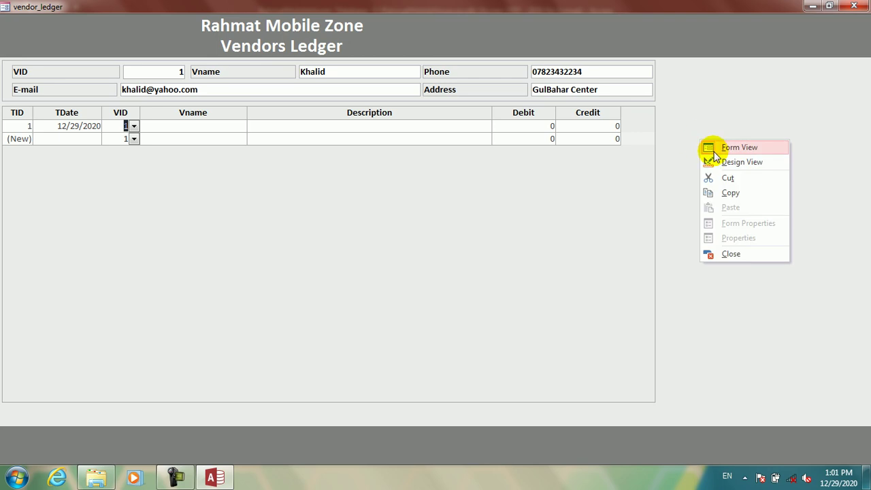
{"action": "left_click", "coordinate": [724, 161]}
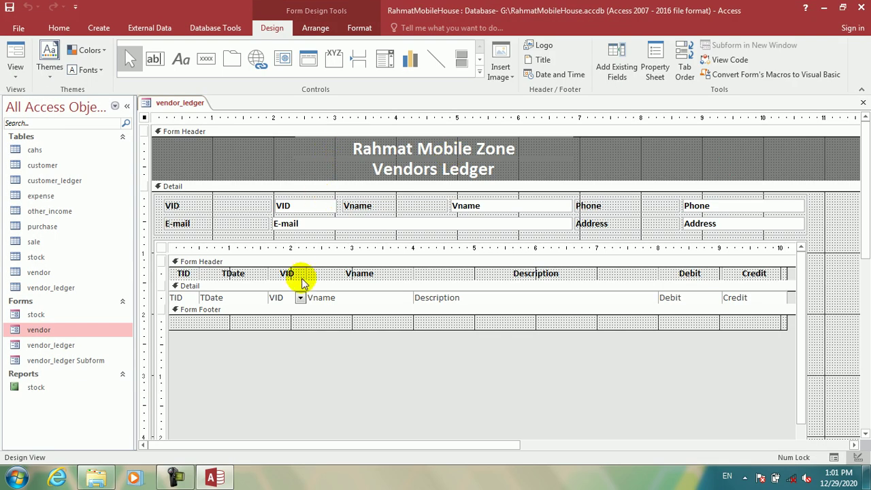
{"action": "left_click", "coordinate": [289, 298]}
{"action": "left_click", "coordinate": [289, 298]}
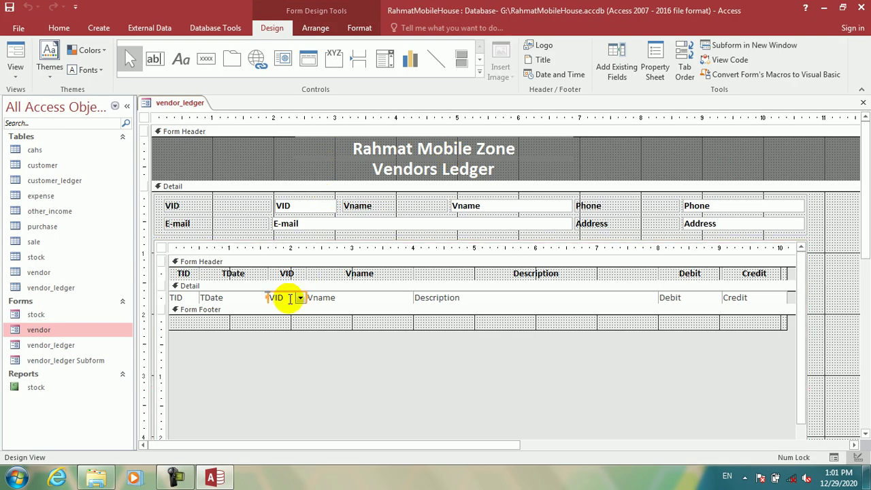
{"action": "right_click", "coordinate": [289, 298]}
{"action": "left_click", "coordinate": [371, 77]}
{"action": "left_click", "coordinate": [403, 189]}
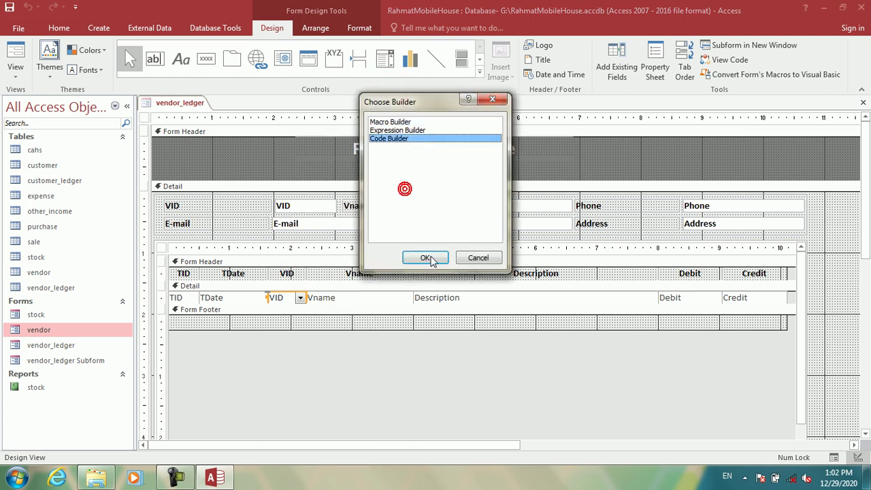
{"action": "left_click", "coordinate": [425, 255]}
- Write Me.Vname = Me.VID.Column(1) in the VID_Click procedure
{"action": "type", "text": "me"}
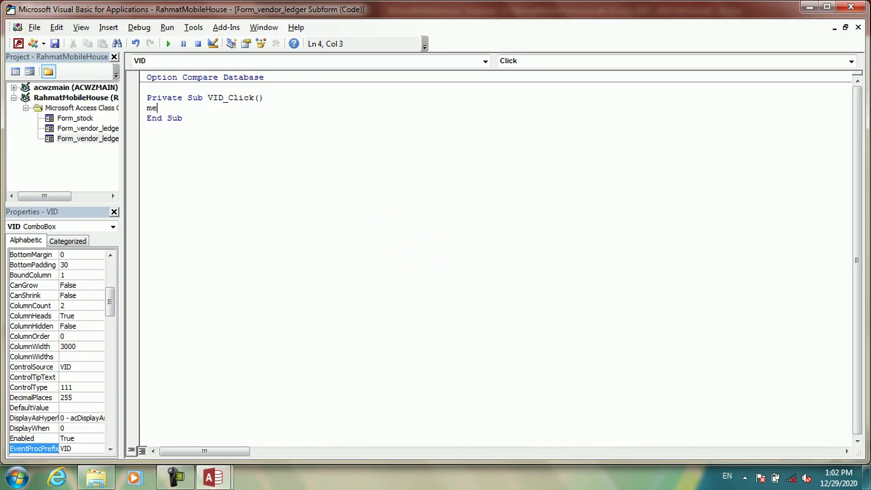
{"action": "type", "text": ".Vname ="}
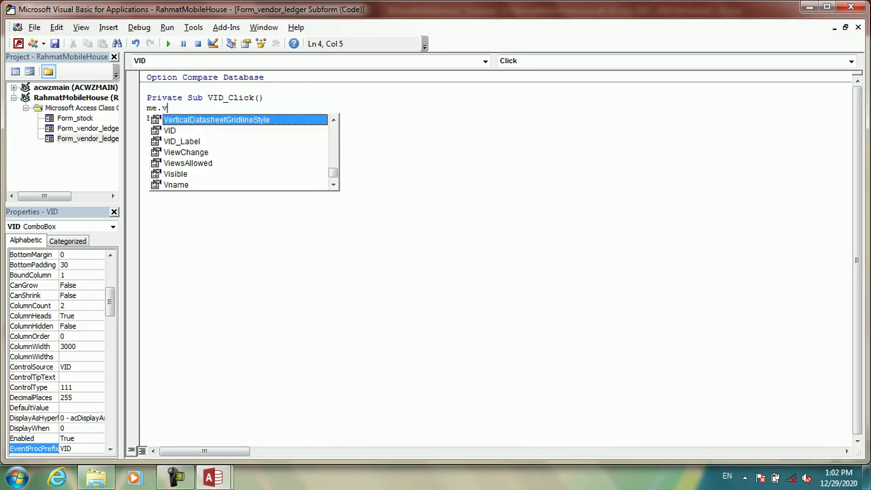
{"action": "type", "text": "me.vi"}
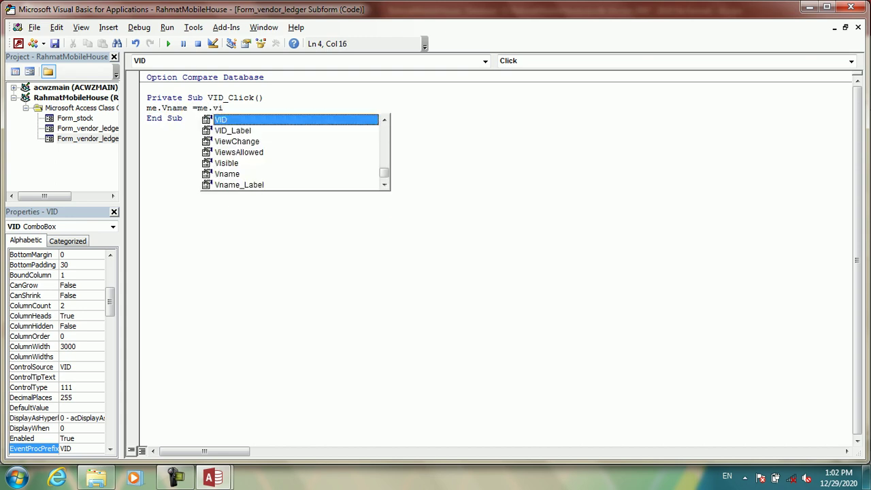
{"action": "type", "text": ".col(1"}
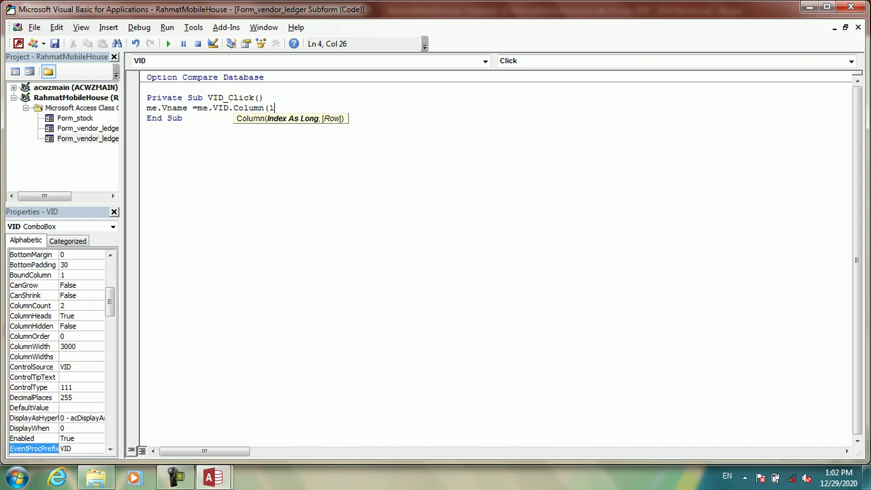
{"action": "type", "text": ")"}
{"action": "left_click", "coordinate": [469, 236]}
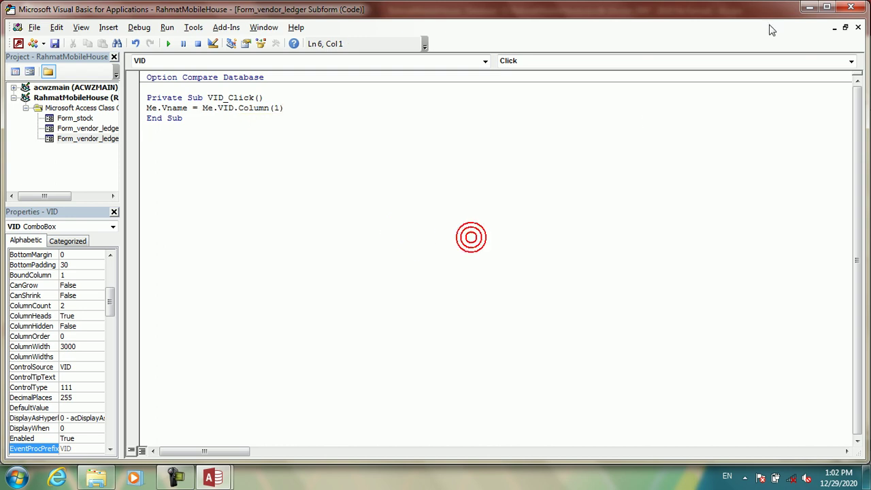
- Minimize the code editor, show the form in Form View and reselect vendor 1 as the first ledger record's VID
{"action": "left_click", "coordinate": [809, 6]}
{"action": "left_click", "coordinate": [16, 53]}
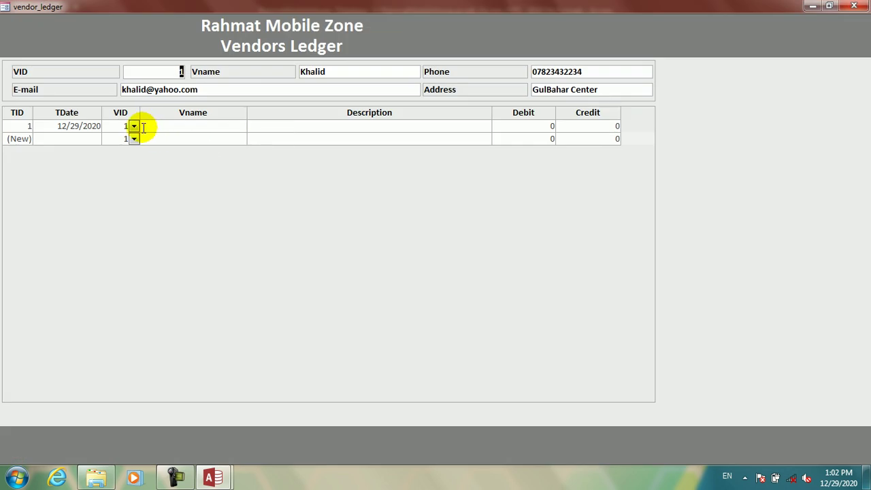
{"action": "left_click", "coordinate": [134, 127]}
{"action": "left_click", "coordinate": [145, 157]}
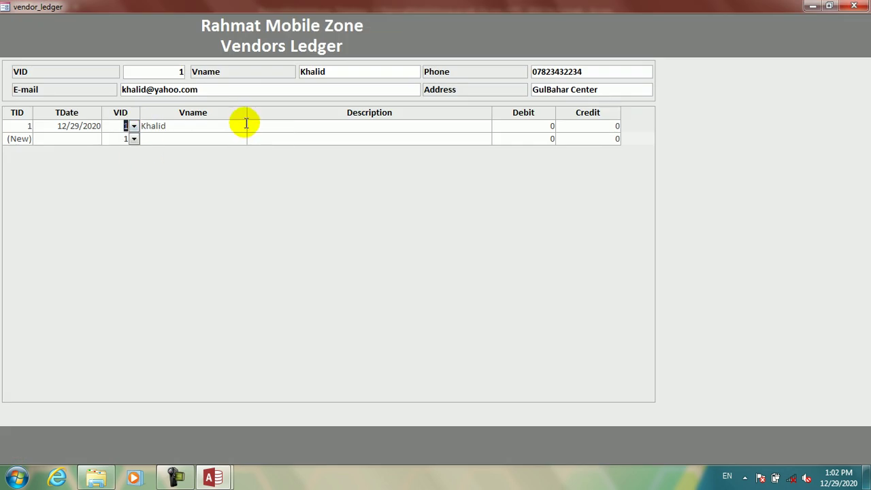
- Describe the first ledger record as "bought 3 galaxy s3 mobile" and set its debit to 12000
{"action": "left_click", "coordinate": [260, 129]}
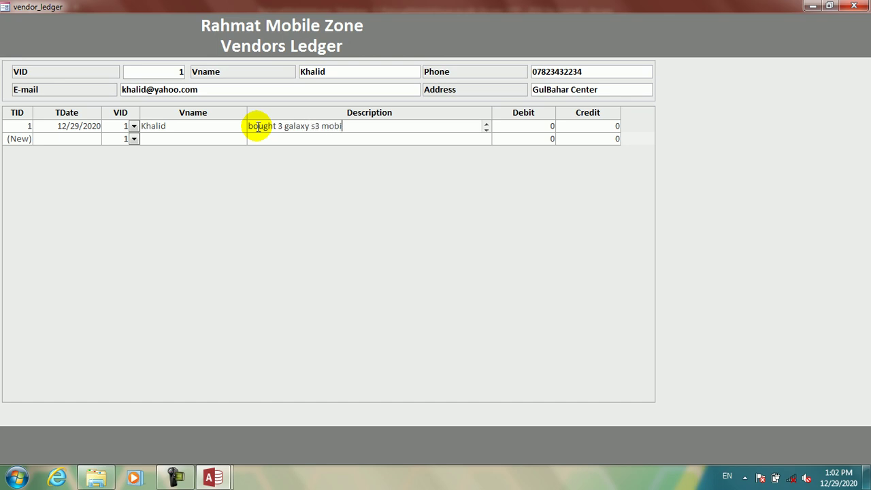
{"action": "key", "text": "Tab"}
{"action": "type", "text": "2000"}
{"action": "key", "text": "Tab"}
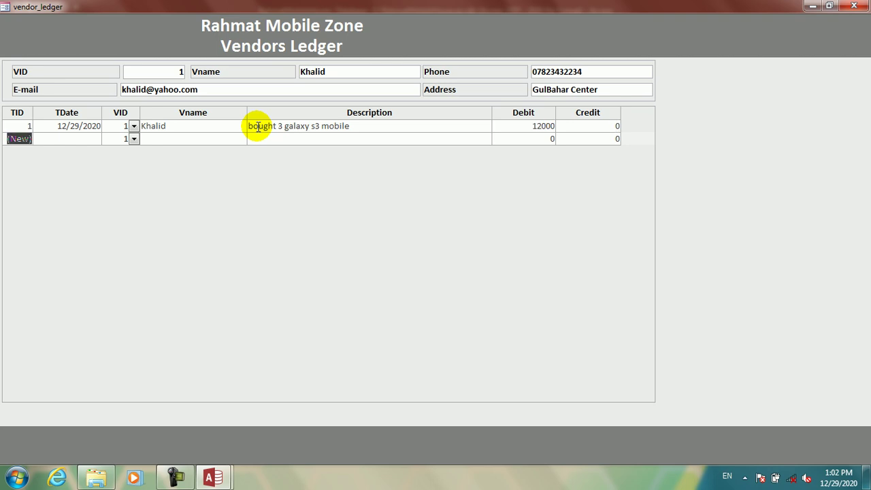
- Add a second ledger record dated 12/30/2020 and choose vendor 1 as its VID
{"action": "key", "text": "Tab"}
{"action": "type", "text": "12/"}
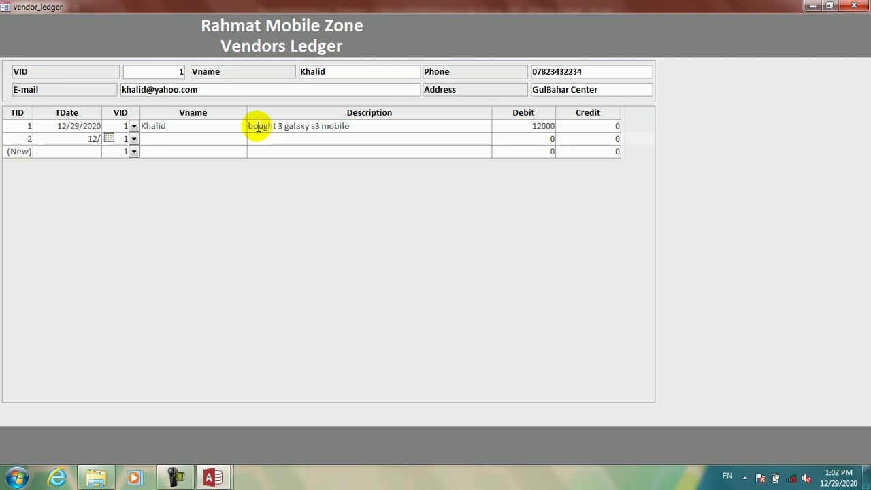
{"action": "type", "text": "30/2020"}
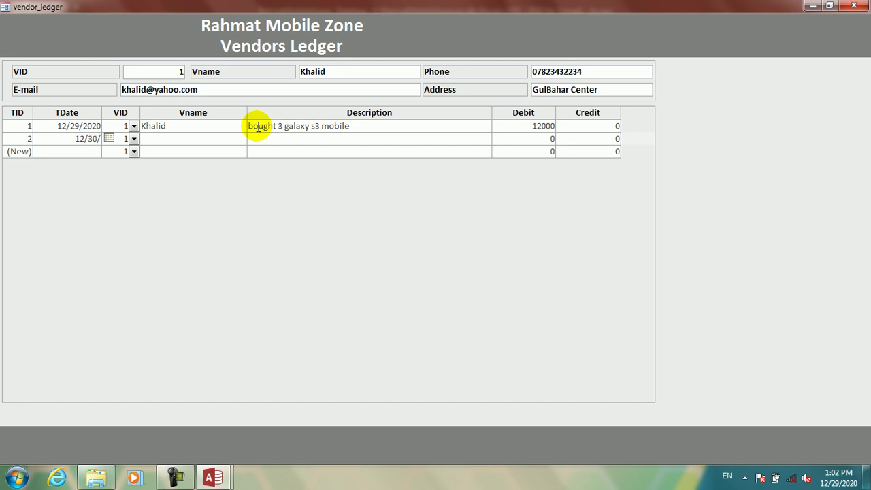
{"action": "key", "text": "Tab"}
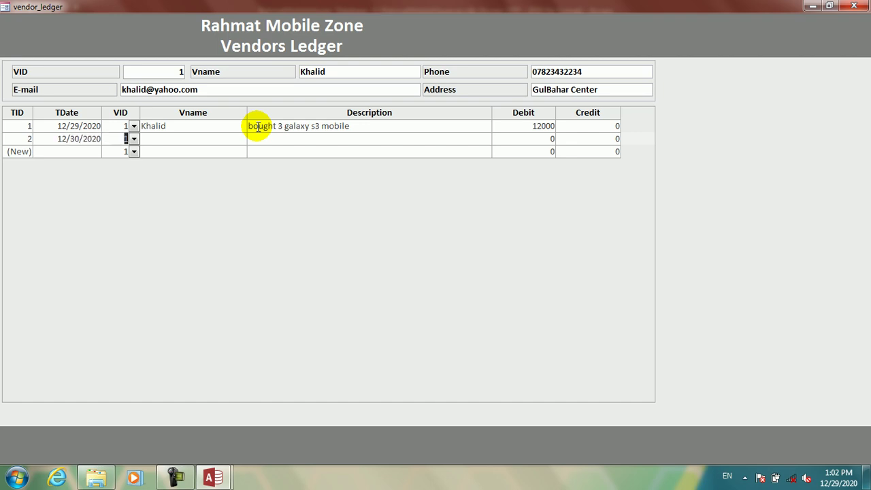
{"action": "left_click", "coordinate": [133, 139]}
{"action": "left_click", "coordinate": [139, 164]}
- Enter a description naming the payee and payer for the second record and set its credit to 5000
{"action": "left_click", "coordinate": [288, 139]}
{"action": "type", "text": "paid to"}
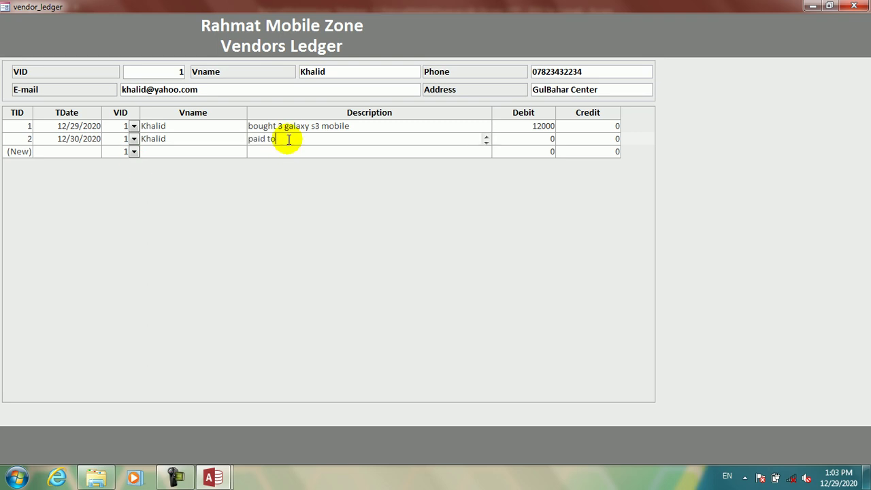
{"action": "type", "text": " khalid by hasibullah"}
{"action": "key", "text": "Tab"}
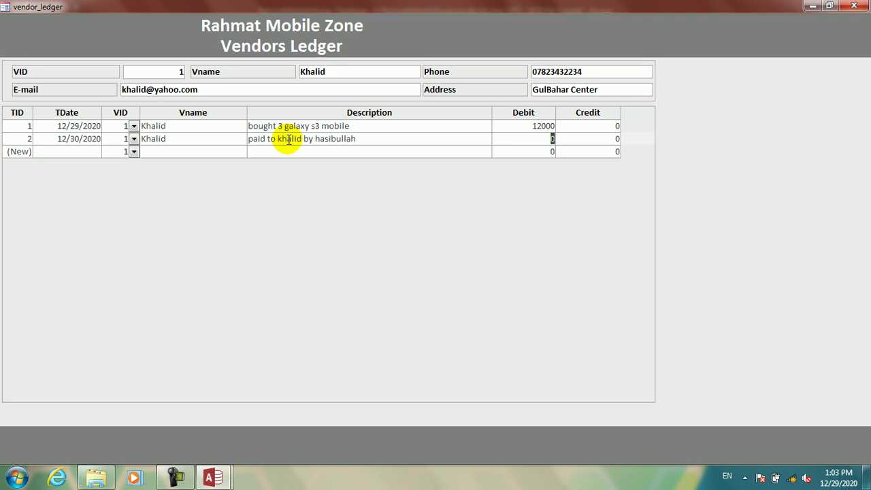
{"action": "key", "text": "Tab"}
{"action": "key", "text": "Tab"}
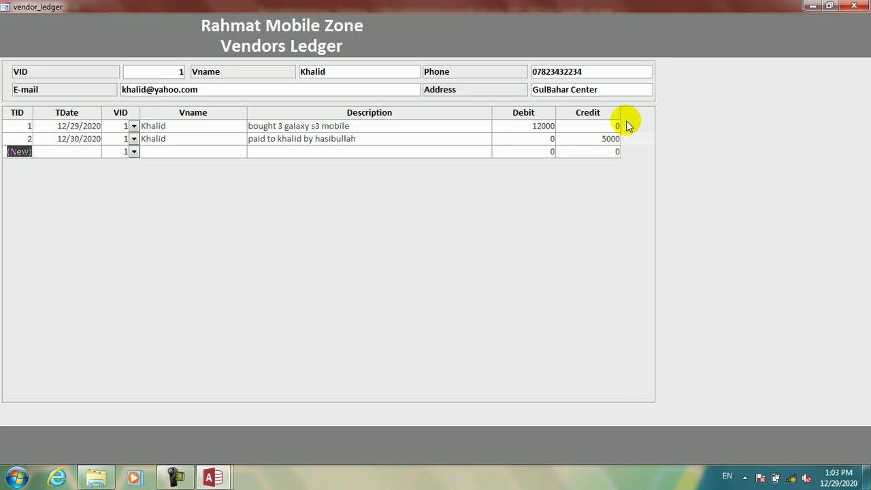
- Return to Design View and increase the height of the subform's Form Footer section
{"action": "right_click", "coordinate": [703, 154]}
{"action": "left_click", "coordinate": [734, 172]}
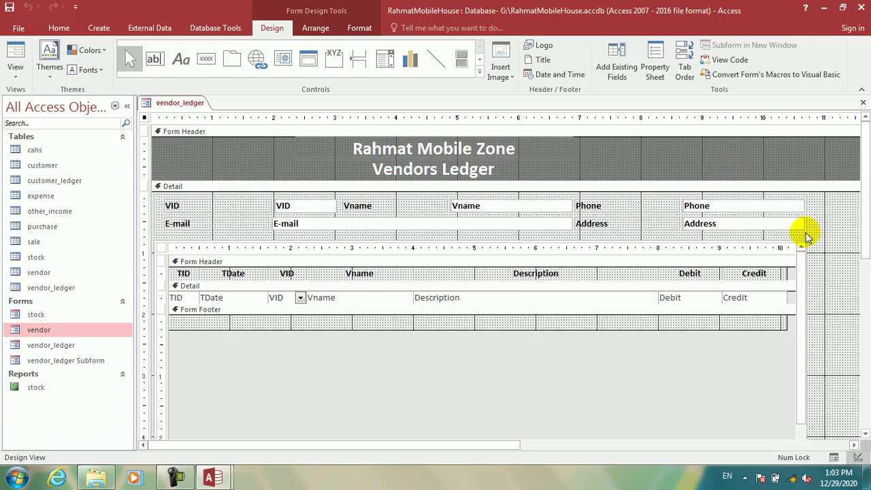
{"action": "left_click", "coordinate": [755, 327]}
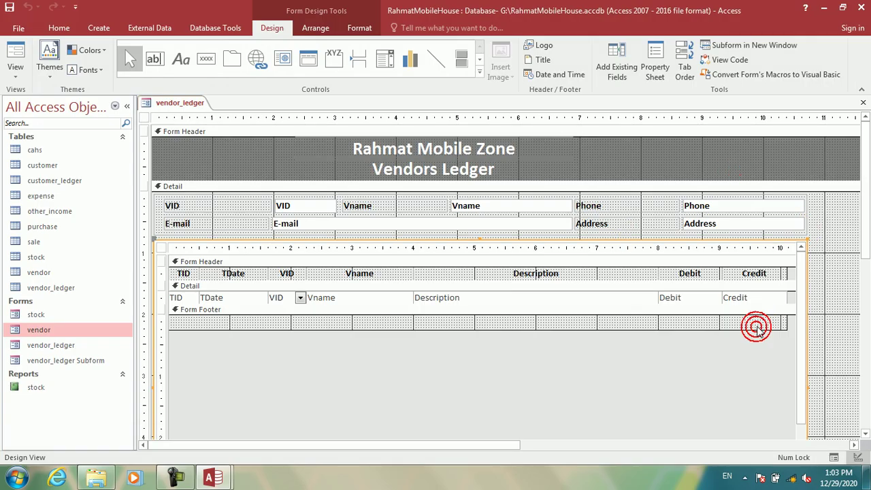
{"action": "left_click_drag", "start_coordinate": [862, 211], "coordinate": [861, 252]}
{"action": "mouse_move", "coordinate": [735, 264]}
{"action": "left_mouse_down"}
{"action": "mouse_move", "coordinate": [740, 289]}
{"action": "mouse_move", "coordinate": [739, 276]}
{"action": "left_mouse_up"}
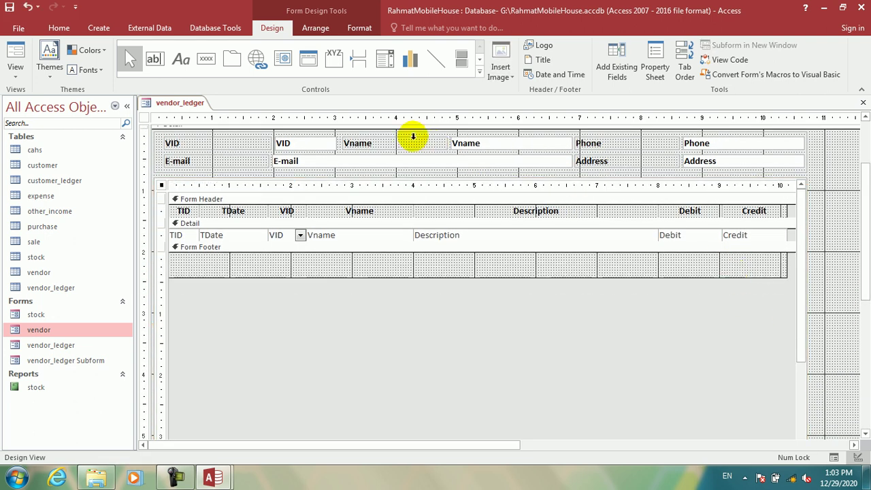
- Add a text box to the subform's Form Footer, with its label at the left edge and widened to meet the box
{"action": "left_click", "coordinate": [154, 59]}
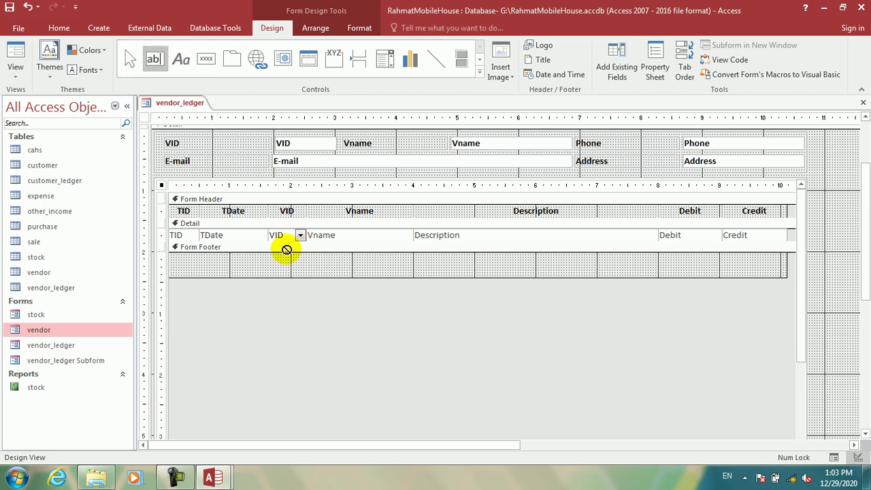
{"action": "left_click_drag", "start_coordinate": [263, 255], "coordinate": [361, 268]}
{"action": "left_click_drag", "start_coordinate": [277, 267], "coordinate": [260, 269]}
{"action": "left_click", "coordinate": [193, 265]}
{"action": "left_click_drag", "start_coordinate": [197, 266], "coordinate": [245, 267]}
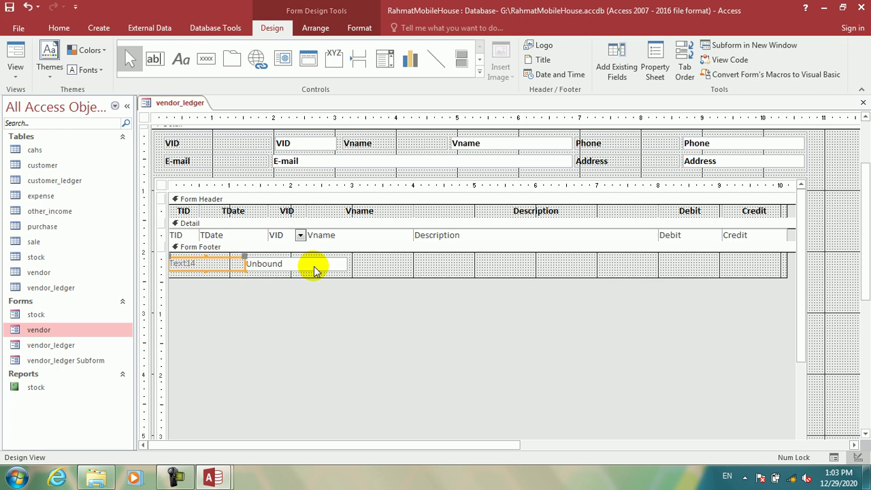
- Caption the footer label "Total Debit:" and set its text box expression to =sum(debit)
{"action": "left_click", "coordinate": [215, 263]}
{"action": "double_click", "coordinate": [204, 264]}
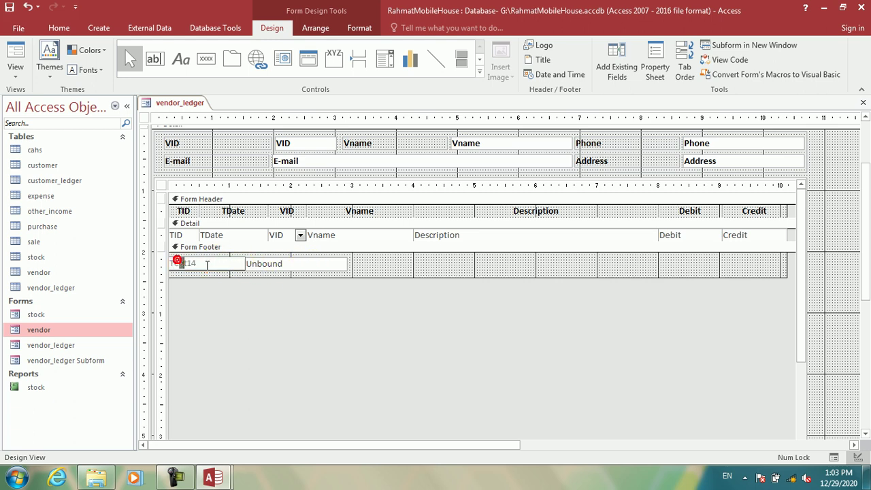
{"action": "type", "text": "Total"}
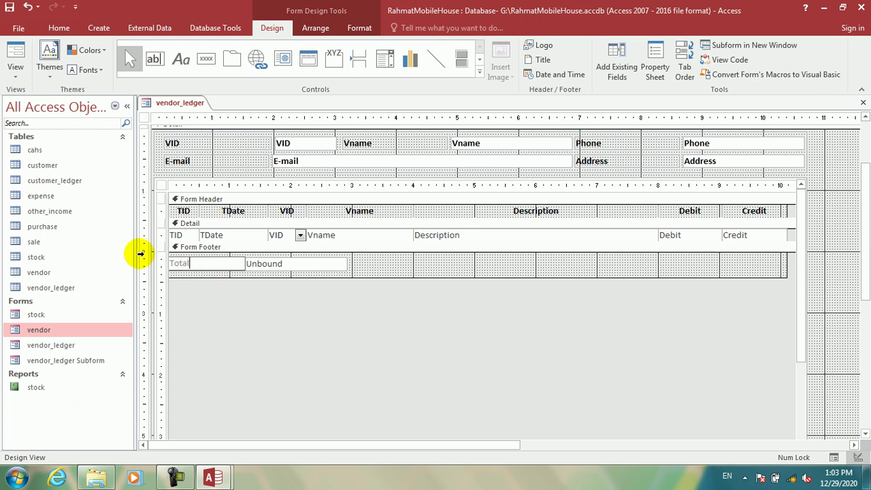
{"action": "type", "text": " Debit:"}
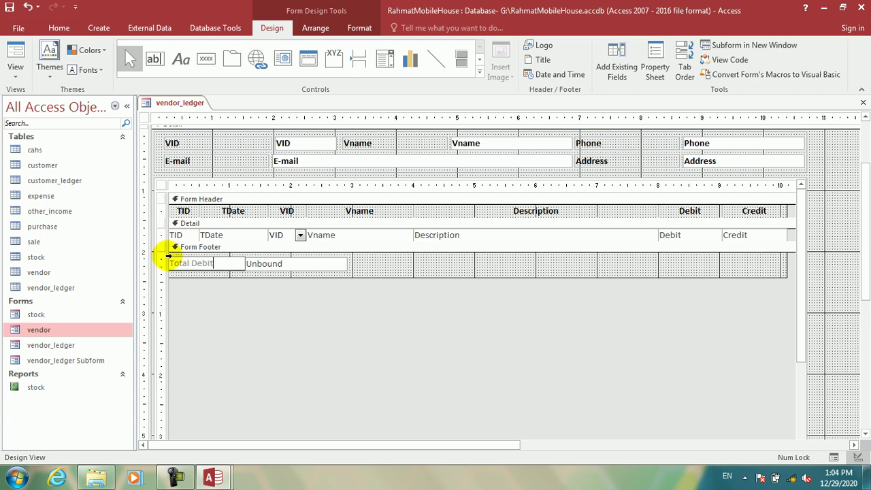
{"action": "left_click", "coordinate": [264, 263]}
{"action": "left_click", "coordinate": [264, 263]}
{"action": "type", "text": "=Sum"}
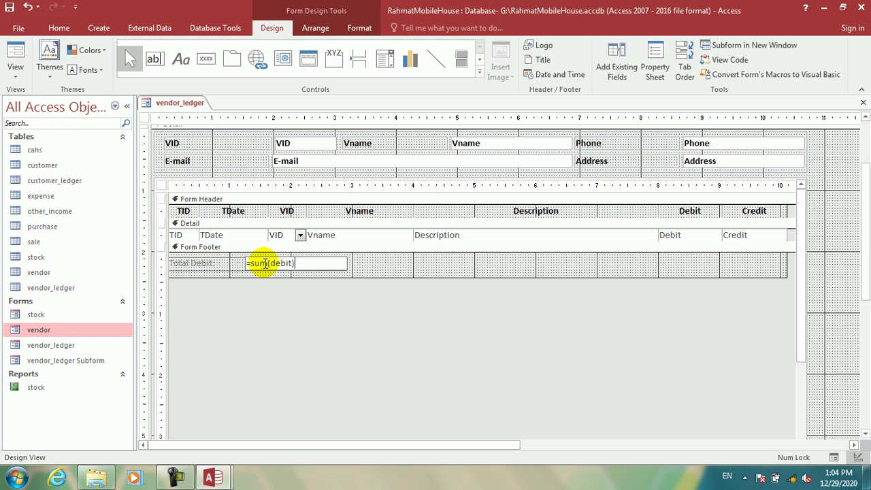
{"action": "left_click", "coordinate": [383, 268]}
- Duplicate the Total Debit label and text box and place the copy directly to the right of the original
{"action": "left_click", "coordinate": [334, 266]}
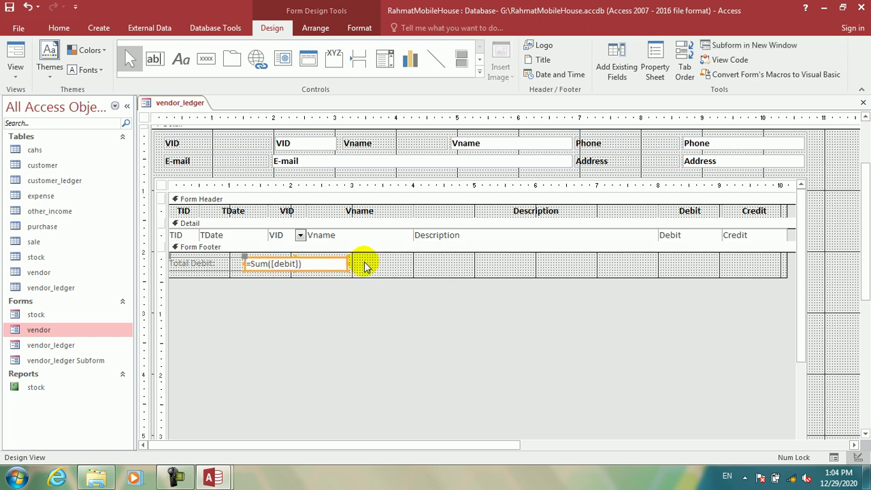
{"action": "key", "text": "ctrl+v"}
{"action": "left_click", "coordinate": [339, 275]}
{"action": "left_click_drag", "start_coordinate": [444, 257], "coordinate": [470, 258]}
{"action": "key", "text": "Right"}
{"action": "key", "text": "Right"}
{"action": "key", "text": "Right"}
{"action": "key", "text": "Right"}
{"action": "key", "text": "Right"}
{"action": "key", "text": "Right"}
{"action": "key", "text": "Right"}
{"action": "key", "text": "Right"}
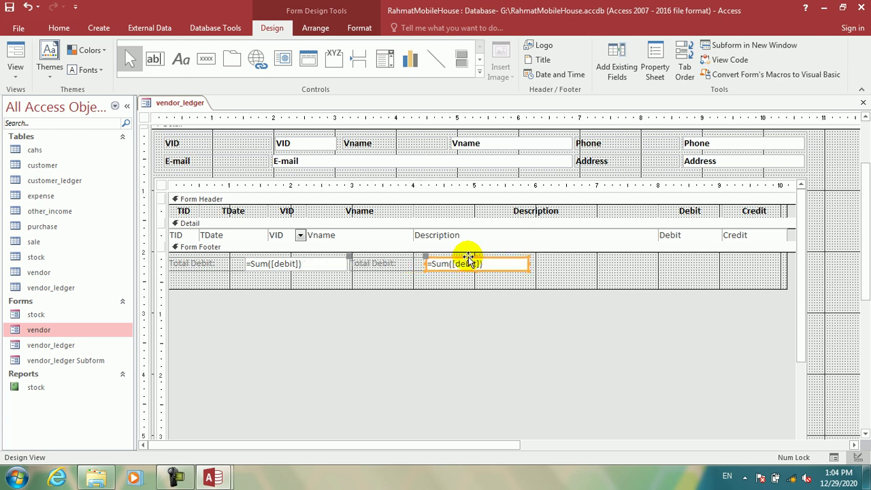
- Caption the copied label "Total Credit:" and change its text box expression to =Sum([Credit])
{"action": "left_click", "coordinate": [519, 277]}
{"action": "left_click", "coordinate": [399, 263]}
{"action": "left_click", "coordinate": [400, 263]}
{"action": "double_click", "coordinate": [374, 263]}
{"action": "type", "text": "Cred"}
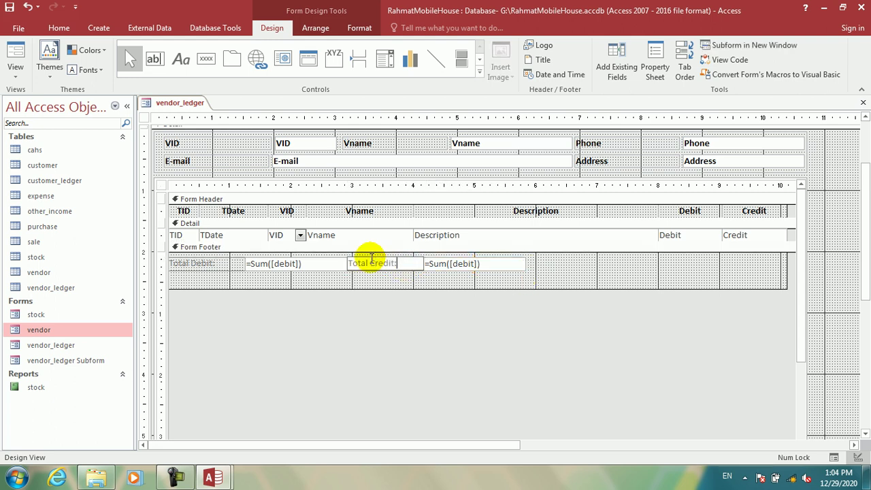
{"action": "left_click", "coordinate": [499, 274]}
{"action": "left_click", "coordinate": [486, 264]}
{"action": "left_click", "coordinate": [471, 263]}
{"action": "double_click", "coordinate": [453, 263]}
{"action": "type", "text": "Credit"}
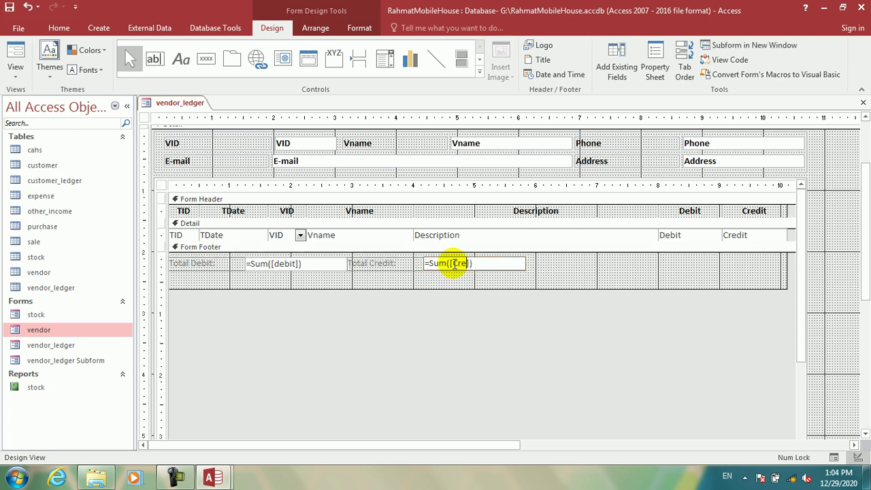
{"action": "left_click", "coordinate": [515, 284]}
- Duplicate the Total Credit label and text box and place the copy directly to the right of the original
{"action": "left_click_drag", "start_coordinate": [535, 281], "coordinate": [400, 266]}
{"action": "key", "text": "ctrl+c"}
{"action": "key", "text": "ctrl+v"}
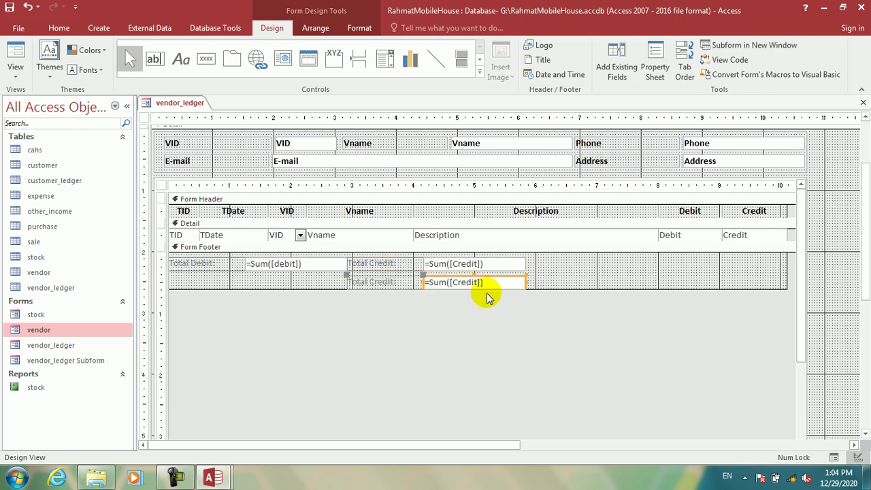
{"action": "left_click_drag", "start_coordinate": [456, 274], "coordinate": [607, 261]}
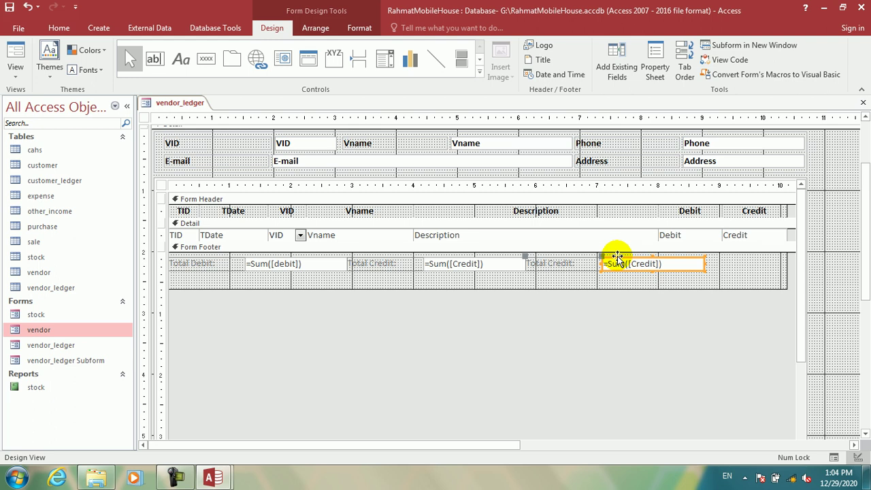
- Shift all three footer label and text box pairs together slightly to the right
{"action": "left_click_drag", "start_coordinate": [721, 270], "coordinate": [176, 267]}
{"action": "key", "text": "Right"}
{"action": "key", "text": "Right"}
{"action": "key", "text": "Right"}
{"action": "key", "text": "Right"}
{"action": "key", "text": "Right"}
{"action": "key", "text": "Right"}
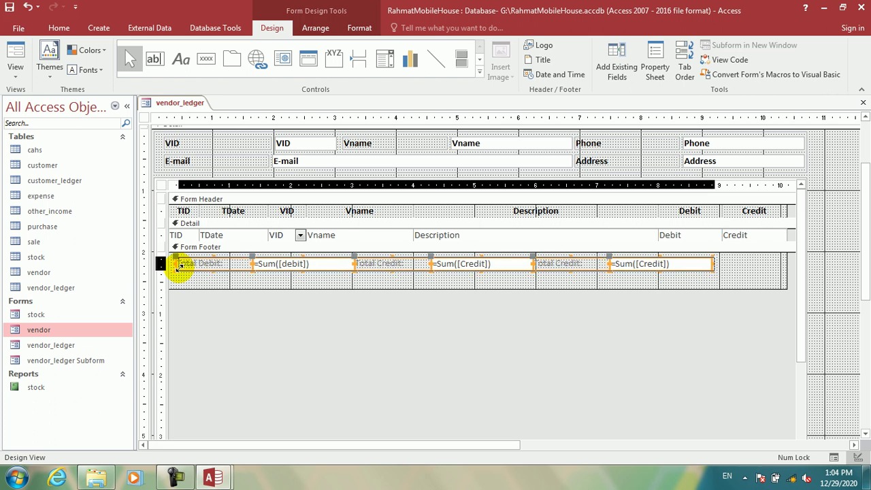
- Change the third total label in the subform footer to read "Total Balance:"
{"action": "left_click", "coordinate": [426, 331]}
{"action": "left_click", "coordinate": [575, 263]}
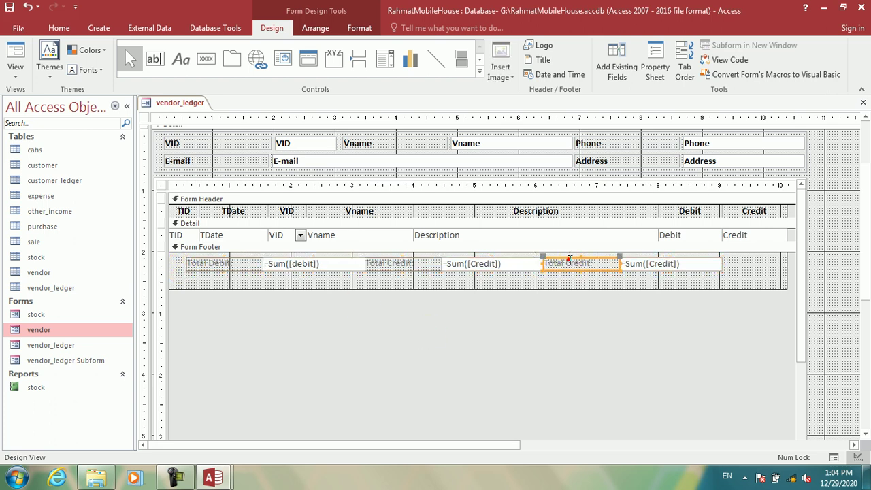
{"action": "left_click", "coordinate": [573, 263]}
{"action": "double_click", "coordinate": [570, 263]}
{"action": "type", "text": "Balance"}
{"action": "left_click", "coordinate": [641, 320]}
- Set the Total Balance box's expression to =Sum([debit])-Sum([credit])
{"action": "left_click", "coordinate": [662, 264]}
{"action": "left_click_drag", "start_coordinate": [679, 264], "coordinate": [603, 263]}
{"action": "type", "text": "=Sum(debit)-sum(c"}
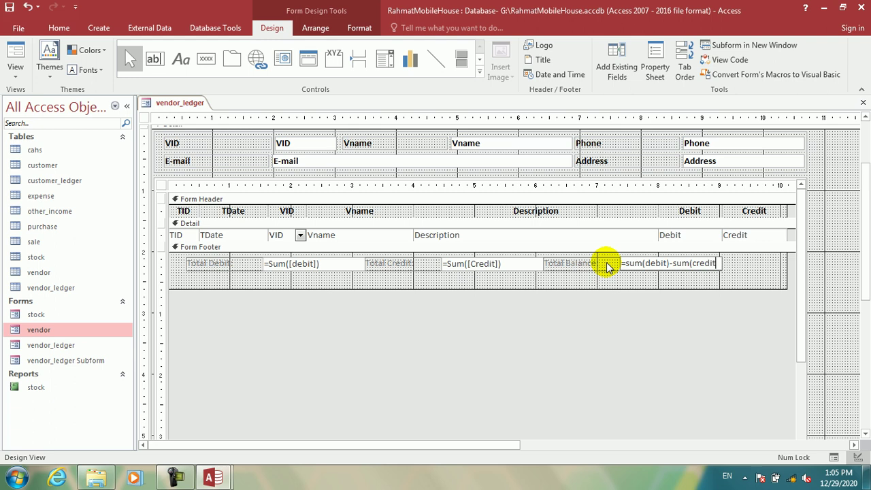
{"action": "left_click", "coordinate": [695, 329]}
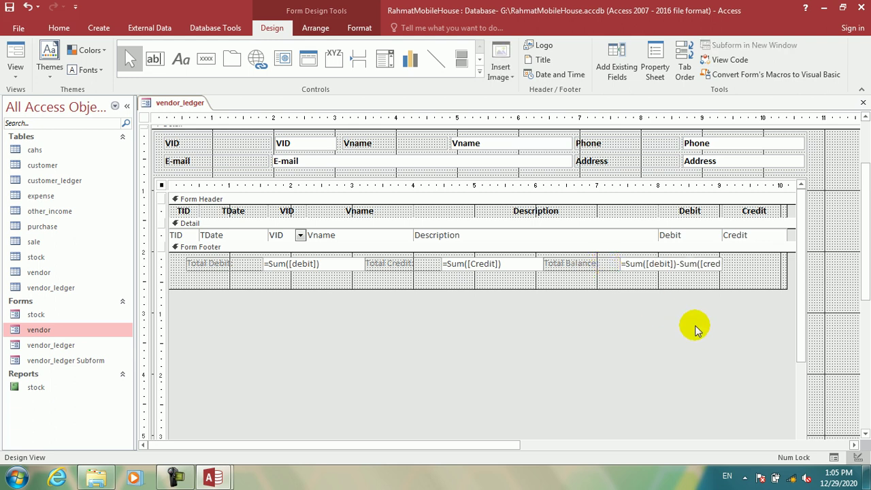
- Centre the row of total labels and boxes in the subform footer, and make their text black and bold
{"action": "left_click_drag", "start_coordinate": [739, 270], "coordinate": [225, 264]}
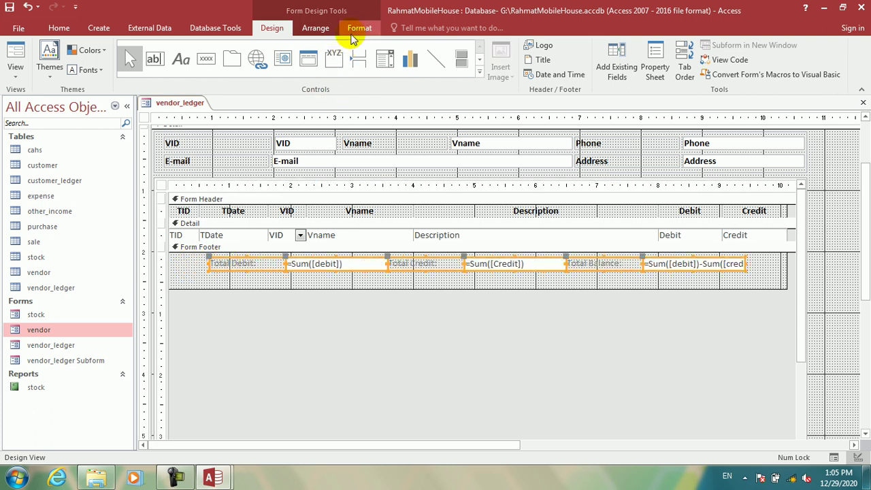
{"action": "left_click", "coordinate": [352, 31]}
{"action": "left_click", "coordinate": [139, 69]}
{"action": "left_click", "coordinate": [90, 70]}
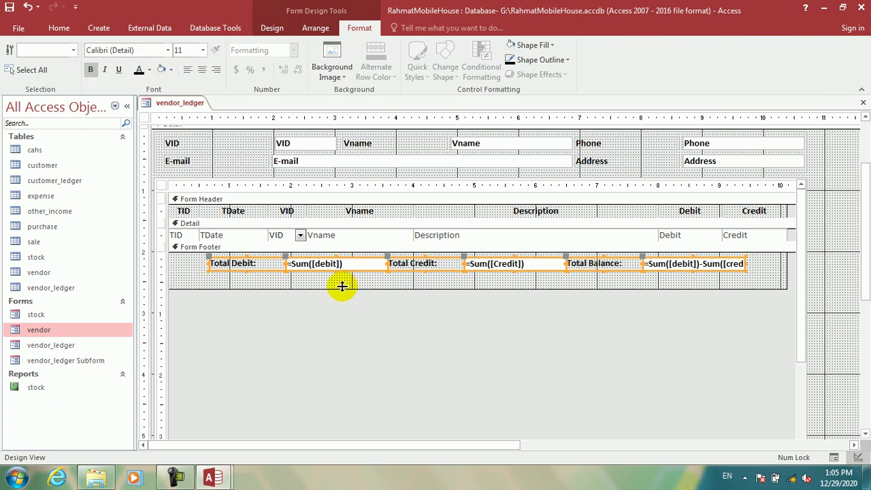
- Draw a rectangle around the totals row, spanning nearly the full width of the subform footer
{"action": "left_click", "coordinate": [262, 26]}
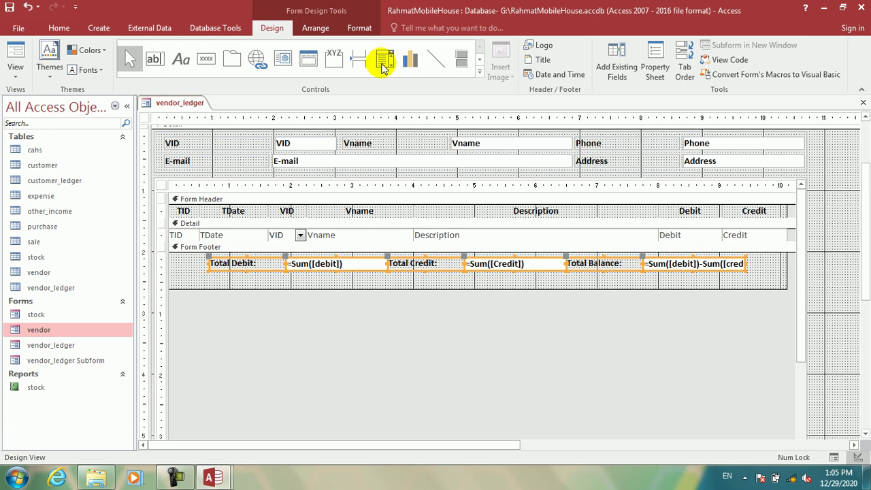
{"action": "left_click", "coordinate": [479, 71]}
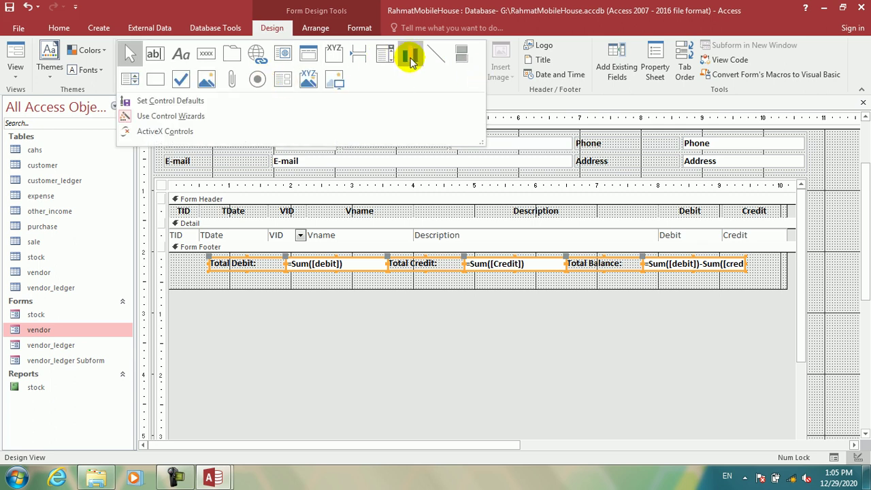
{"action": "left_click", "coordinate": [155, 79]}
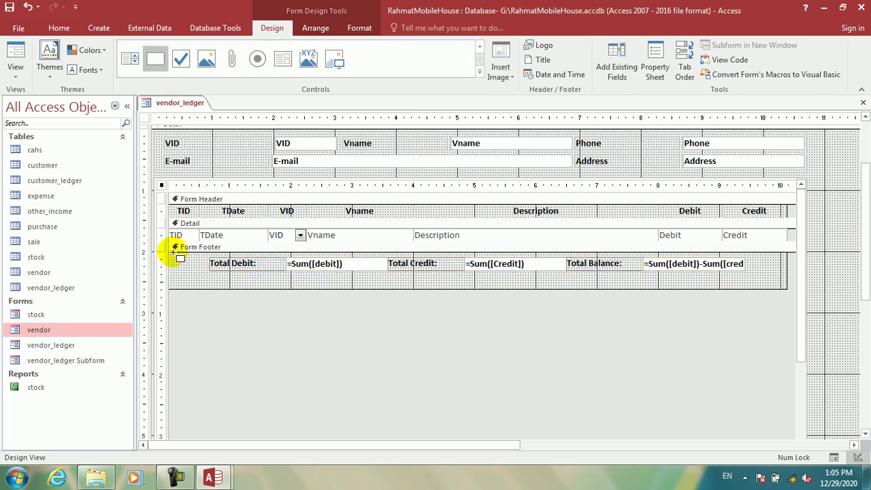
{"action": "left_click_drag", "start_coordinate": [170, 254], "coordinate": [785, 272]}
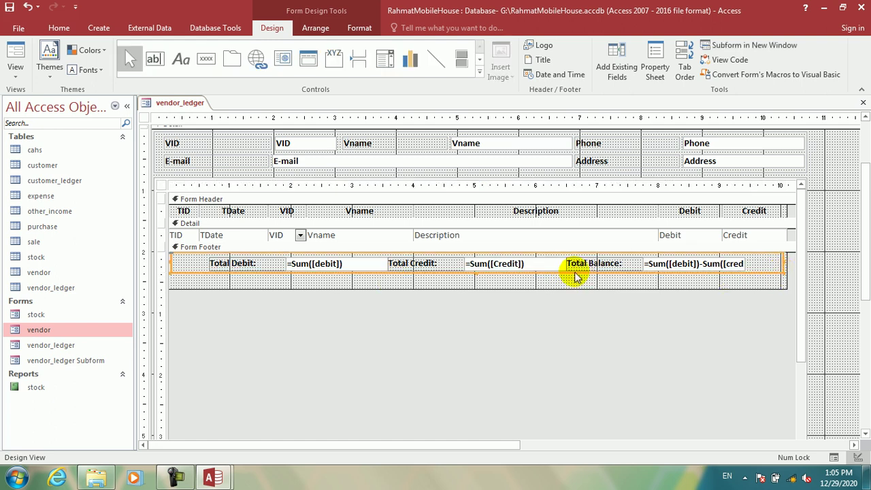
{"action": "left_click", "coordinate": [499, 279]}
- Shift the total labels and boxes slightly within their rectangle, and shorten the subform footer to just below it
{"action": "left_click_drag", "start_coordinate": [750, 263], "coordinate": [193, 277]}
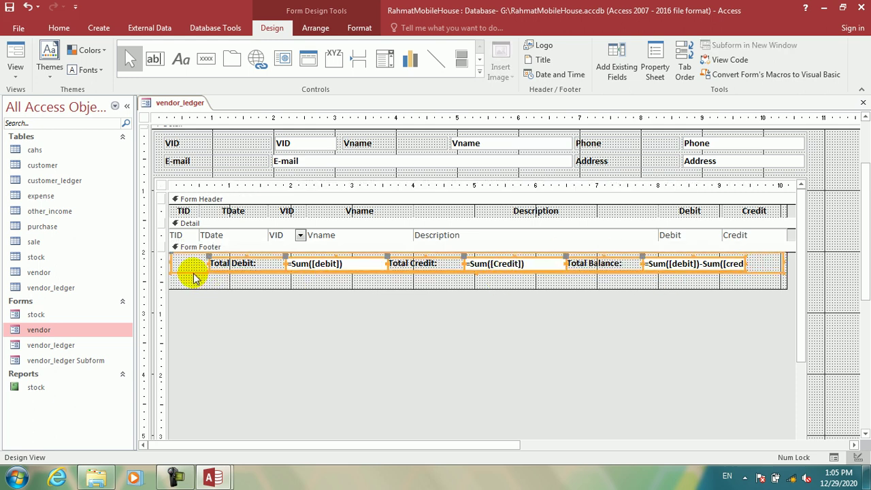
{"action": "left_click", "coordinate": [299, 286]}
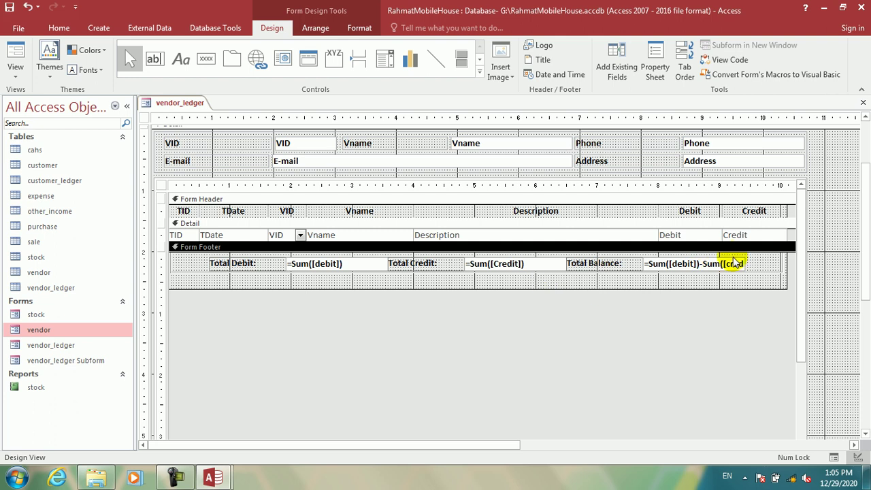
{"action": "left_click_drag", "start_coordinate": [750, 263], "coordinate": [200, 259]}
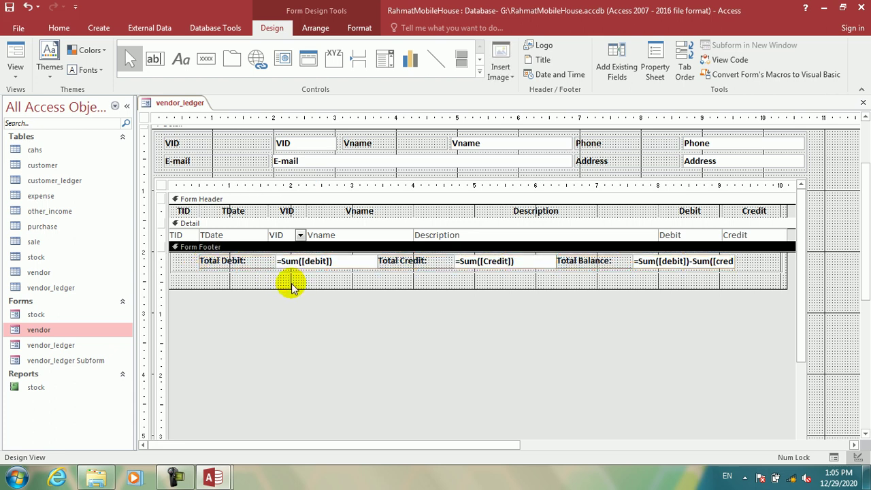
{"action": "left_click_drag", "start_coordinate": [319, 288], "coordinate": [317, 273]}
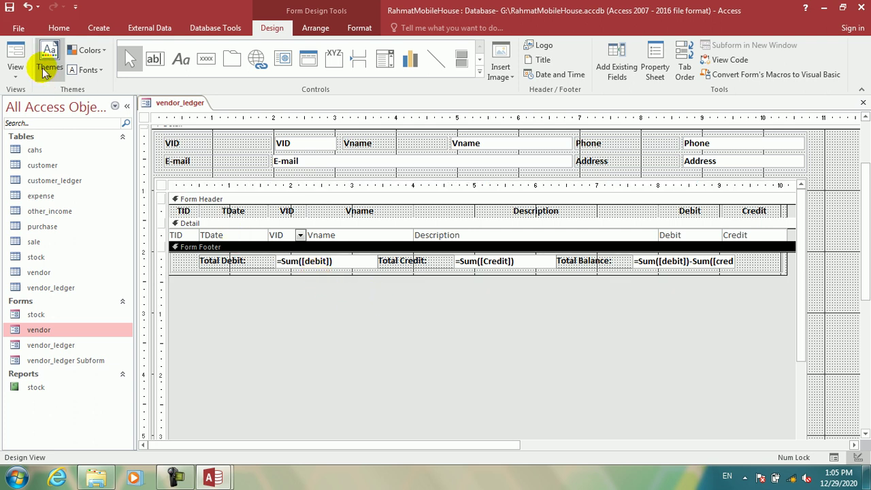
- Move the "Rahmat Mobile Zone" and "Vendors Ledger" titles toward the middle of the form header, and preview the form
{"action": "left_click", "coordinate": [16, 55]}
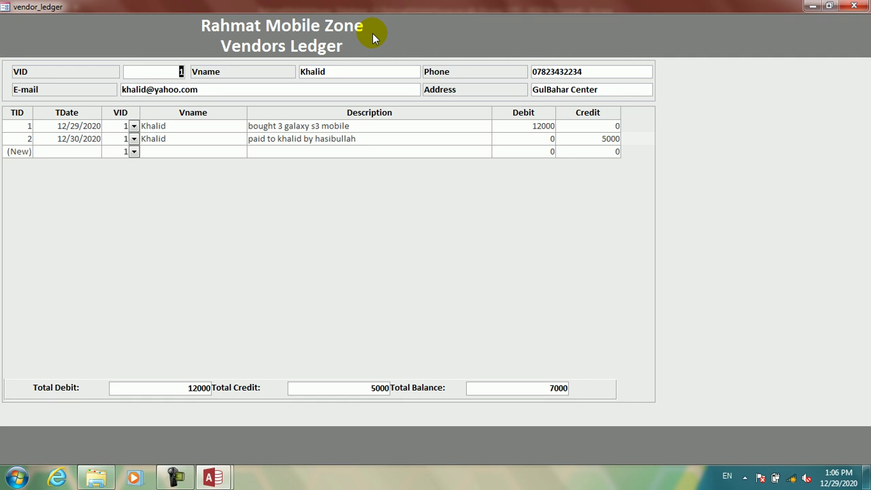
{"action": "right_click", "coordinate": [479, 36]}
{"action": "left_click", "coordinate": [516, 59]}
{"action": "left_click", "coordinate": [442, 167]}
{"action": "left_click_drag", "start_coordinate": [423, 152], "coordinate": [506, 147]}
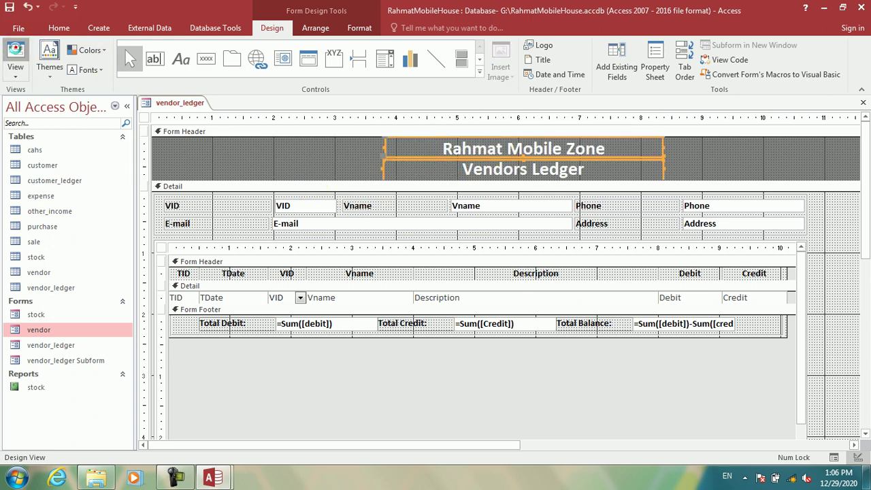
{"action": "left_click", "coordinate": [15, 53]}
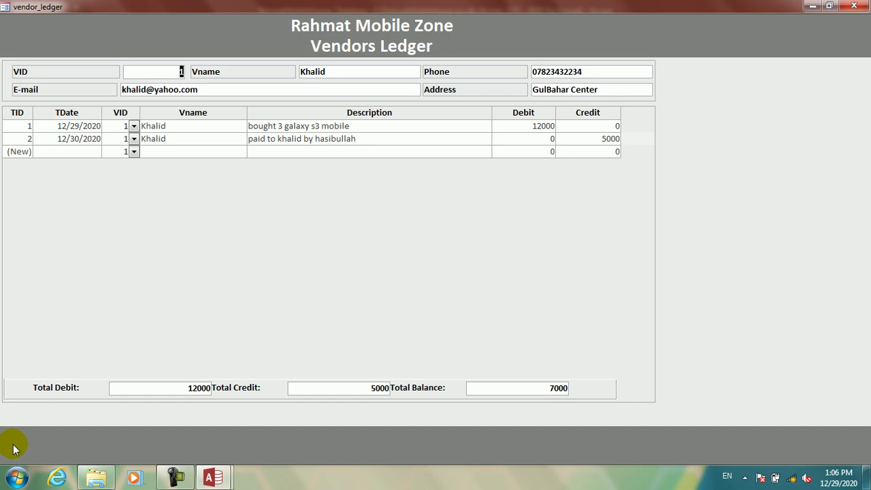
- Return to the form's design and add a command button at the start of the main form footer, without a wizard action
{"action": "right_click", "coordinate": [707, 170]}
{"action": "left_click", "coordinate": [740, 190]}
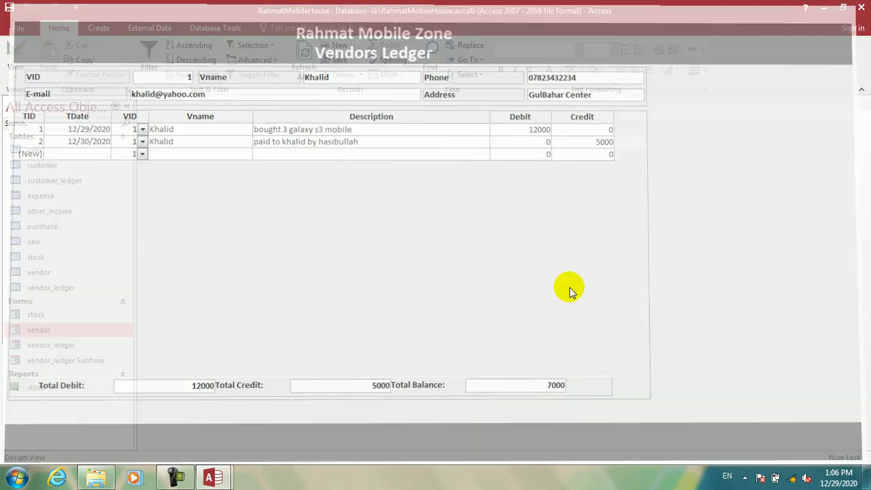
{"action": "left_click_drag", "start_coordinate": [864, 145], "coordinate": [857, 296]}
{"action": "left_click", "coordinate": [206, 68]}
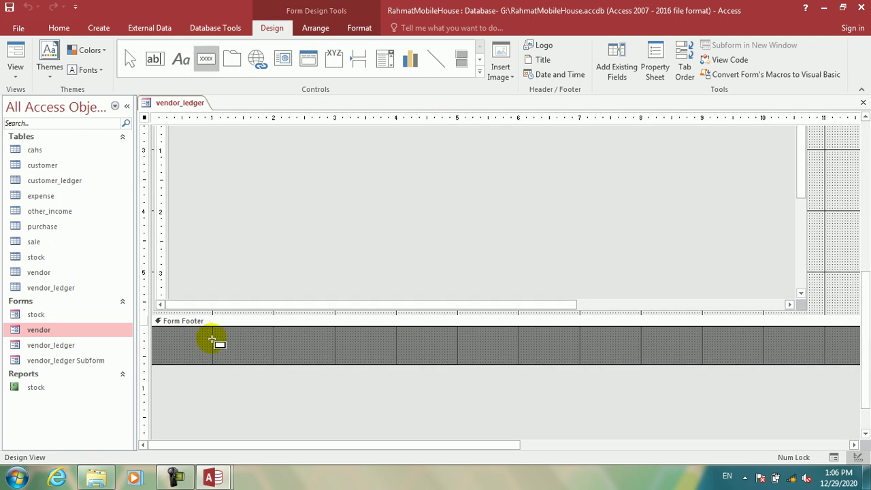
{"action": "left_click_drag", "start_coordinate": [155, 331], "coordinate": [226, 355]}
{"action": "left_click", "coordinate": [407, 272]}
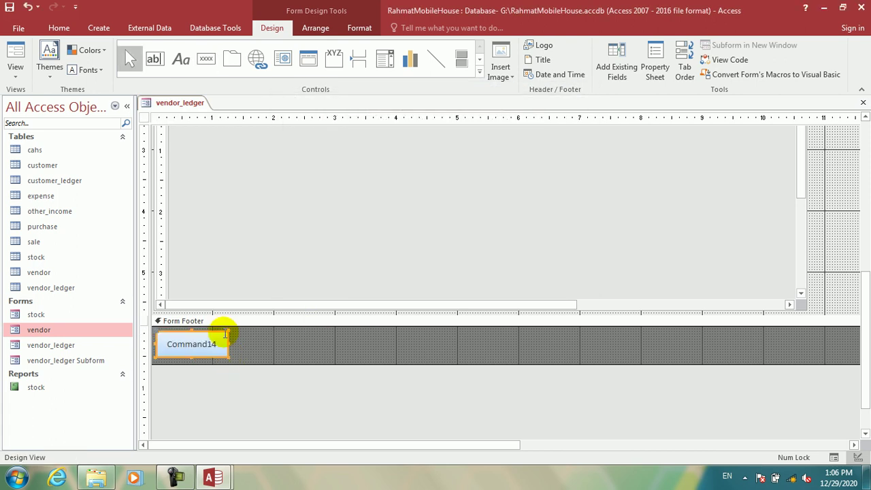
- Caption the new footer button "Next" and make it slightly smaller
{"action": "left_click", "coordinate": [211, 343]}
{"action": "type", "text": "Ne"}
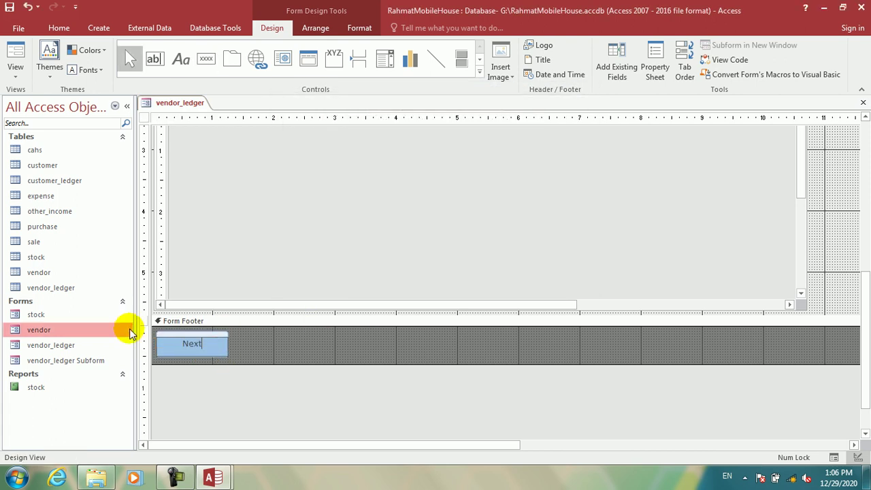
{"action": "type", "text": "xt"}
{"action": "left_click", "coordinate": [274, 343]}
{"action": "left_click", "coordinate": [225, 351]}
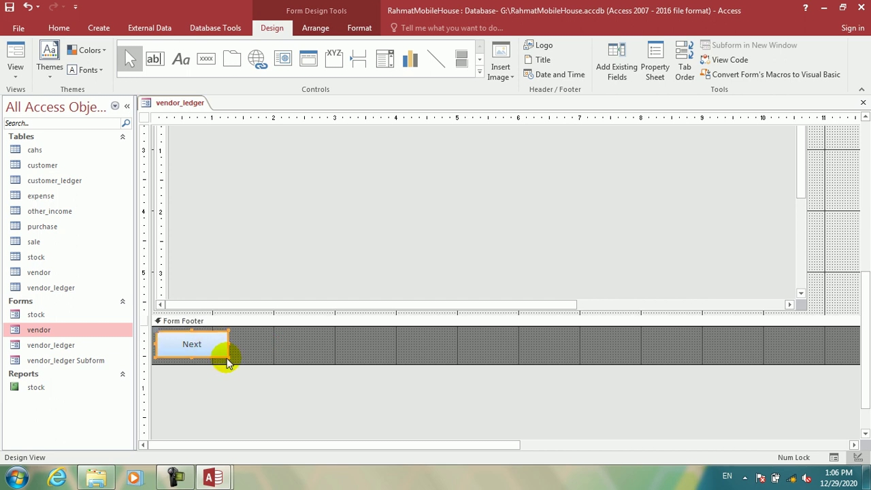
{"action": "mouse_move", "coordinate": [226, 355]}
{"action": "left_mouse_down"}
{"action": "mouse_move", "coordinate": [215, 347]}
{"action": "mouse_move", "coordinate": [216, 355]}
{"action": "left_mouse_up"}
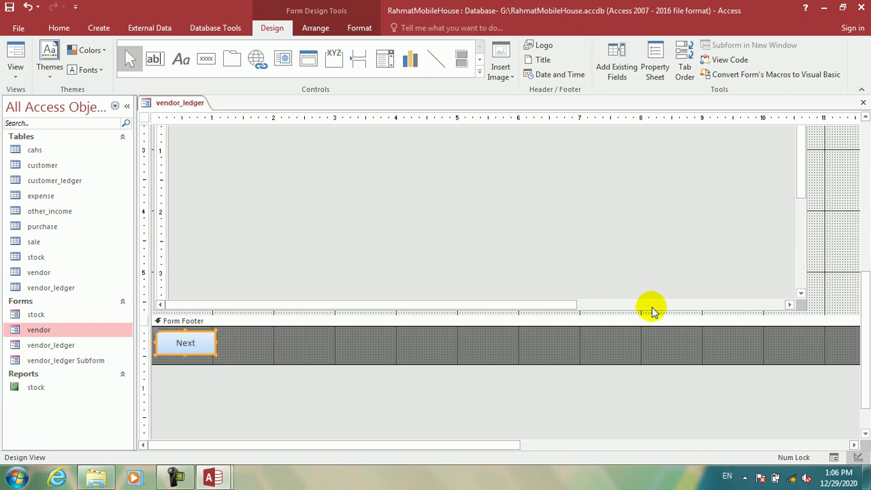
{"action": "scroll", "coordinate": [867, 328], "scroll_direction": "up", "scroll_amount": 5}
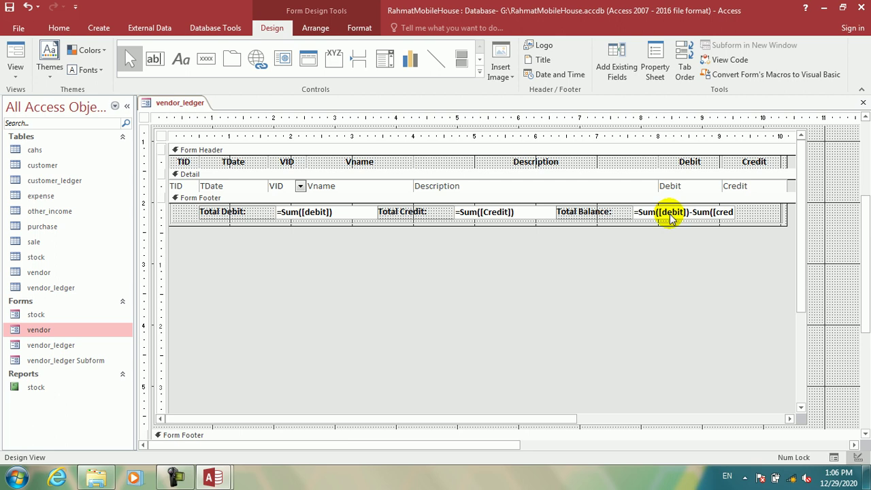
{"action": "scroll", "coordinate": [856, 288], "scroll_direction": "down", "scroll_amount": 5}
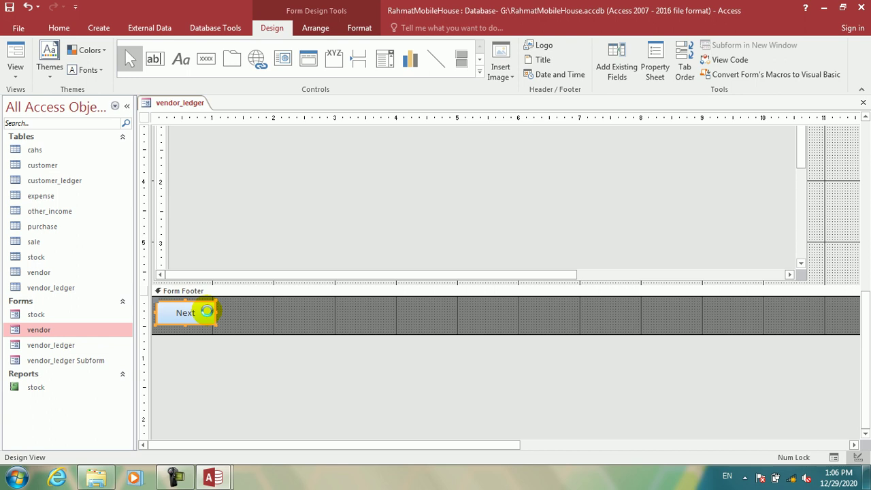
{"action": "key", "text": "ctrl+v"}
{"action": "left_click", "coordinate": [205, 316]}
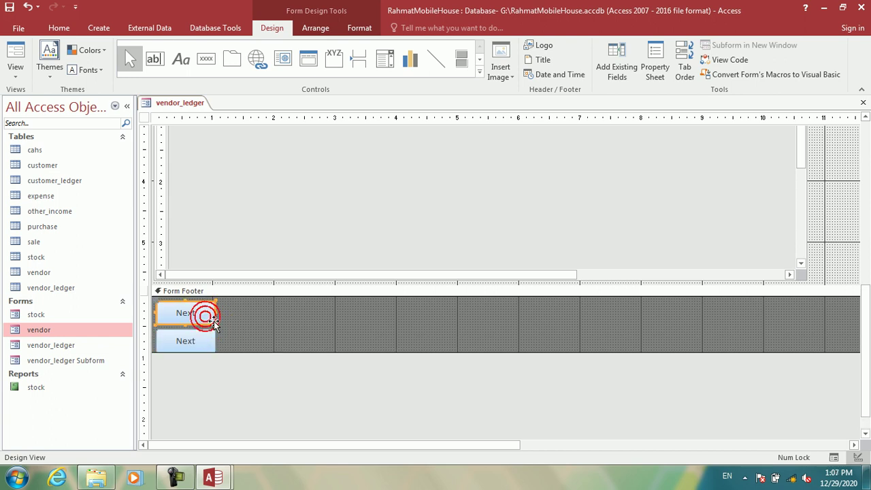
{"action": "left_click", "coordinate": [194, 340]}
{"action": "key", "text": "Delete"}
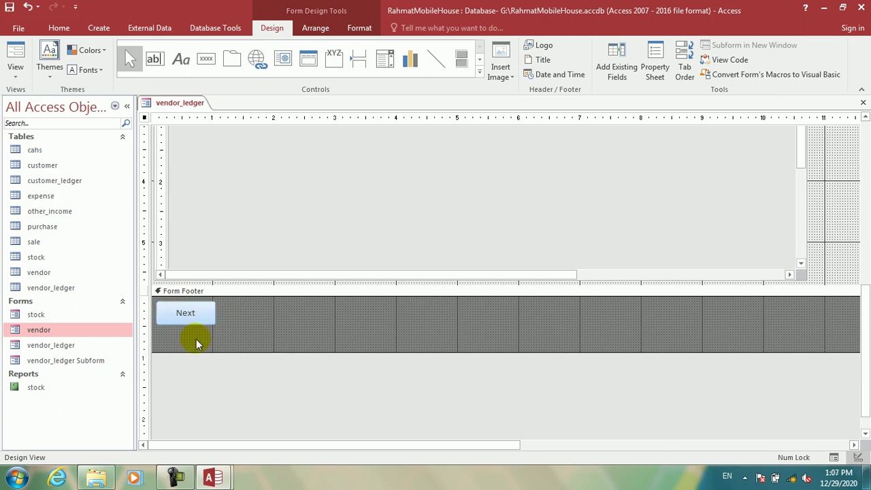
- Make the Next button narrower and shorter, and reduce the height of the main form footer
{"action": "left_click", "coordinate": [197, 319]}
{"action": "left_click_drag", "start_coordinate": [216, 324], "coordinate": [204, 315]}
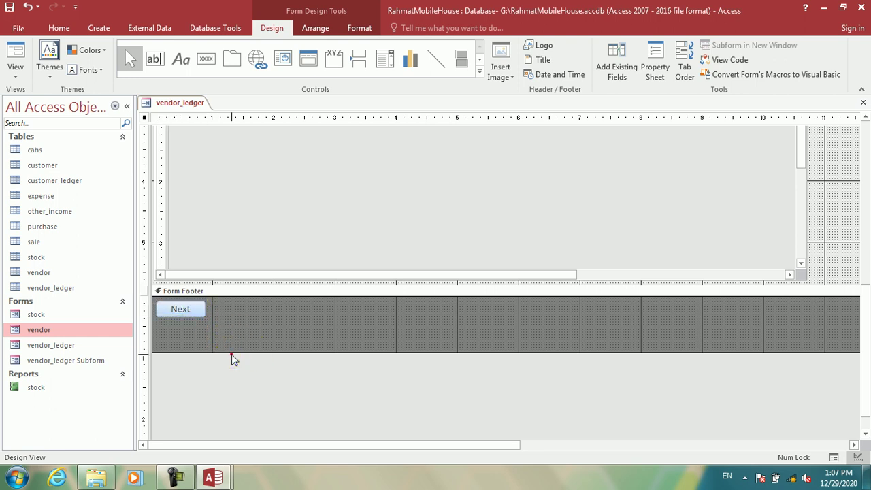
{"action": "left_click", "coordinate": [231, 351]}
{"action": "left_click_drag", "start_coordinate": [232, 351], "coordinate": [250, 304]}
- Place a copy of the Next button beside it and caption the copy "Previous"
{"action": "left_click", "coordinate": [194, 305]}
{"action": "key", "text": "ctrl+c"}
{"action": "key", "text": "ctrl+v"}
{"action": "left_click", "coordinate": [246, 307]}
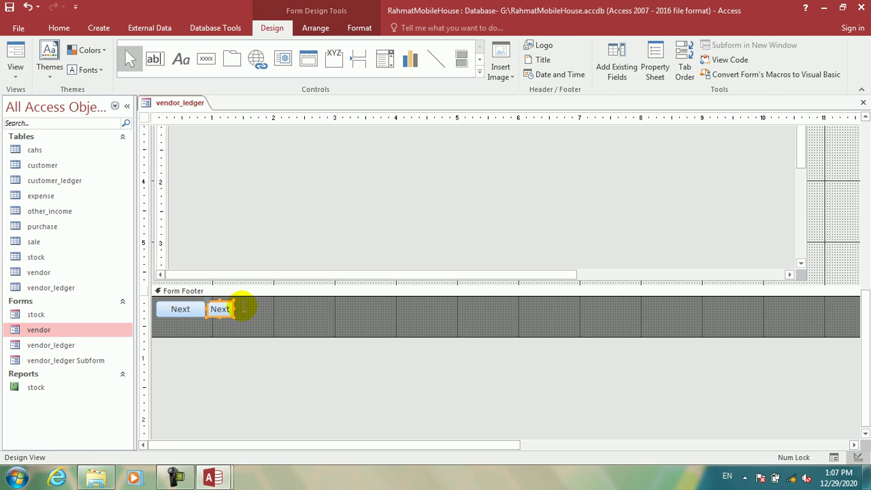
{"action": "double_click", "coordinate": [243, 308]}
{"action": "type", "text": "Previous"}
{"action": "left_click", "coordinate": [295, 317]}
- Place a copy of the Previous button beside it and caption the copy "First"
{"action": "left_click", "coordinate": [252, 311]}
{"action": "key", "text": "ctrl+c"}
{"action": "key", "text": "ctrl+v"}
{"action": "left_click_drag", "start_coordinate": [248, 325], "coordinate": [302, 310]}
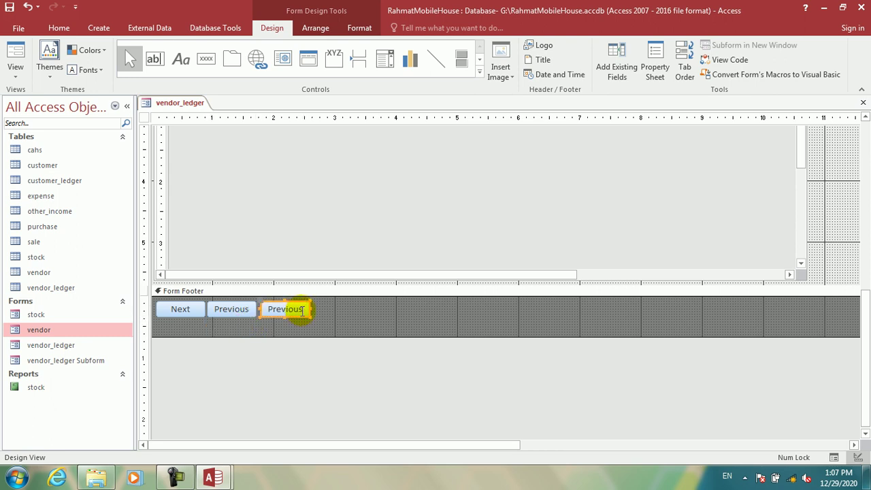
{"action": "double_click", "coordinate": [303, 309]}
{"action": "type", "text": "F"}
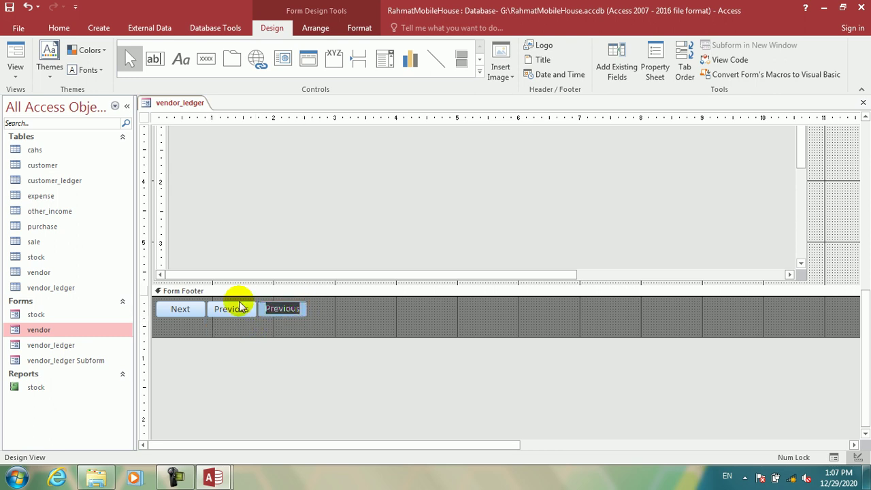
{"action": "type", "text": "irst"}
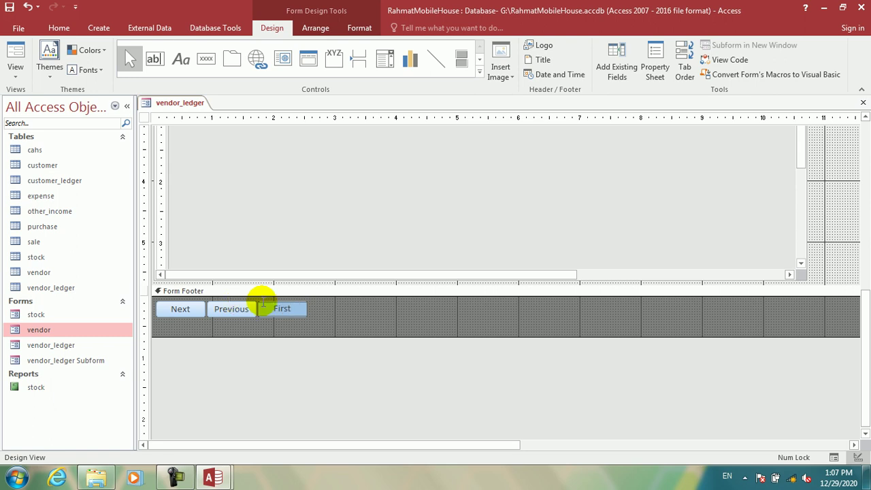
{"action": "left_click", "coordinate": [336, 314]}
- Place a copy of the First button beside it, caption it "Last", and shorten the form footer to fit the button row
{"action": "left_click", "coordinate": [300, 309]}
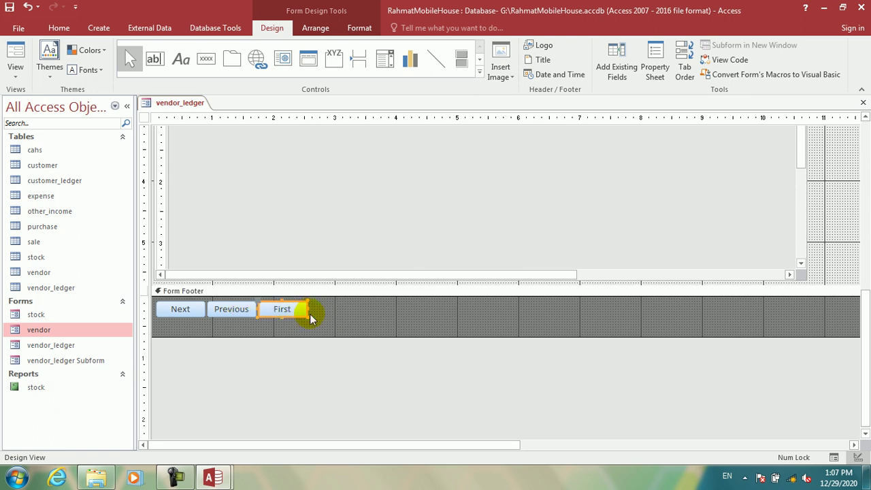
{"action": "key", "text": "ctrl+c"}
{"action": "key", "text": "ctrl+v"}
{"action": "left_click_drag", "start_coordinate": [300, 321], "coordinate": [352, 302]}
{"action": "left_click", "coordinate": [350, 308]}
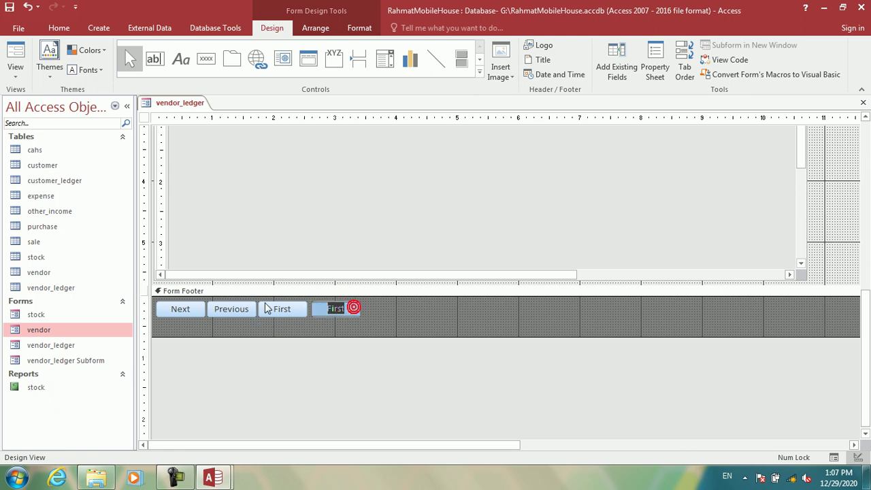
{"action": "type", "text": "Last"}
{"action": "left_click", "coordinate": [354, 333]}
{"action": "left_click", "coordinate": [341, 316]}
{"action": "left_click", "coordinate": [444, 302]}
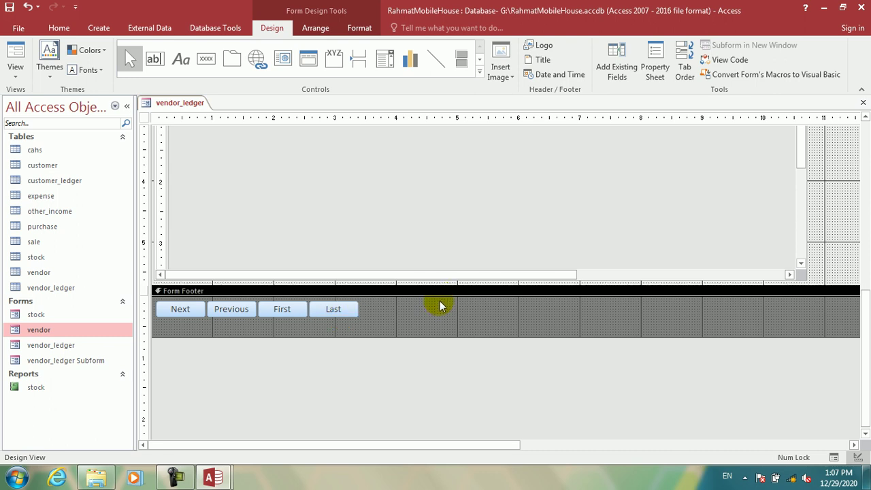
{"action": "left_click_drag", "start_coordinate": [378, 336], "coordinate": [373, 324]}
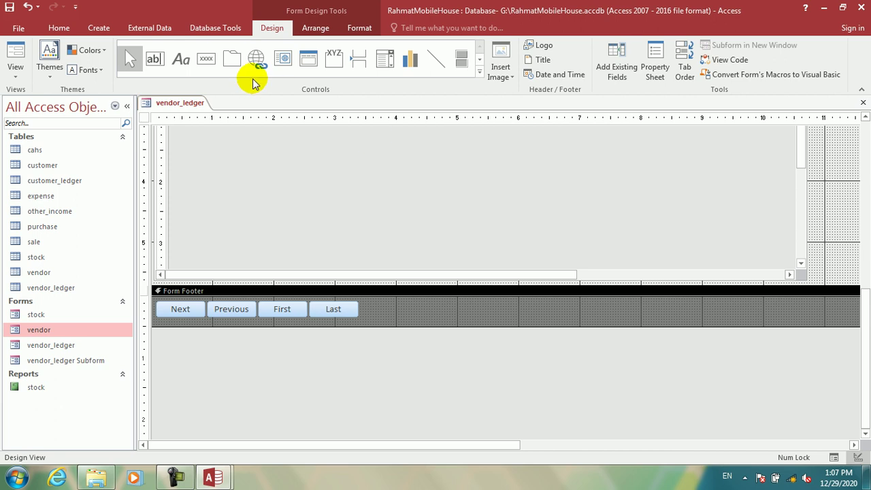
- Add a combo box to the form footer that finds a record by the Vname field, keeping the default label
{"action": "left_click", "coordinate": [385, 59]}
{"action": "left_click_drag", "start_coordinate": [374, 300], "coordinate": [487, 315]}
{"action": "left_click", "coordinate": [378, 195]}
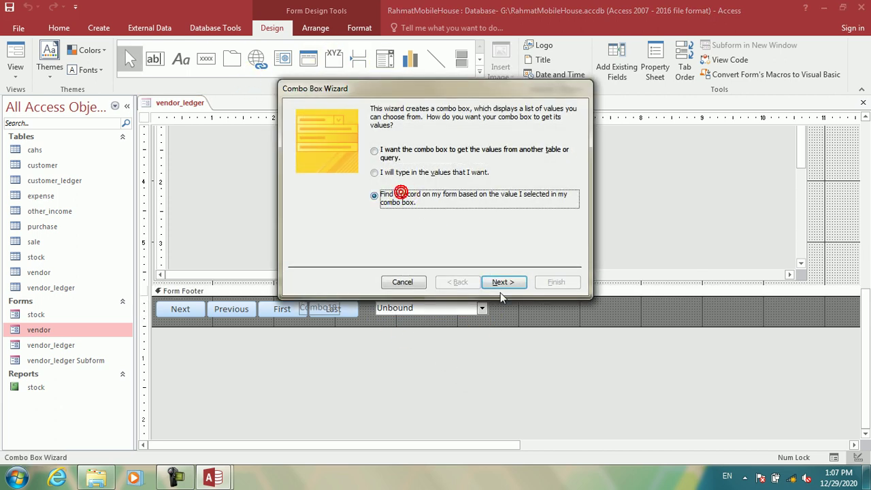
{"action": "left_click", "coordinate": [501, 281]}
{"action": "left_click", "coordinate": [301, 204]}
{"action": "left_click", "coordinate": [413, 199]}
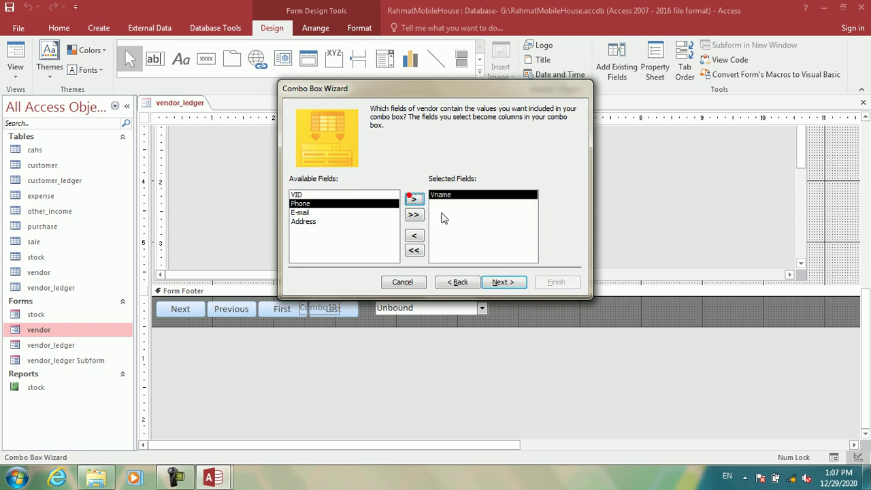
{"action": "left_click", "coordinate": [492, 282]}
{"action": "left_click", "coordinate": [497, 281]}
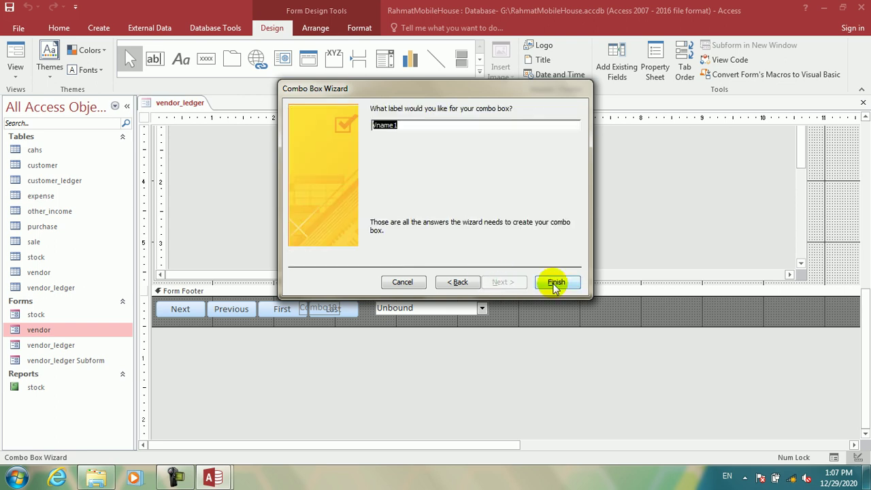
{"action": "left_click", "coordinate": [553, 282]}
- Move the new combo box and its label sideways until the label clears the Last button
{"action": "key", "text": "Right"}
{"action": "key", "text": "Right"}
{"action": "key", "text": "Right"}
{"action": "key", "text": "Right"}
{"action": "key", "text": "Right"}
{"action": "key", "text": "Right"}
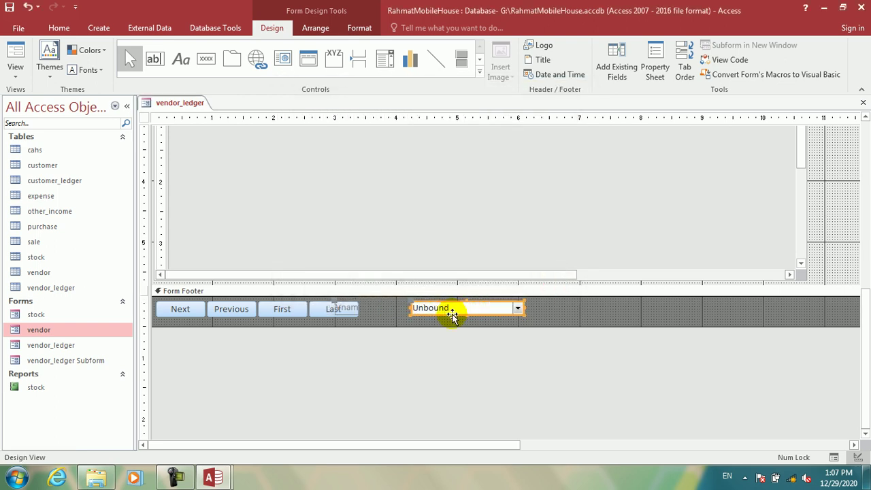
{"action": "key", "text": "Right"}
{"action": "key", "text": "Right"}
{"action": "key", "text": "Right"}
{"action": "key", "text": "Right"}
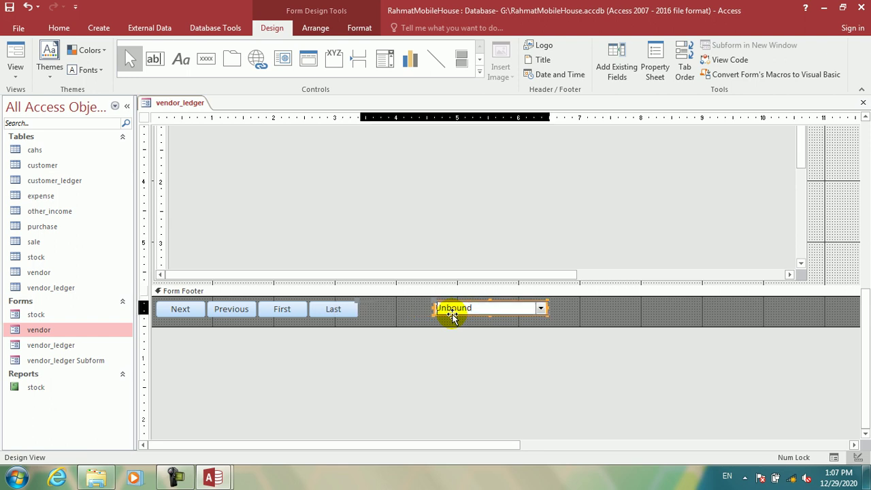
- Widen the combo box's label up to the combo box and caption it "Search By Name"
{"action": "left_click", "coordinate": [384, 308]}
{"action": "left_click_drag", "start_coordinate": [407, 306], "coordinate": [439, 306]}
{"action": "left_click", "coordinate": [425, 306]}
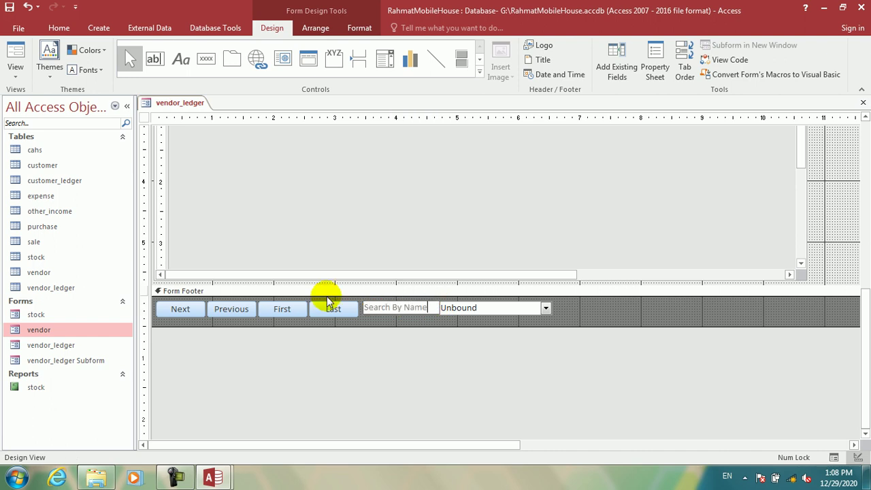
{"action": "type", "text": "Search By Name"}
{"action": "left_click", "coordinate": [463, 343]}
- Set the font colour of the search label and combo box to white, and make the label bold
{"action": "left_click_drag", "start_coordinate": [569, 314], "coordinate": [393, 300]}
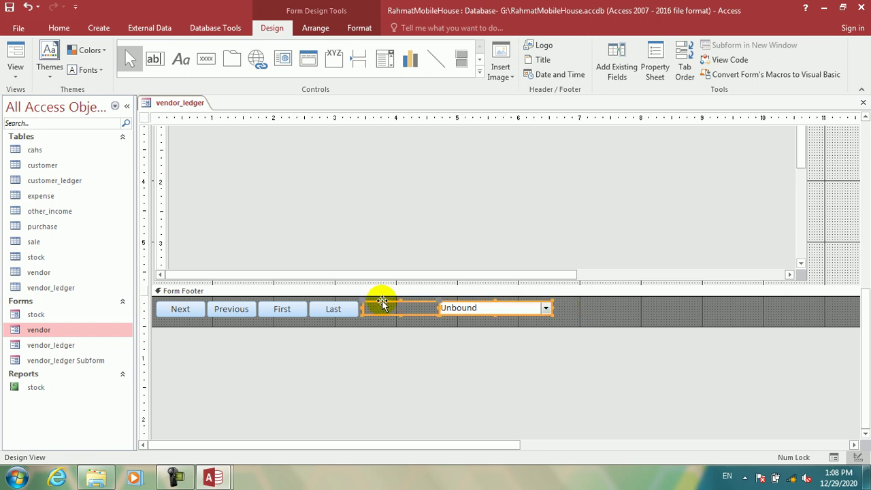
{"action": "left_click", "coordinate": [359, 27]}
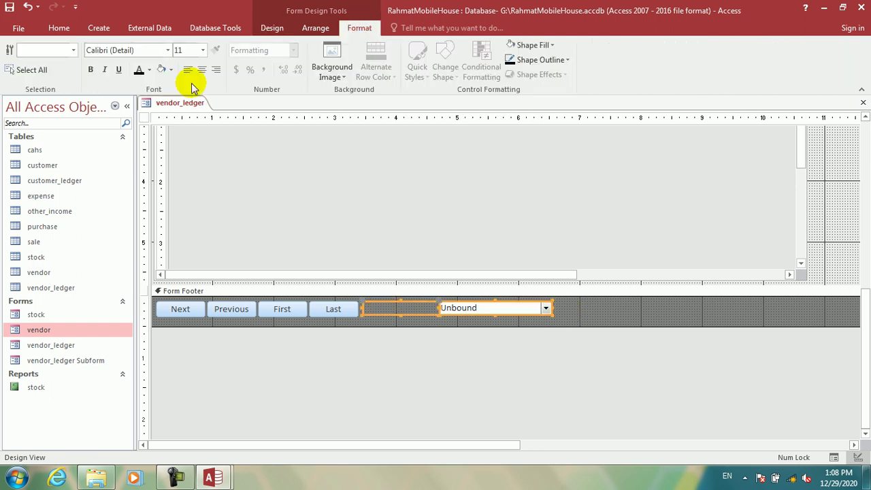
{"action": "left_click", "coordinate": [149, 69]}
{"action": "left_click", "coordinate": [139, 113]}
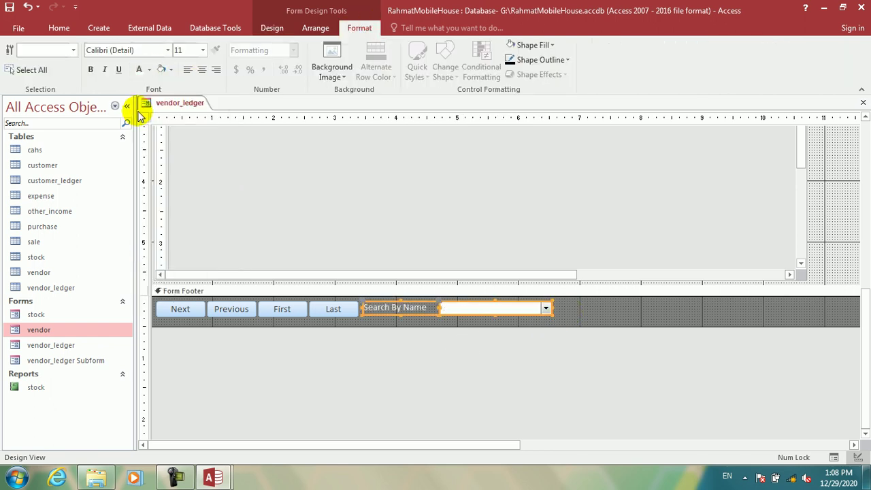
{"action": "left_click", "coordinate": [394, 313]}
{"action": "left_click", "coordinate": [395, 309]}
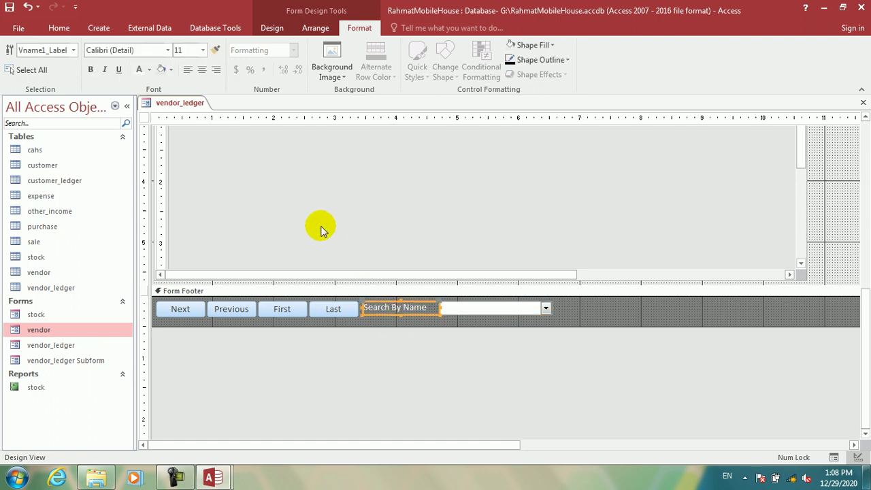
{"action": "left_click", "coordinate": [91, 71]}
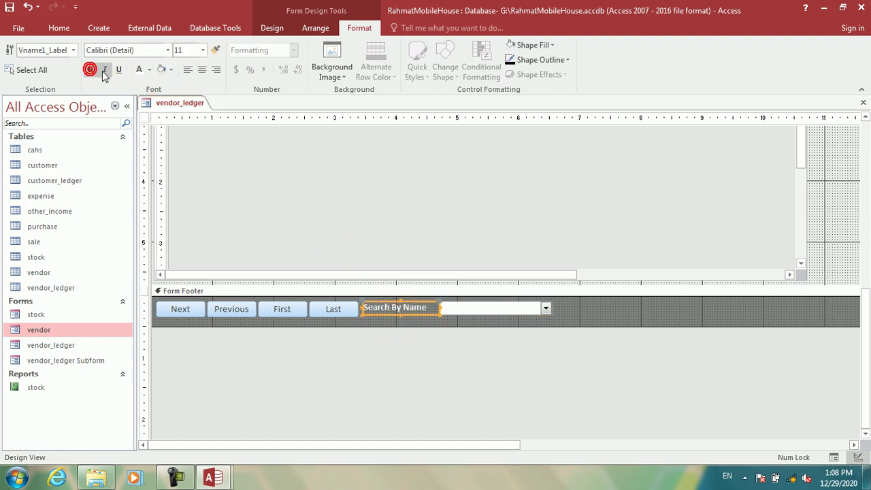
- Set the search combo box's font colour to black and shift it and its label slightly down in the footer
{"action": "left_click", "coordinate": [446, 307]}
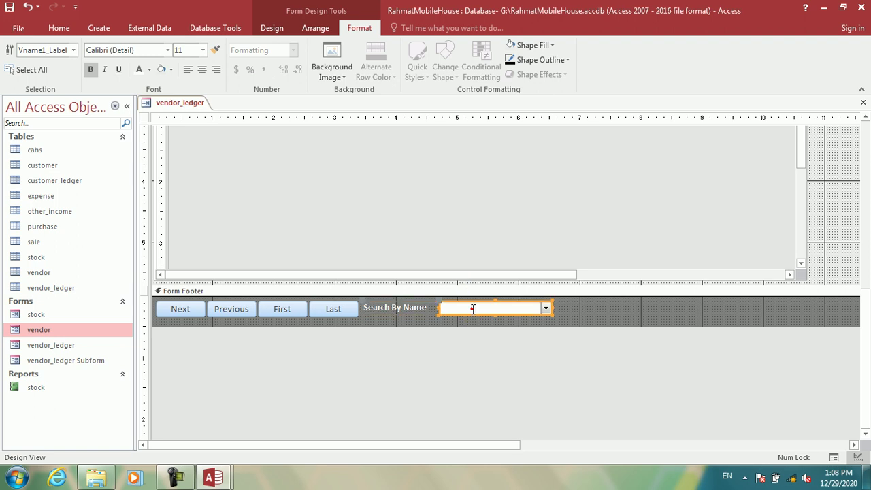
{"action": "left_click", "coordinate": [150, 70]}
{"action": "left_click", "coordinate": [142, 86]}
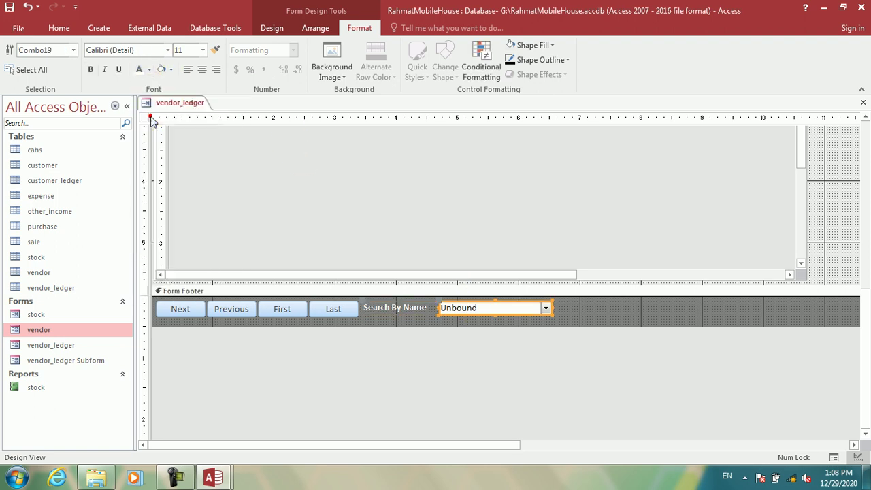
{"action": "left_click", "coordinate": [610, 313]}
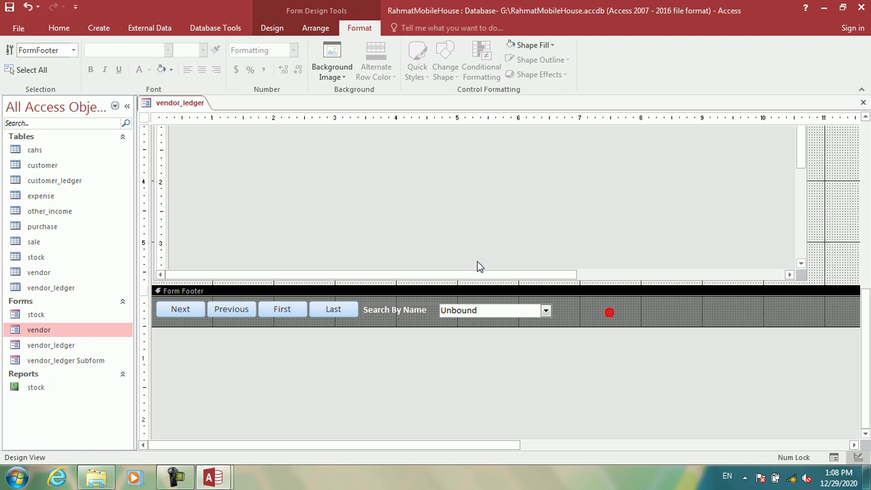
- Draw a rectangle around the footer buttons and search box across the footer's width, and extend its edge to the form's left side
{"action": "left_click", "coordinate": [271, 28]}
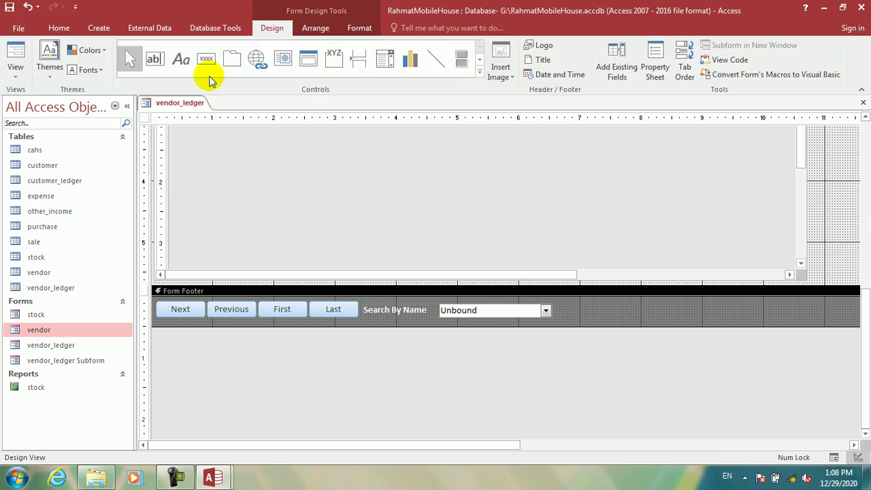
{"action": "left_click", "coordinate": [480, 70]}
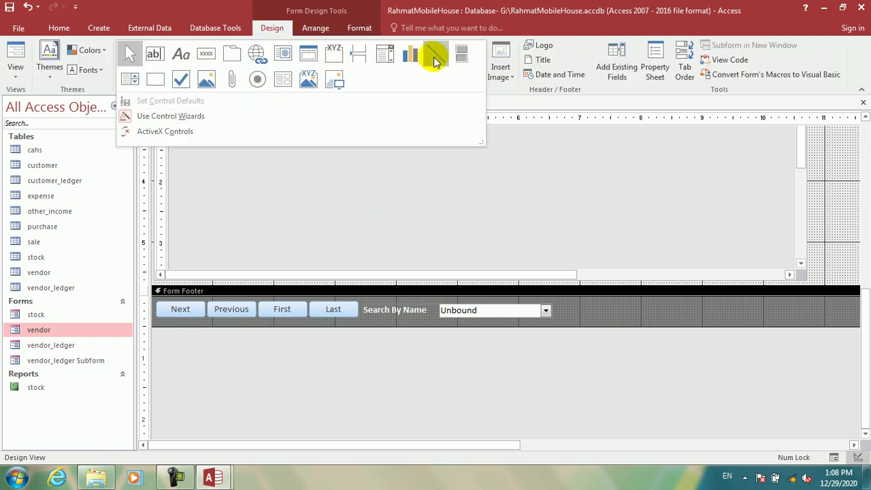
{"action": "left_click", "coordinate": [159, 79]}
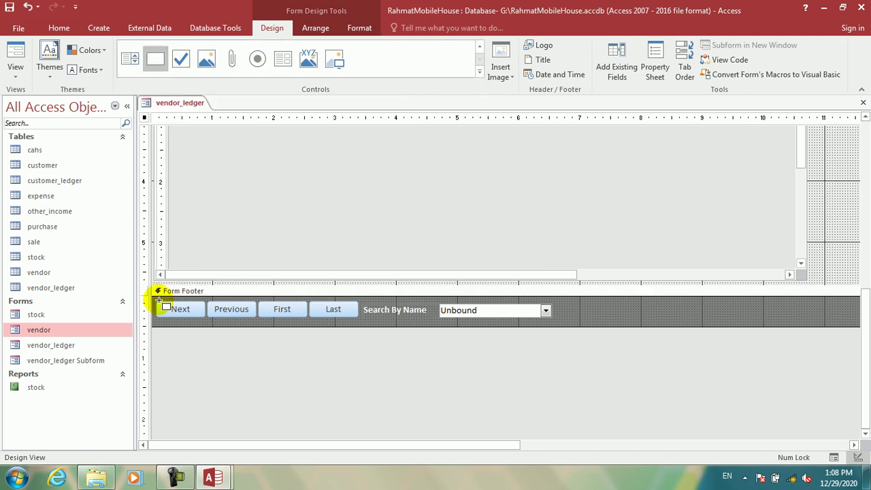
{"action": "left_click_drag", "start_coordinate": [156, 298], "coordinate": [860, 325]}
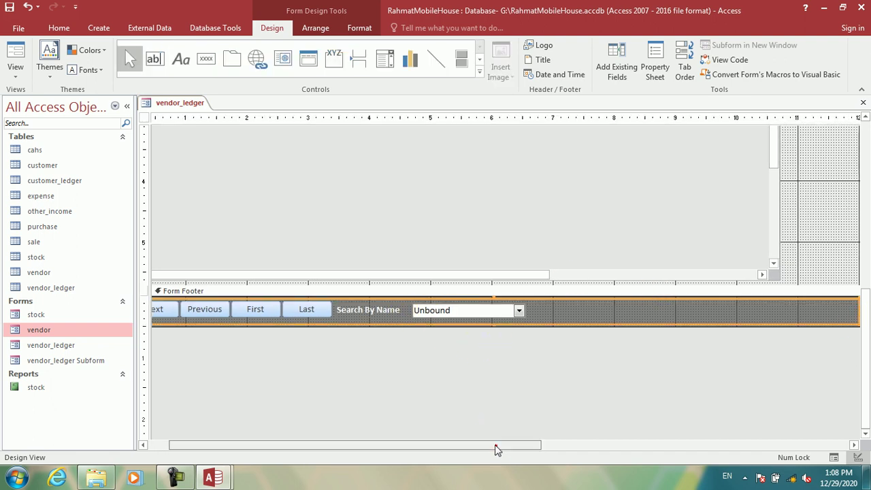
{"action": "left_click_drag", "start_coordinate": [496, 447], "coordinate": [288, 424]}
{"action": "left_click_drag", "start_coordinate": [156, 312], "coordinate": [145, 307]}
- Check the vendor ledger form's footer in Form View, and return to Design View
{"action": "left_click", "coordinate": [15, 58]}
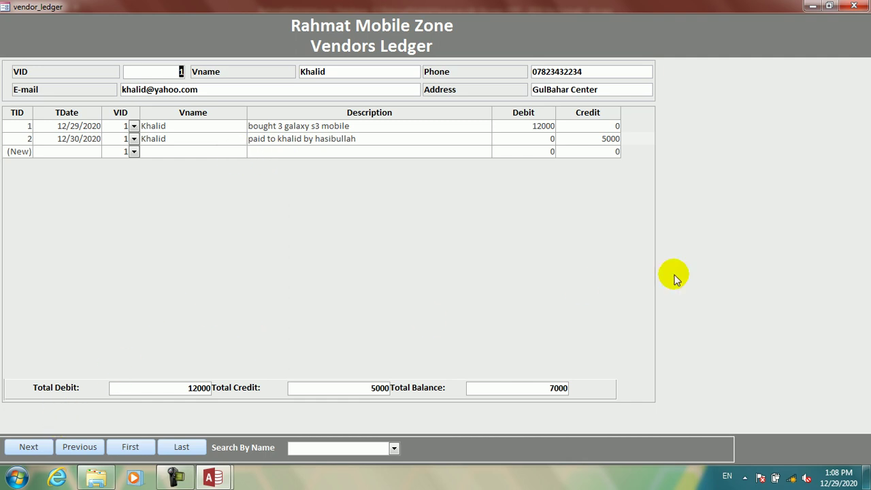
{"action": "right_click", "coordinate": [702, 203]}
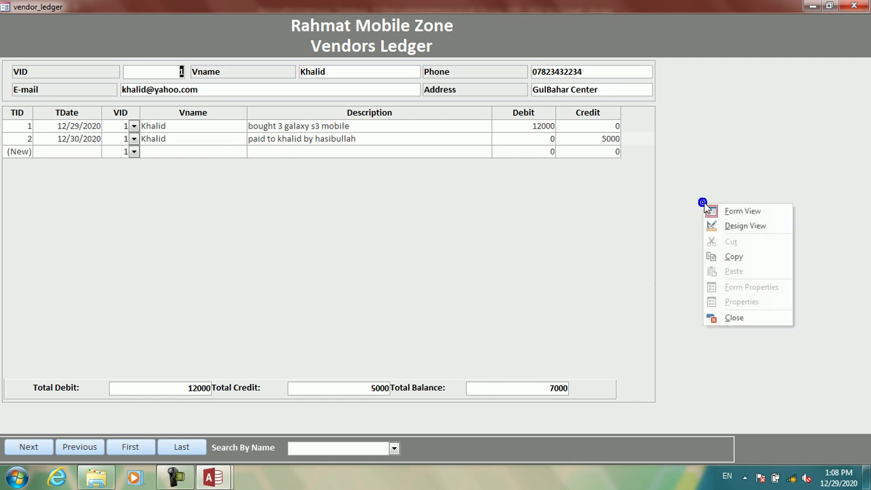
{"action": "left_click", "coordinate": [748, 228]}
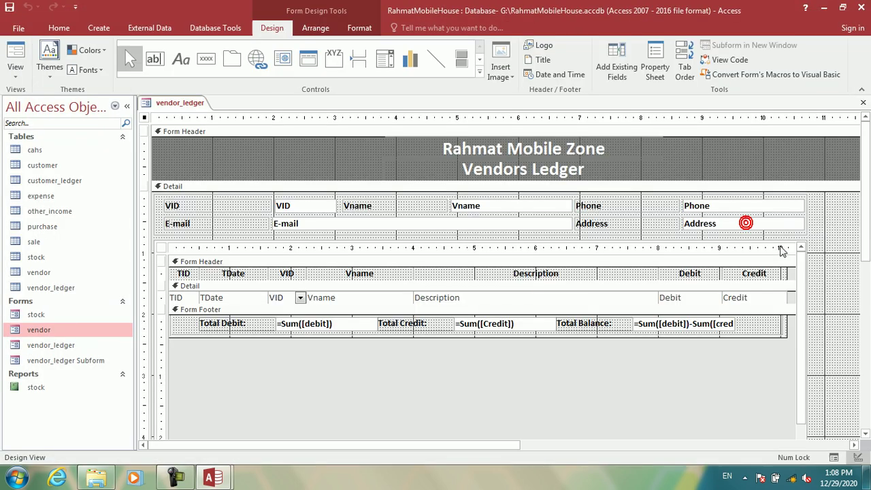
- Create a Code Builder click event for the Next button that runs DoCmd.GoToRecord , , acNext, and return to the form design
{"action": "left_click_drag", "start_coordinate": [861, 197], "coordinate": [863, 381]}
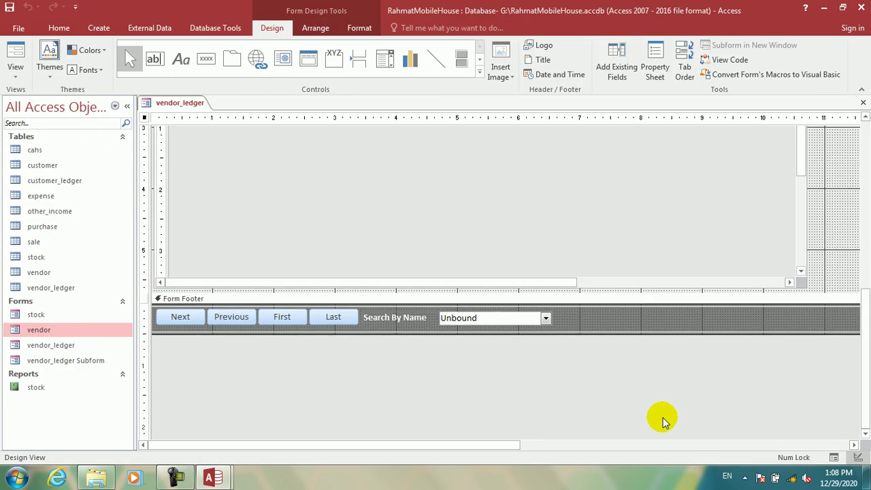
{"action": "right_click", "coordinate": [180, 309]}
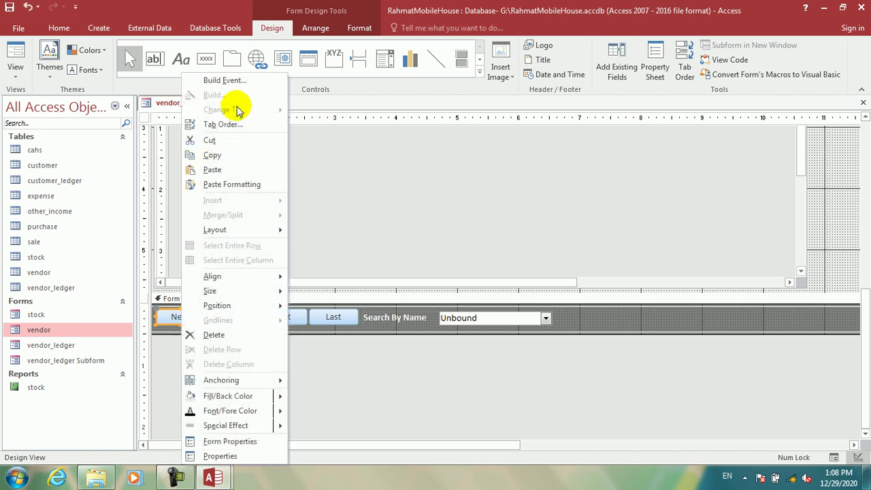
{"action": "left_click", "coordinate": [226, 81]}
{"action": "left_click", "coordinate": [424, 215]}
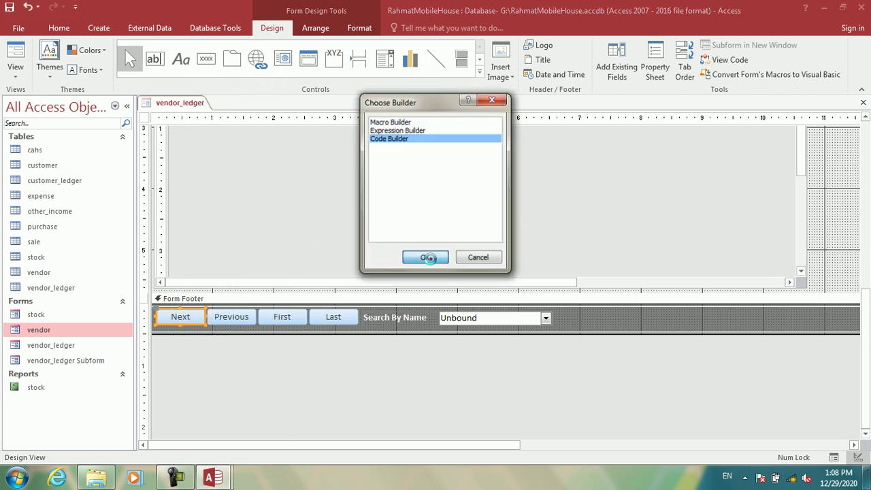
{"action": "left_click", "coordinate": [424, 257]}
{"action": "type", "text": "docmd.go"}
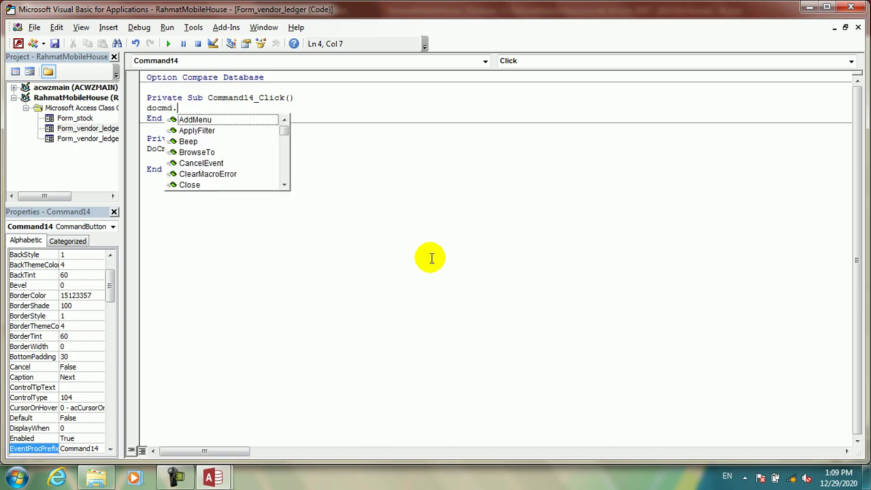
{"action": "key", "text": "Down"}
{"action": "key", "text": "Down"}
{"action": "type", "text": ",,"}
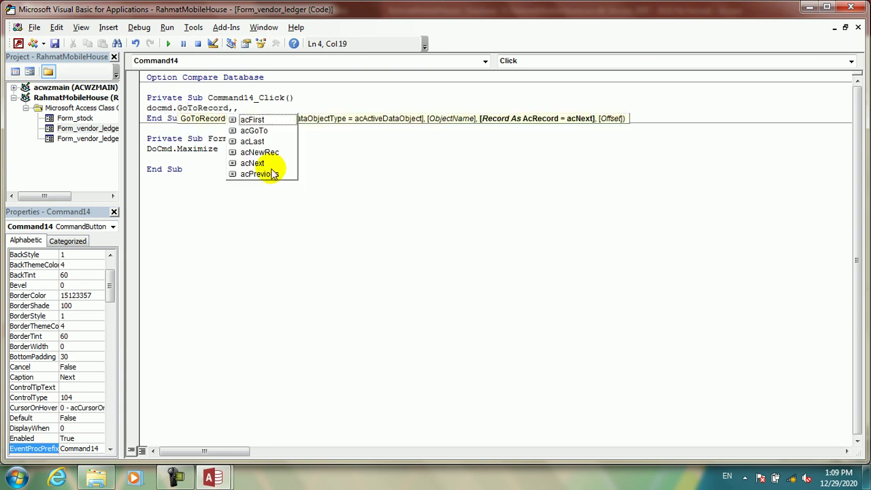
{"action": "double_click", "coordinate": [255, 163]}
{"action": "left_click", "coordinate": [437, 215]}
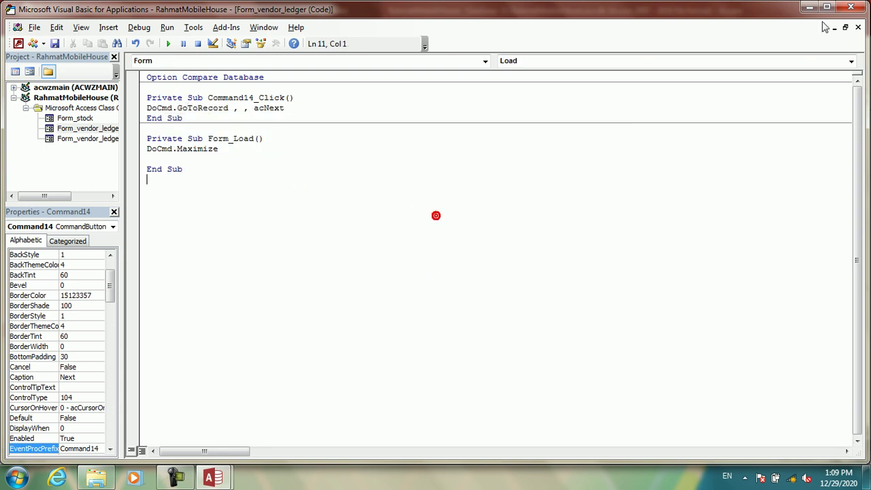
{"action": "left_click", "coordinate": [809, 7]}
- Create a Code Builder click event for the Previous button that runs DoCmd.GoToRecord , , acPrevious, and return to the form design
{"action": "left_click", "coordinate": [226, 315]}
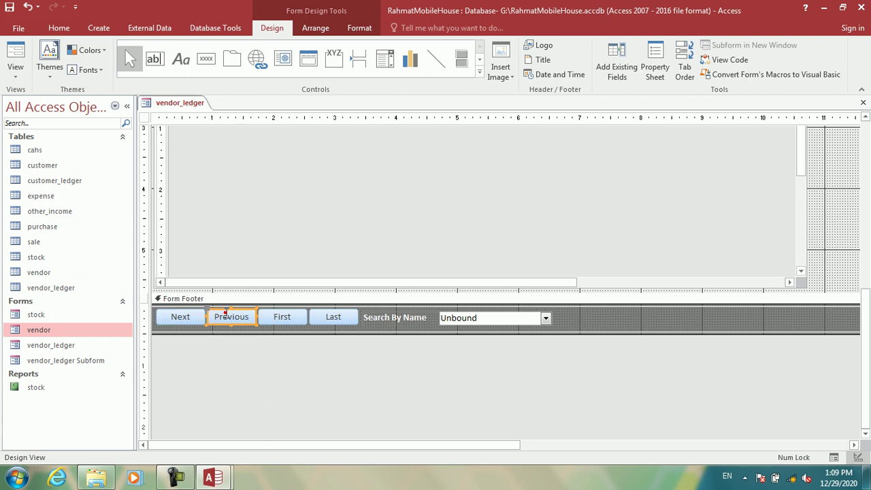
{"action": "right_click", "coordinate": [224, 315]}
{"action": "left_click", "coordinate": [279, 79]}
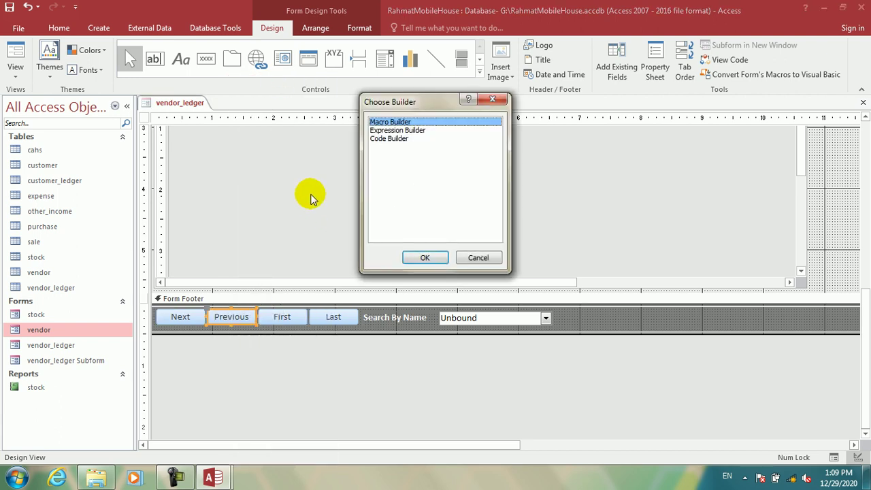
{"action": "left_click", "coordinate": [433, 184]}
{"action": "left_click", "coordinate": [424, 254]}
{"action": "type", "text": "docmd.go"}
{"action": "key", "text": "Down"}
{"action": "key", "text": "Down"}
{"action": "type", "text": ",,"}
{"action": "double_click", "coordinate": [272, 214]}
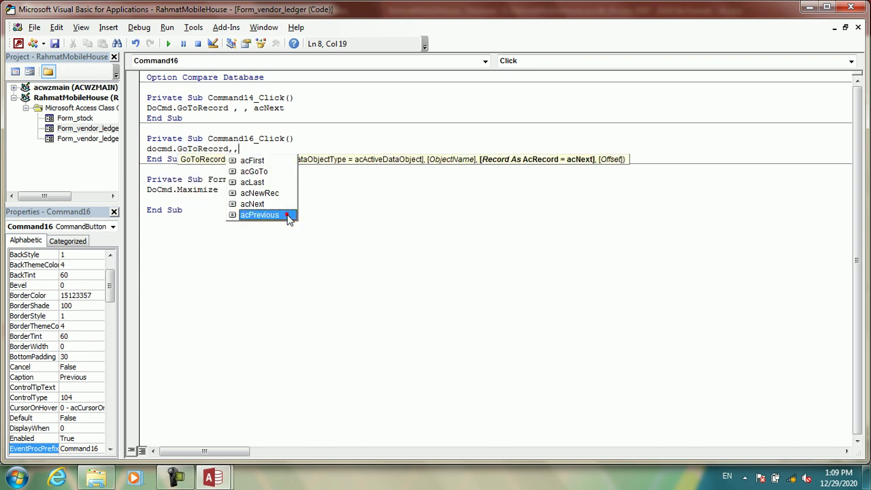
{"action": "left_click", "coordinate": [548, 180]}
{"action": "left_click", "coordinate": [808, 8]}
{"action": "left_click", "coordinate": [279, 317]}
{"action": "left_click", "coordinate": [284, 319]}
{"action": "right_click", "coordinate": [285, 318]}
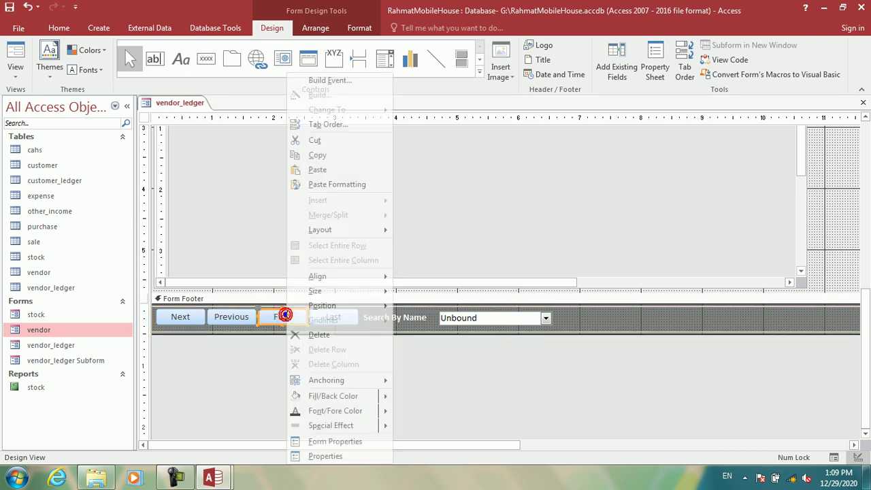
{"action": "left_click", "coordinate": [336, 79]}
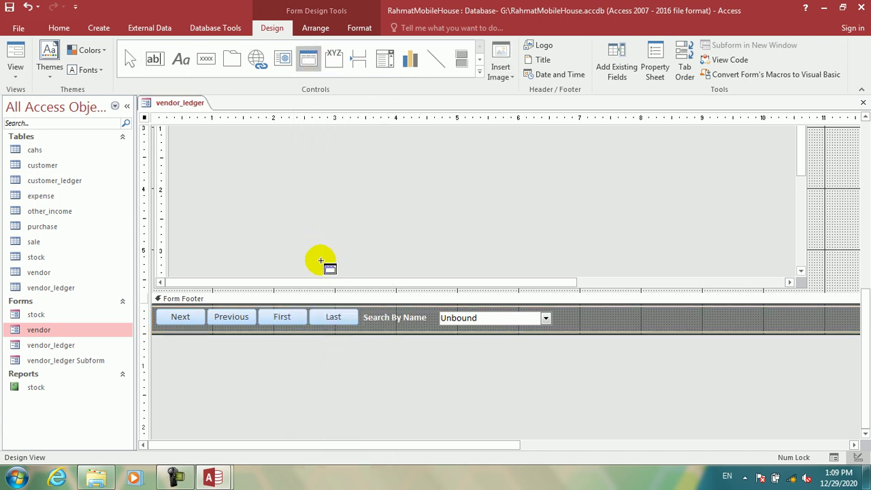
{"action": "left_click", "coordinate": [130, 58]}
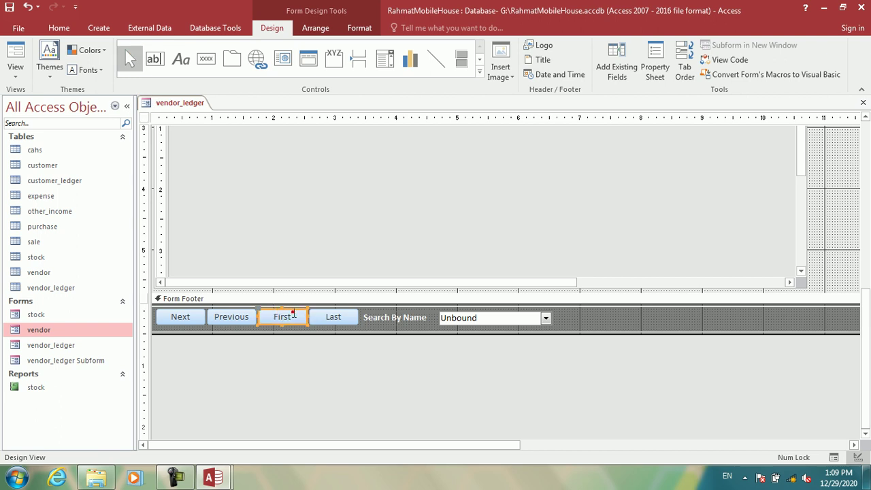
- Create a Code Builder click event for the First button that runs DoCmd.GoToRecord , , acFirst
{"action": "right_click", "coordinate": [291, 316]}
{"action": "left_click", "coordinate": [333, 80]}
{"action": "left_click", "coordinate": [392, 140]}
{"action": "left_click", "coordinate": [428, 255]}
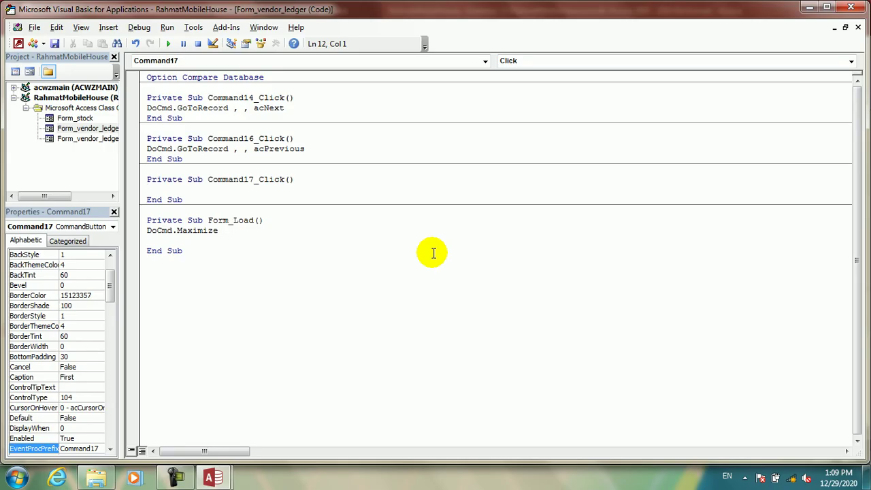
{"action": "type", "text": "docmd.go"}
{"action": "key", "text": "Down"}
{"action": "key", "text": "Down"}
{"action": "type", "text": ",,"}
{"action": "left_click", "coordinate": [252, 211]}
{"action": "left_click", "coordinate": [252, 201]}
{"action": "double_click", "coordinate": [251, 201]}
{"action": "left_click", "coordinate": [361, 249]}
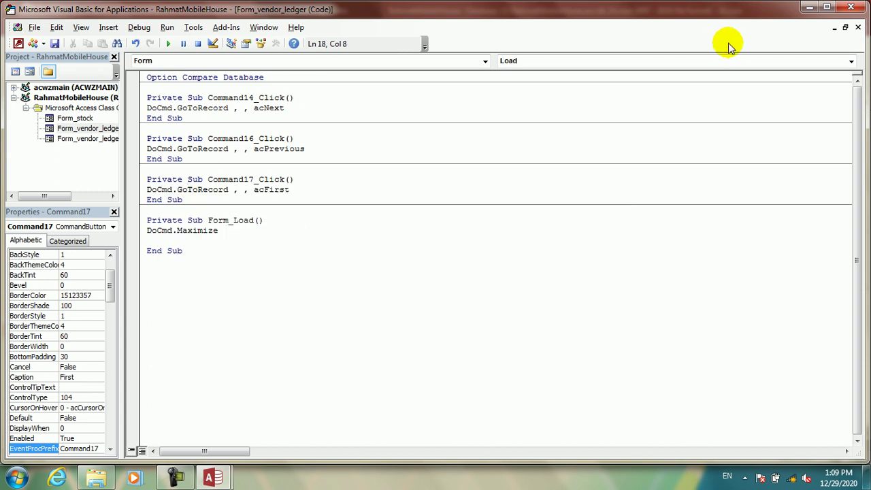
- Create a Code Builder click event for the Last button that runs DoCmd.GoToRecord , , acLast, and return to the form design
{"action": "left_click", "coordinate": [809, 7]}
{"action": "right_click", "coordinate": [338, 313]}
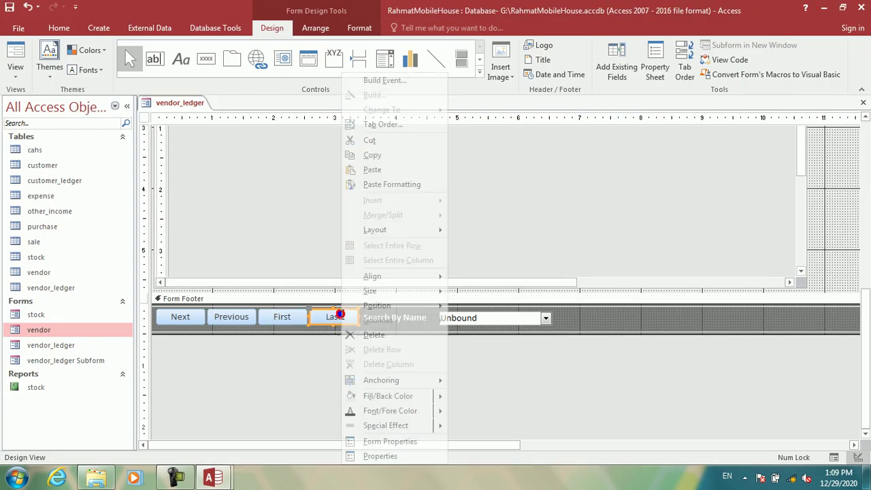
{"action": "left_click", "coordinate": [412, 80]}
{"action": "left_click", "coordinate": [469, 202]}
{"action": "left_click", "coordinate": [430, 258]}
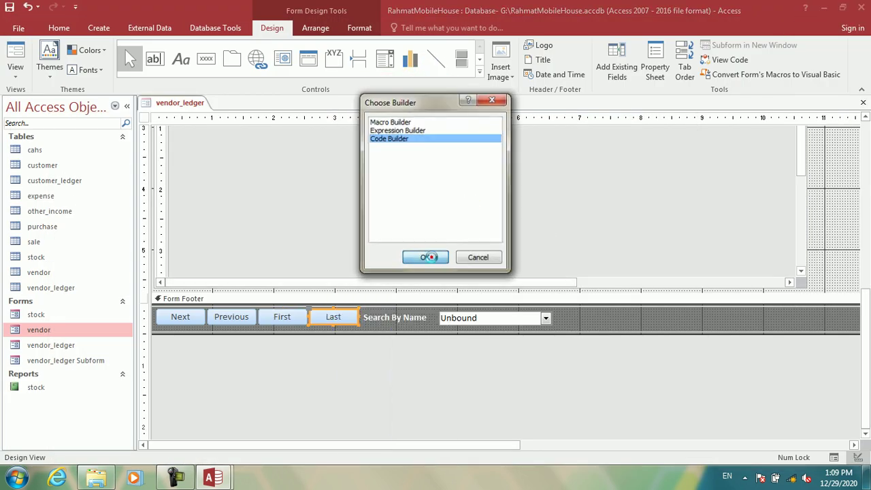
{"action": "type", "text": "docmd"}
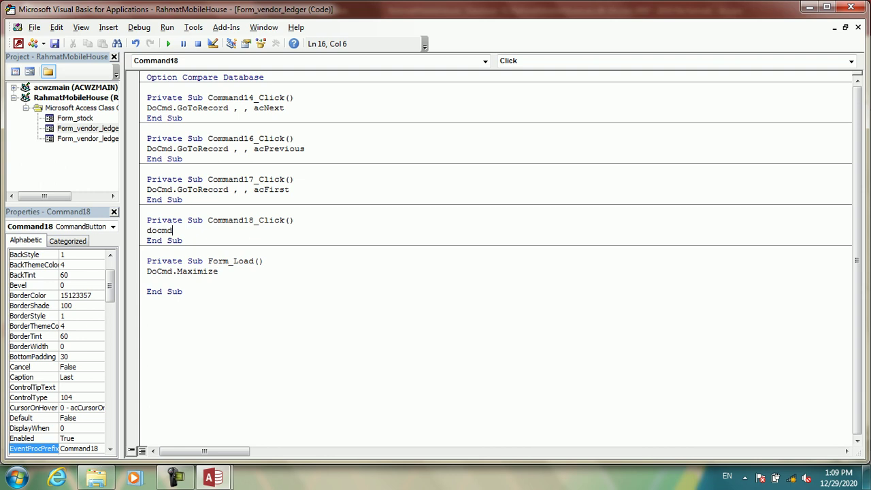
{"action": "type", "text": ".GoToRecord,,"}
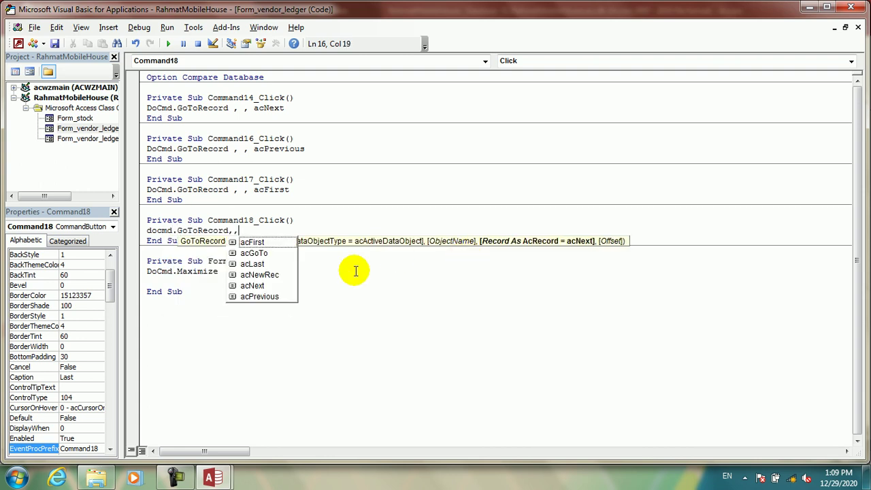
{"action": "left_click", "coordinate": [265, 265]}
{"action": "double_click", "coordinate": [265, 265]}
{"action": "left_click", "coordinate": [317, 317]}
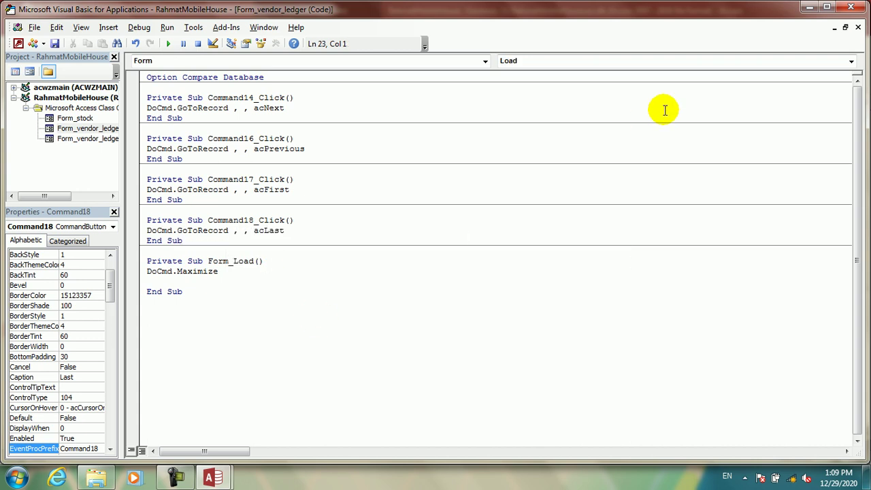
{"action": "left_click", "coordinate": [816, 7]}
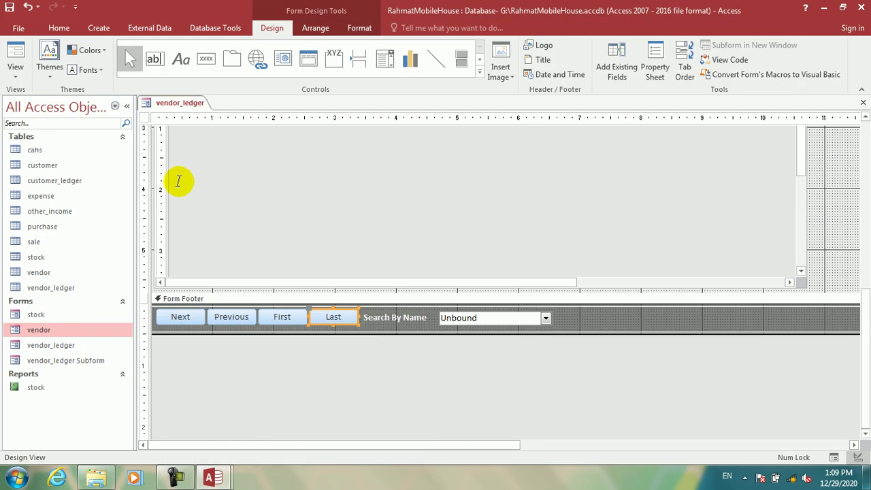
- Display the vendor ledger in Form View and find the vendor with VID 2 using Search By Name
{"action": "left_click", "coordinate": [16, 52]}
{"action": "left_click", "coordinate": [301, 249]}
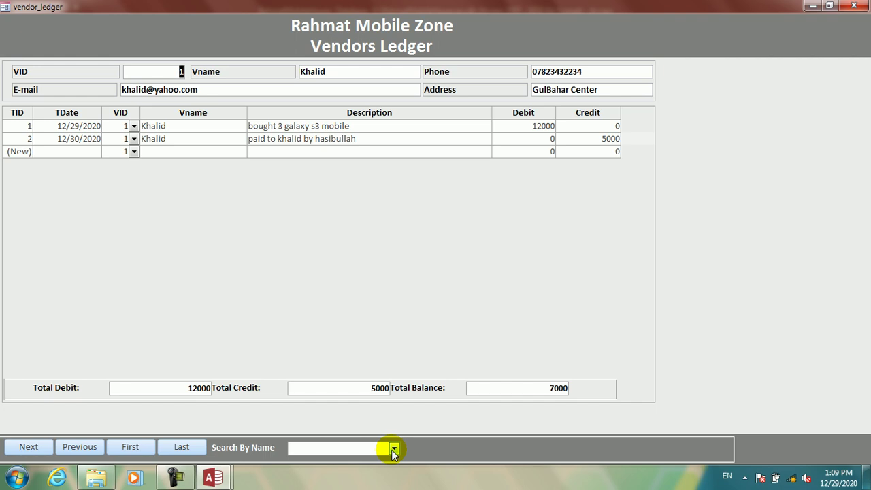
{"action": "left_click", "coordinate": [393, 449]}
{"action": "left_click", "coordinate": [360, 434]}
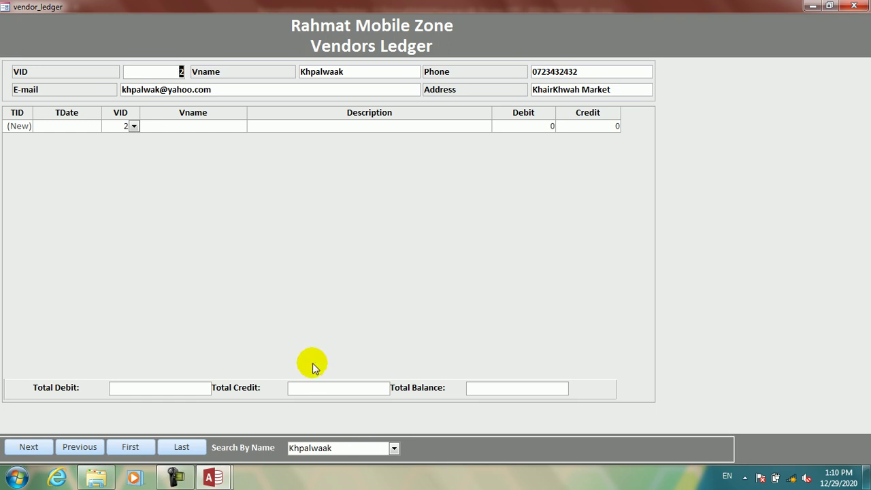
- Start a new ledger transaction dated 1/1/2020 for vendor ID 2
{"action": "left_click", "coordinate": [66, 126]}
{"action": "type", "text": "1/1/2020"}
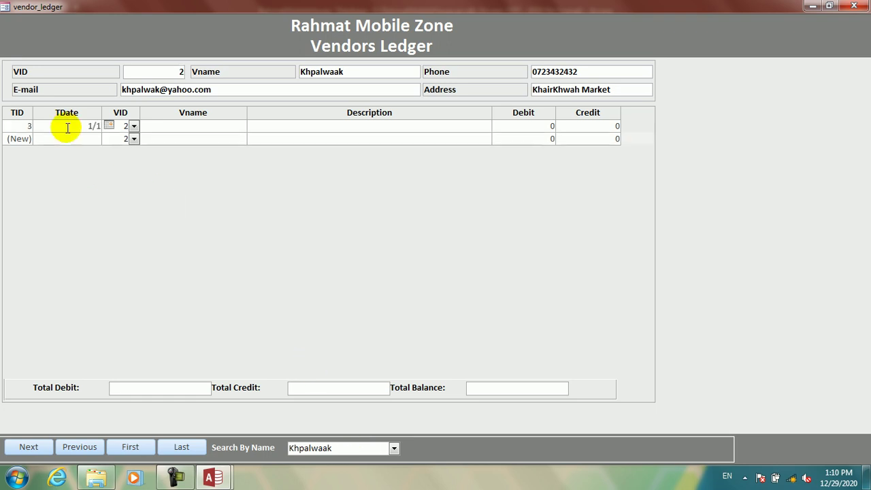
{"action": "key", "text": "Tab"}
{"action": "left_click", "coordinate": [134, 127]}
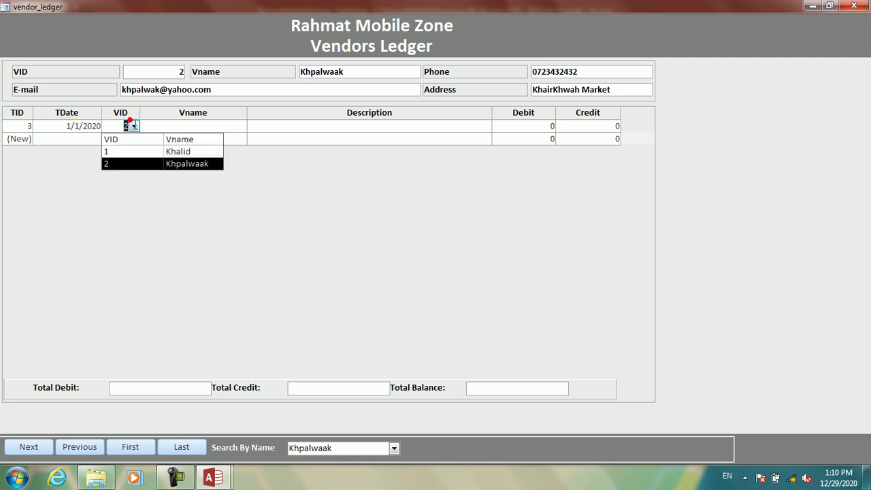
{"action": "left_click", "coordinate": [155, 166]}
- Describe the transaction as "2 A21 Mobiles 100 Charger and 100 Cable" with a debit of 65000, and complete the row
{"action": "left_click", "coordinate": [267, 125]}
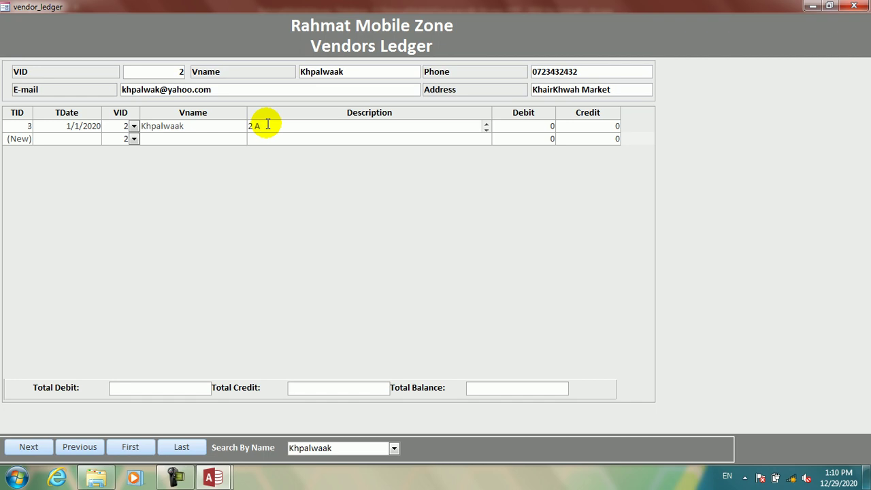
{"action": "type", "text": "Mo"}
{"action": "type", "text": "biles 100 Charger and"}
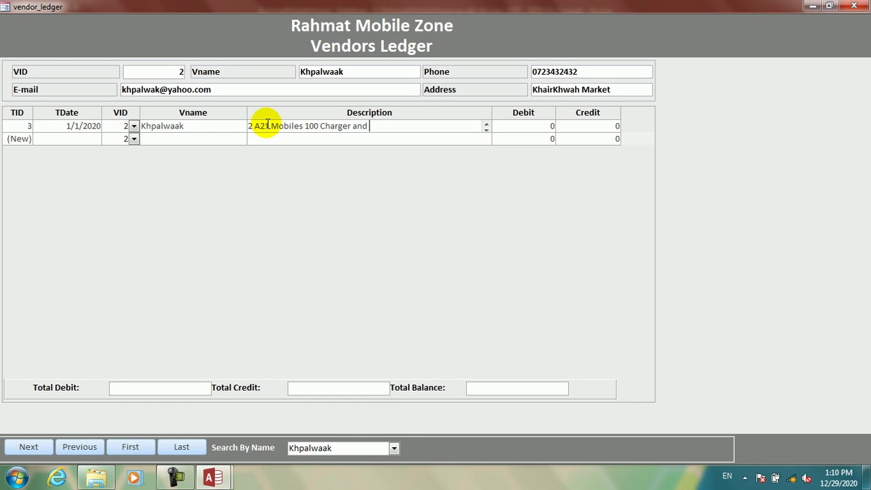
{"action": "type", "text": " 100 Cable"}
{"action": "key", "text": "Tab"}
{"action": "type", "text": "65000"}
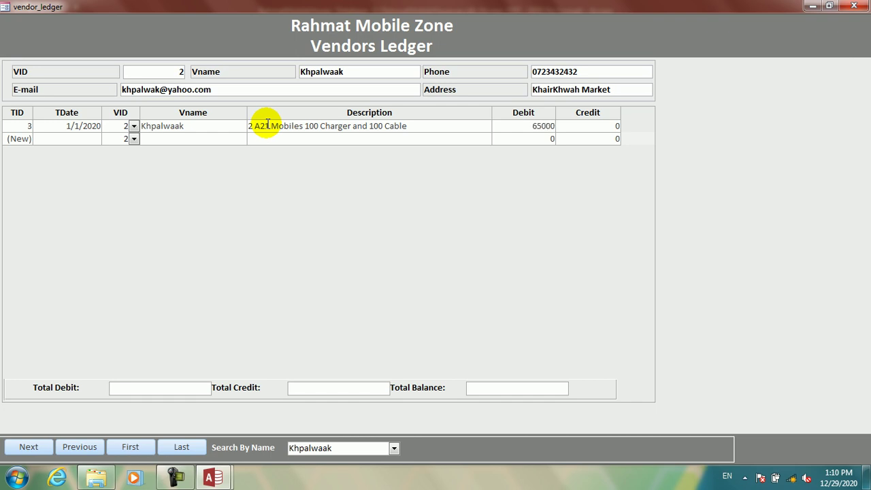
{"action": "key", "text": "Tab"}
{"action": "key", "text": "Tab"}
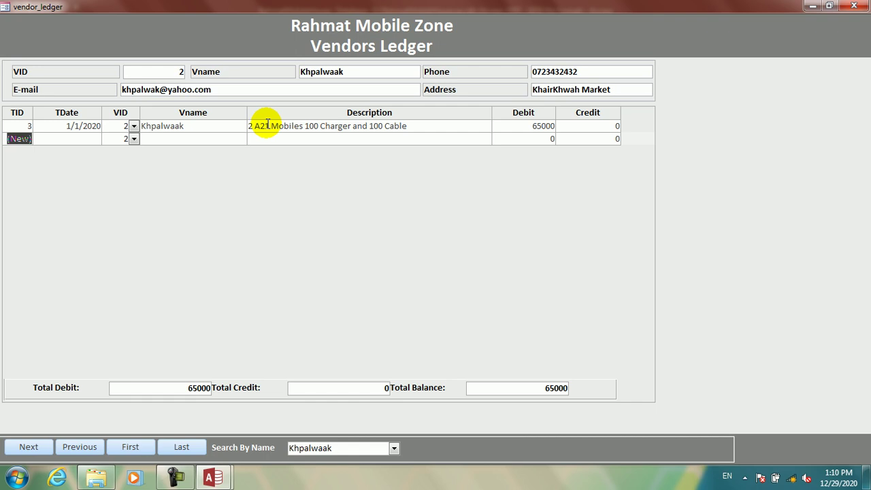
- Start a second ledger transaction for the same vendor, dated 6/1/2020
{"action": "key", "text": "Tab"}
{"action": "type", "text": "6/1/2020"}
{"action": "key", "text": "Tab"}
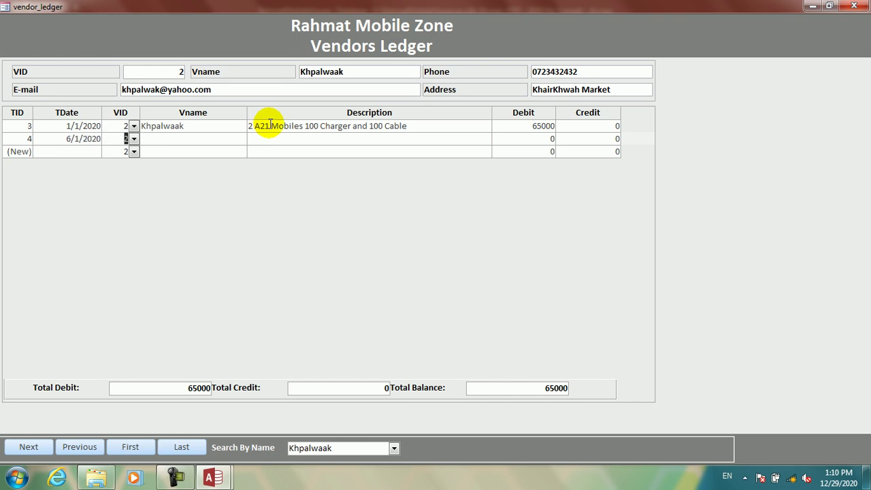
{"action": "key", "text": "Tab"}
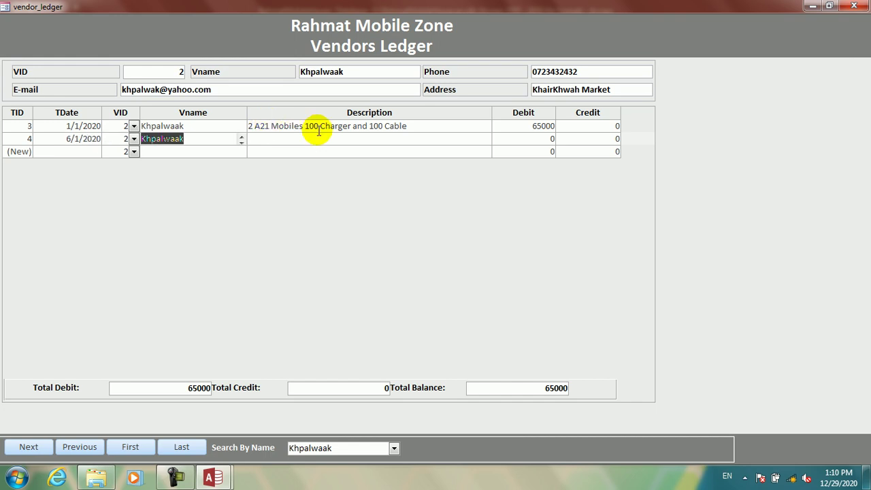
{"action": "key", "text": "Tab"}
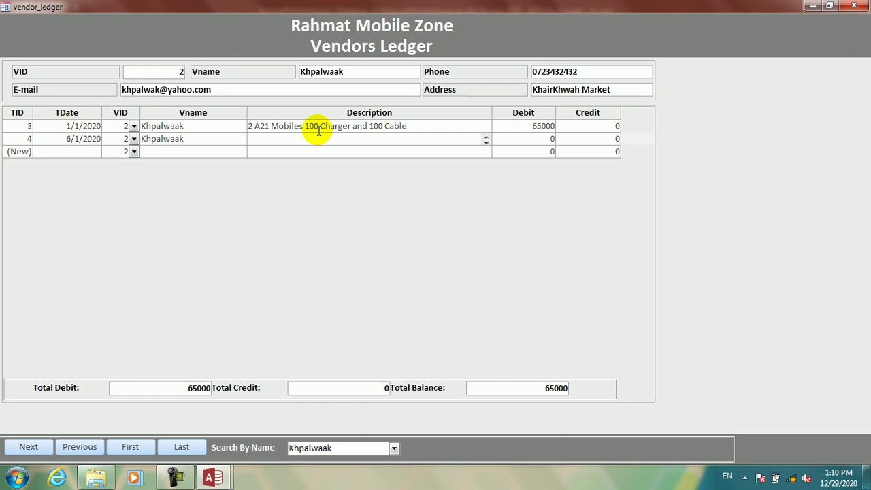
- Describe the second transaction as paid to the vendor, set its credit to 28000, and complete the row
{"action": "type", "text": "Paid to khpalwa"}
{"action": "key", "text": "Tab"}
{"action": "key", "text": "Tab"}
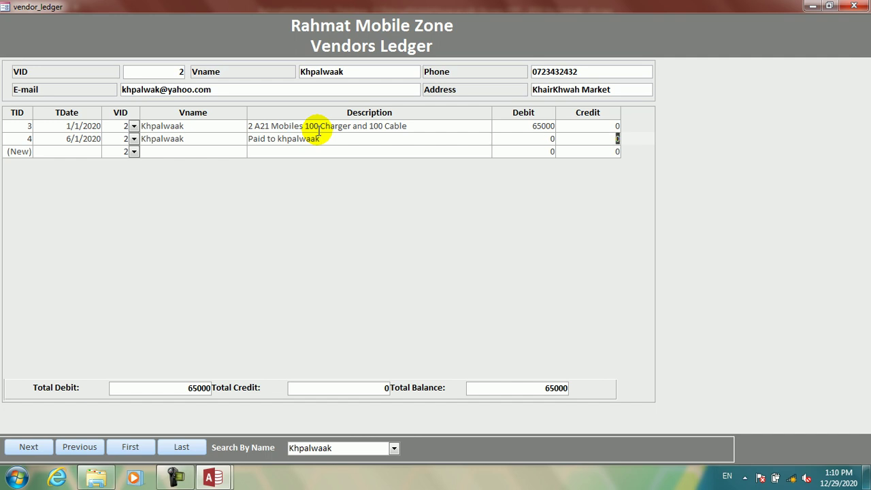
{"action": "type", "text": "25000"}
{"action": "key", "text": "BackSpace"}
{"action": "key", "text": "BackSpace"}
{"action": "key", "text": "BackSpace"}
{"action": "type", "text": "000"}
{"action": "key", "text": "Tab"}
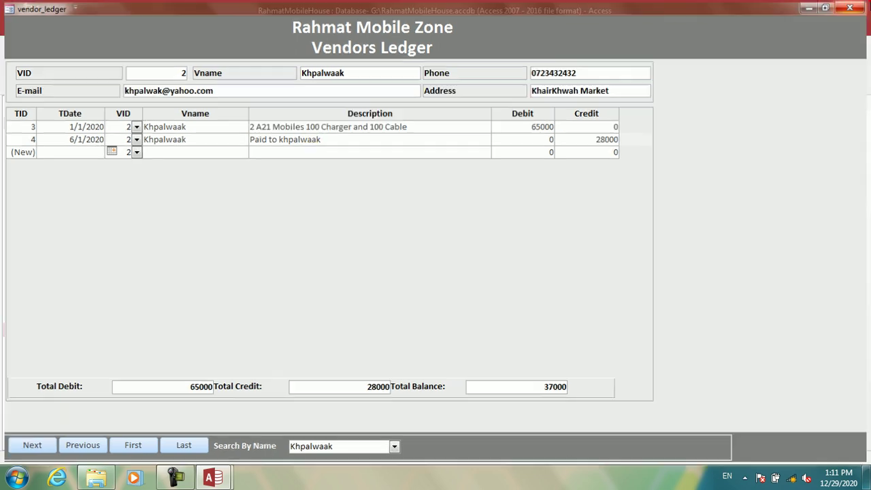
- Close the vendor ledger form and open the vendor entry form in Design View
{"action": "left_click", "coordinate": [854, 6]}
{"action": "double_click", "coordinate": [47, 328]}
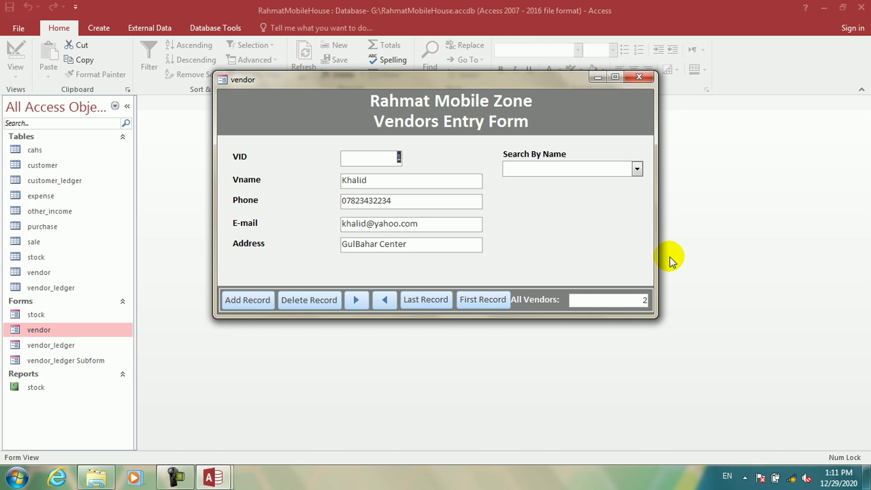
{"action": "right_click", "coordinate": [567, 227]}
{"action": "left_click", "coordinate": [601, 249]}
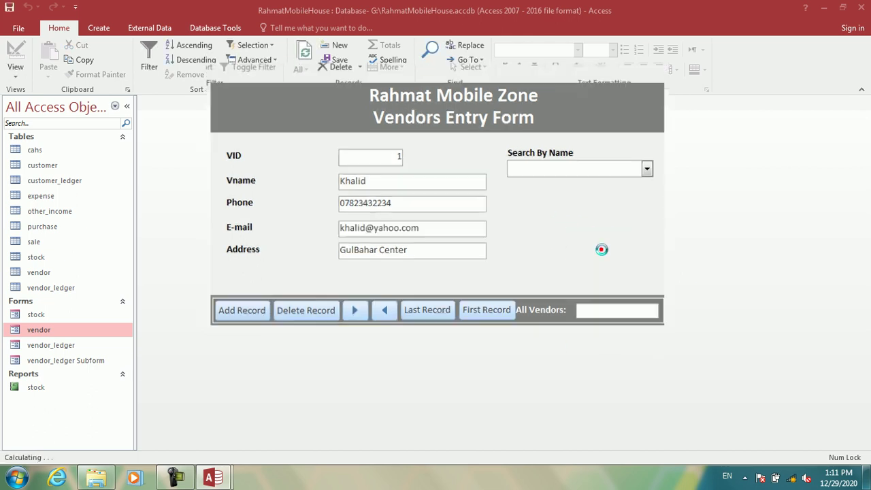
{"action": "left_click", "coordinate": [585, 270]}
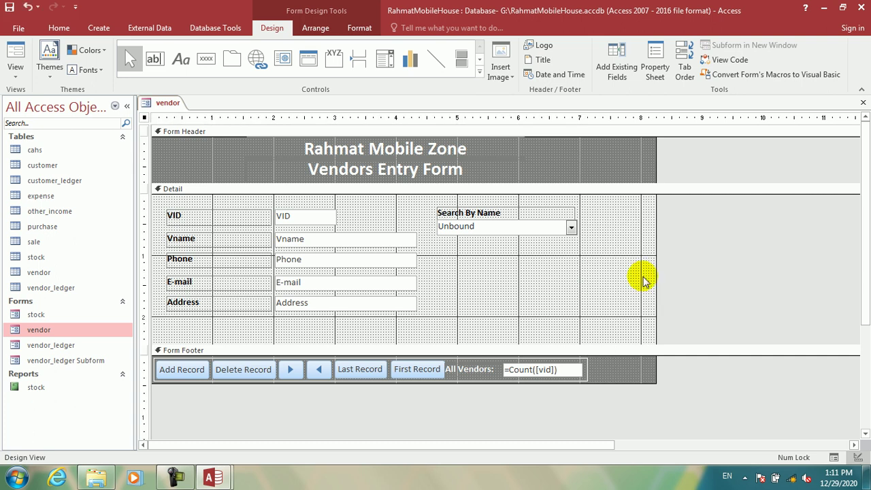
- Widen the footer's border rectangle to the form's edge and draw a command button beside the All Vendors count, without the wizard
{"action": "left_click", "coordinate": [586, 367]}
{"action": "left_click_drag", "start_coordinate": [601, 370], "coordinate": [650, 369]}
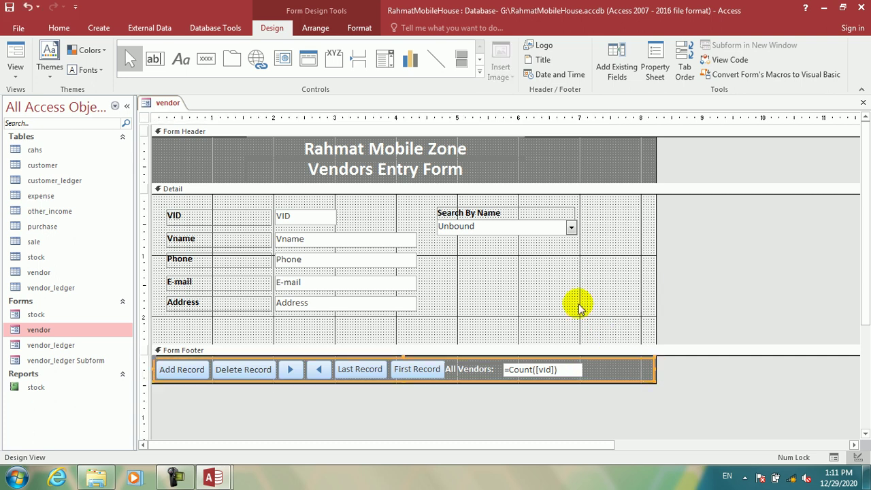
{"action": "left_click", "coordinate": [206, 60]}
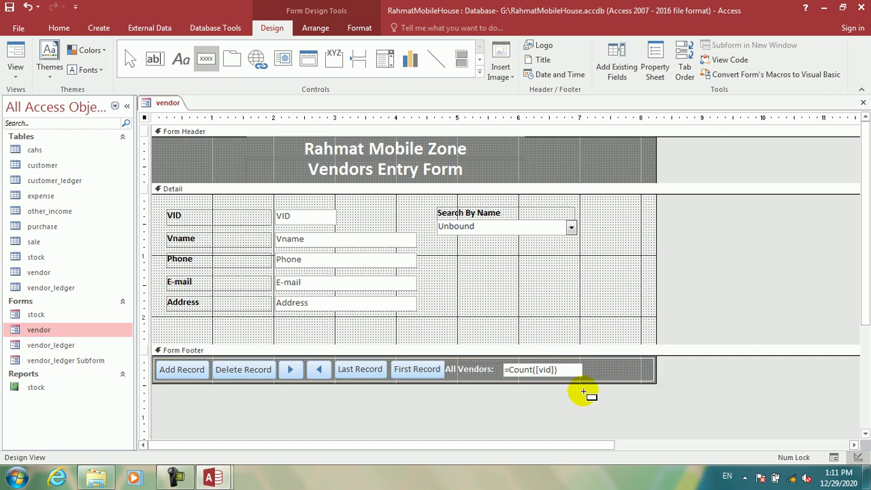
{"action": "left_click_drag", "start_coordinate": [583, 366], "coordinate": [651, 378]}
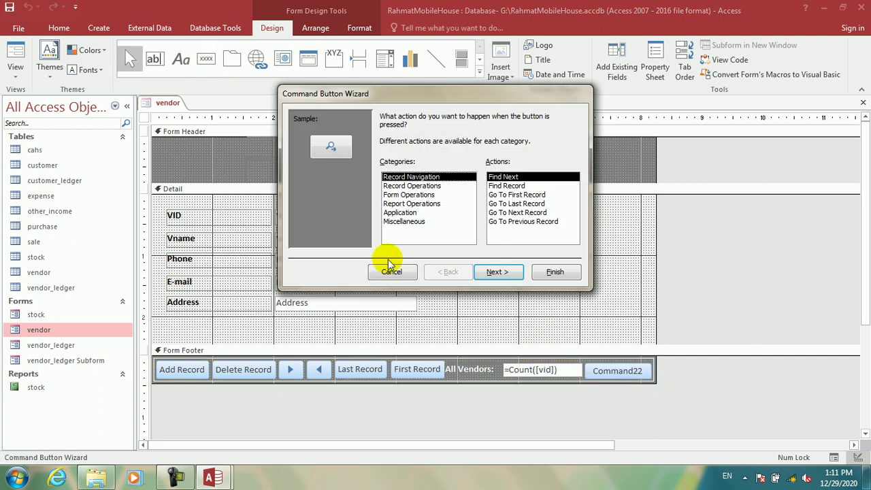
{"action": "left_click", "coordinate": [391, 270]}
- Caption the new footer button "Goto ledger"
{"action": "double_click", "coordinate": [643, 373]}
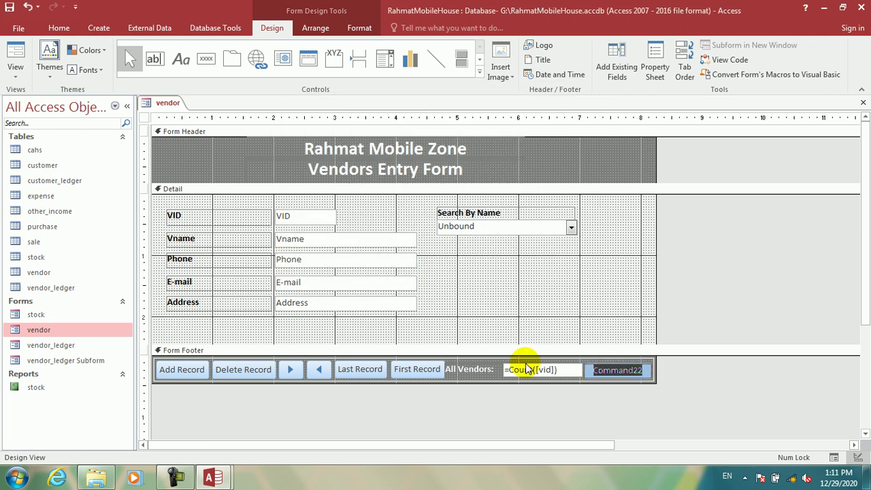
{"action": "type", "text": "Goto le"}
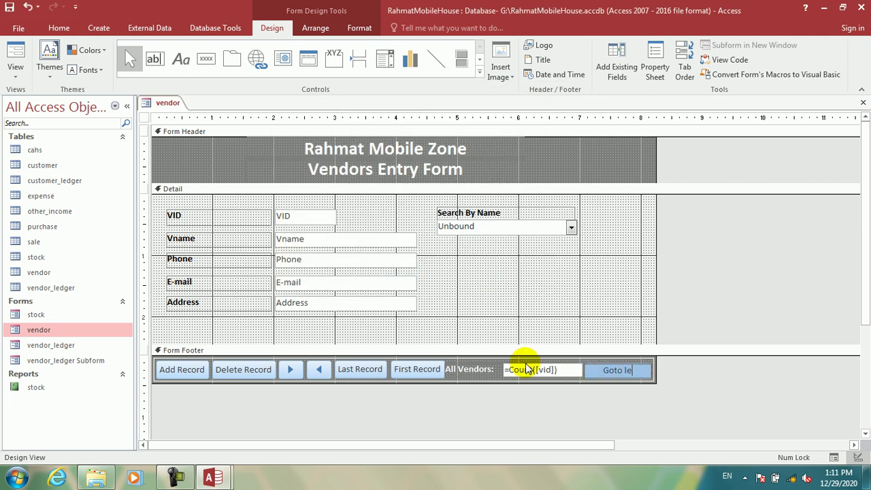
{"action": "type", "text": "dger"}
{"action": "left_click", "coordinate": [662, 401]}
{"action": "left_click", "coordinate": [618, 371]}
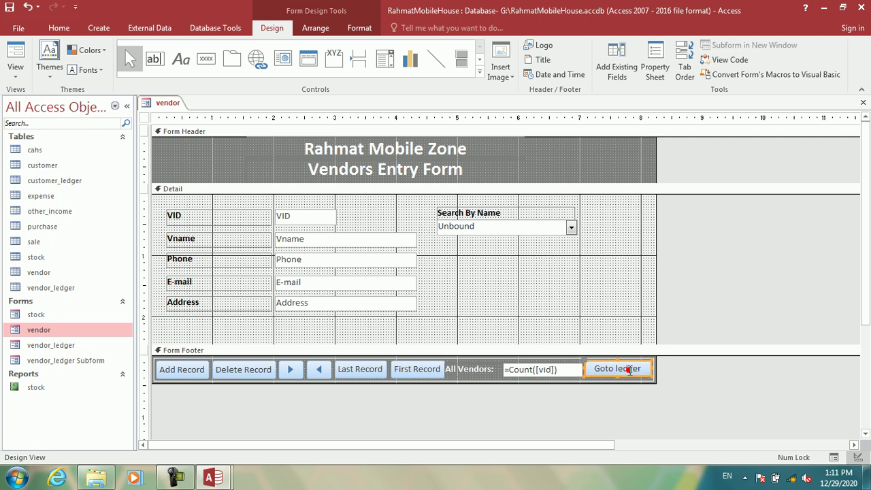
- Create a click event procedure for the Goto ledger button with Code Builder
{"action": "right_click", "coordinate": [628, 369]}
{"action": "left_click", "coordinate": [673, 80]}
{"action": "key", "text": "Down"}
{"action": "key", "text": "Down"}
{"action": "left_click", "coordinate": [425, 257]}
- Make the button's event procedure run DoCmd.OpenForm "vendor_ledger", and close the code editor and the vendor form
{"action": "type", "text": "docmd"}
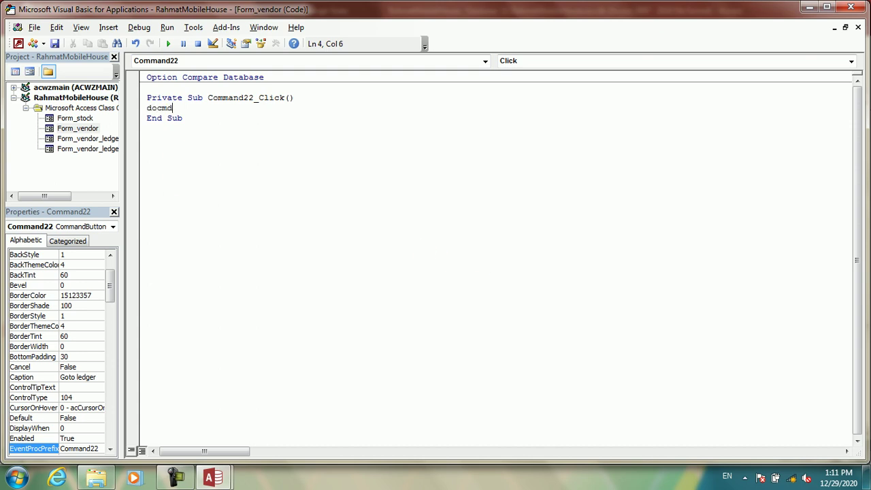
{"action": "type", "text": ".op"}
{"action": "key", "text": "Down"}
{"action": "key", "text": "Down"}
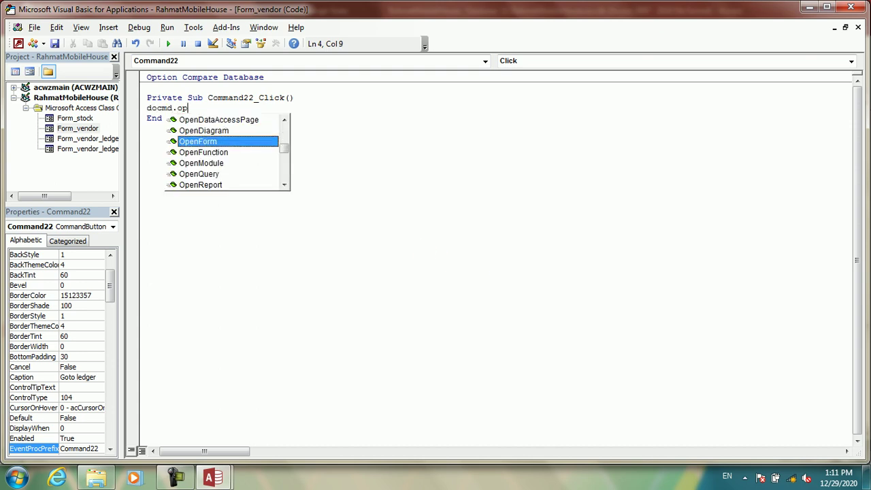
{"action": "key", "text": "space"}
{"action": "type", "text": "\"vendor_ledger\""}
{"action": "left_click", "coordinate": [537, 280]}
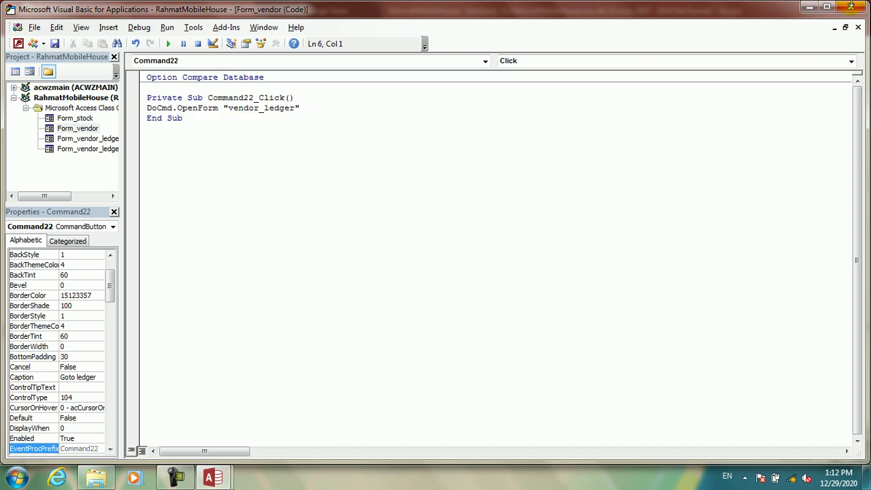
{"action": "left_click", "coordinate": [850, 7]}
{"action": "key", "text": "ctrl+w"}
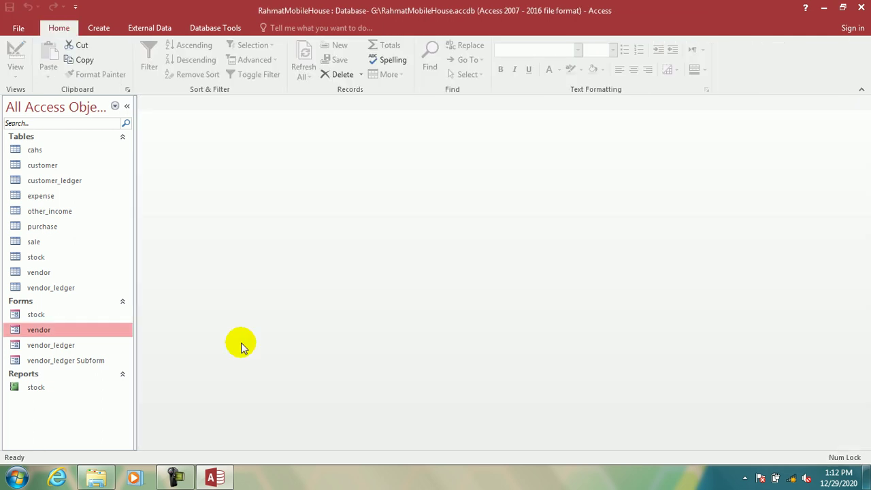
- Check that vendor_ledger opens on its own, and test the Goto ledger button from the vendor form
{"action": "double_click", "coordinate": [106, 345]}
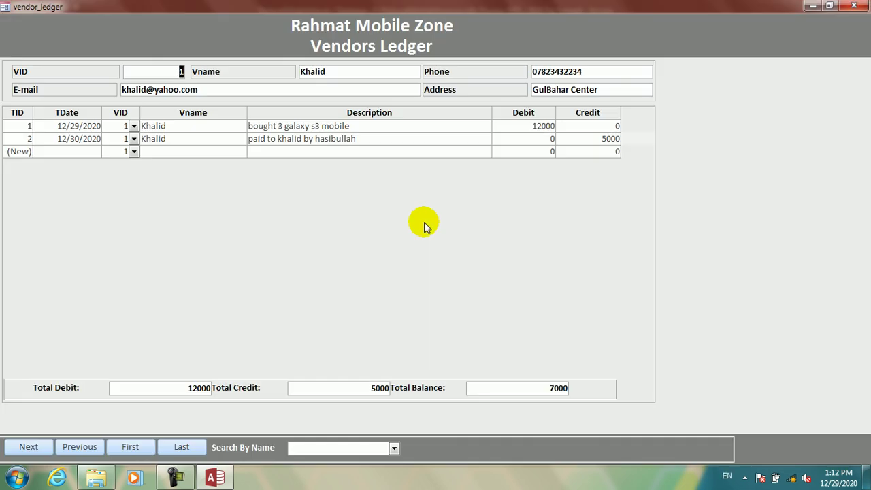
{"action": "left_click", "coordinate": [854, 6]}
{"action": "left_click", "coordinate": [60, 329]}
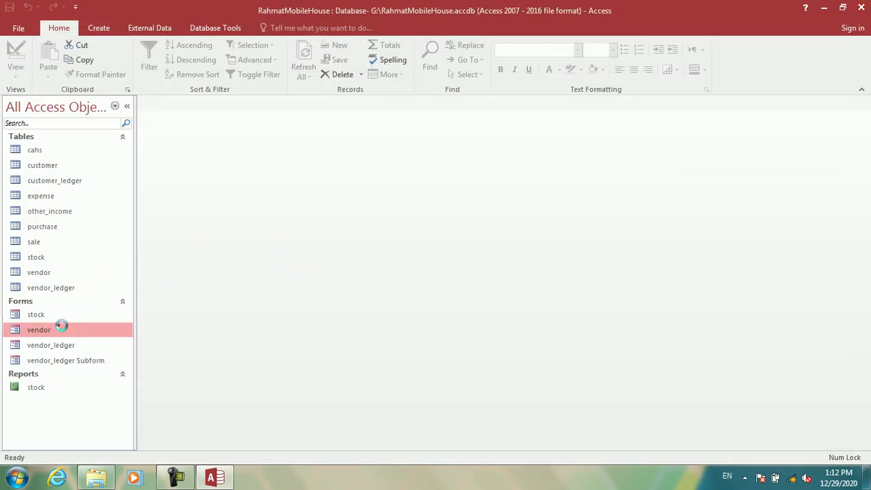
{"action": "double_click", "coordinate": [59, 329]}
{"action": "left_click", "coordinate": [650, 298]}
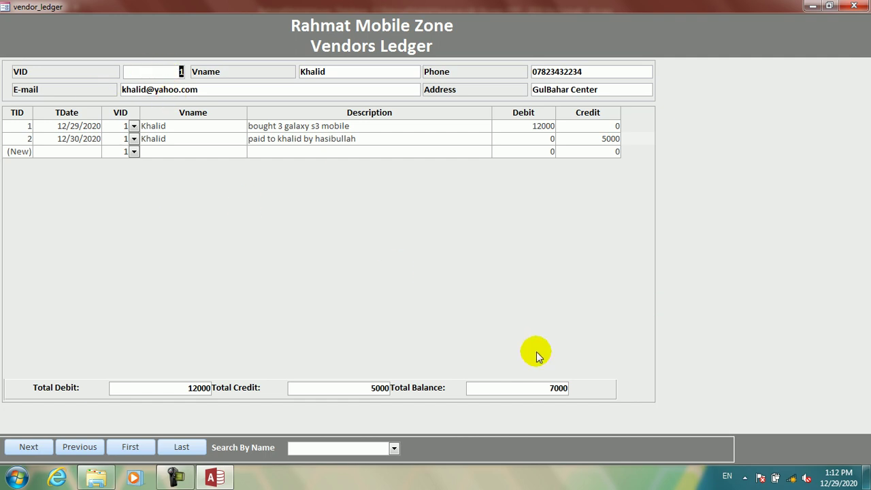
- Go to the next vendor's ledger record, then return vendor_ledger to Design View and close the vendor form
{"action": "left_click", "coordinate": [38, 446]}
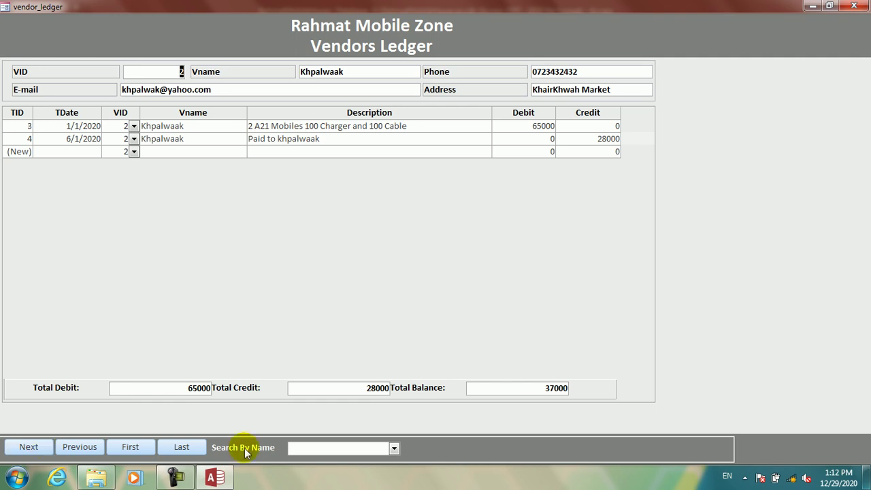
{"action": "right_click", "coordinate": [686, 240]}
{"action": "left_click", "coordinate": [726, 264]}
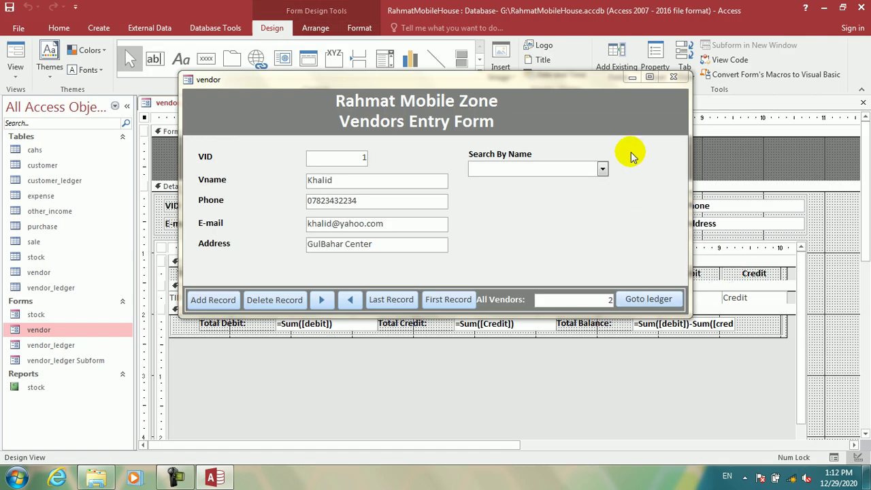
{"action": "left_click", "coordinate": [673, 77]}
- Widen the footer's rectangle to about 14.4 on the ruler and preview the form
{"action": "scroll", "coordinate": [861, 321], "scroll_direction": "down", "scroll_amount": 10}
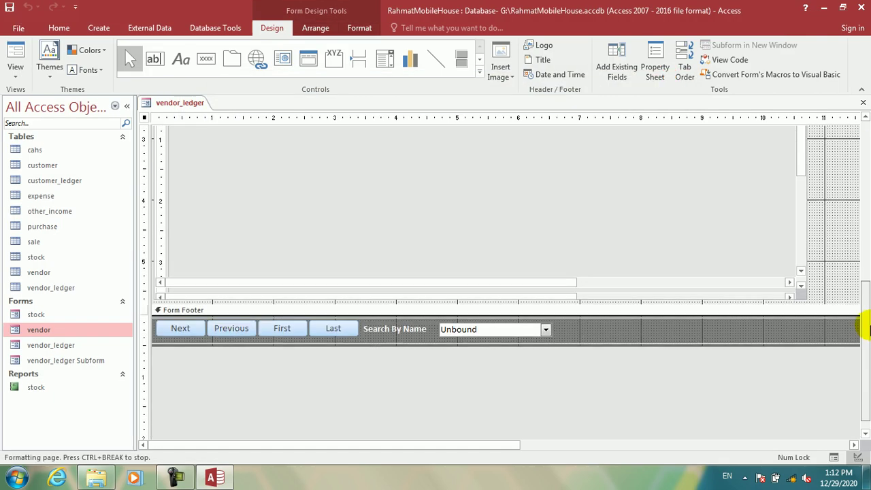
{"action": "left_click_drag", "start_coordinate": [501, 444], "coordinate": [694, 423]}
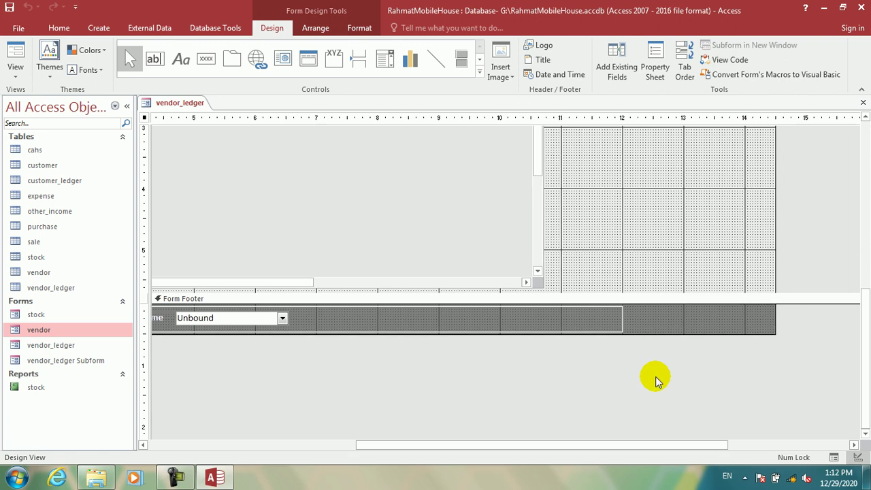
{"action": "left_click", "coordinate": [622, 317]}
{"action": "left_click_drag", "start_coordinate": [623, 317], "coordinate": [769, 317]}
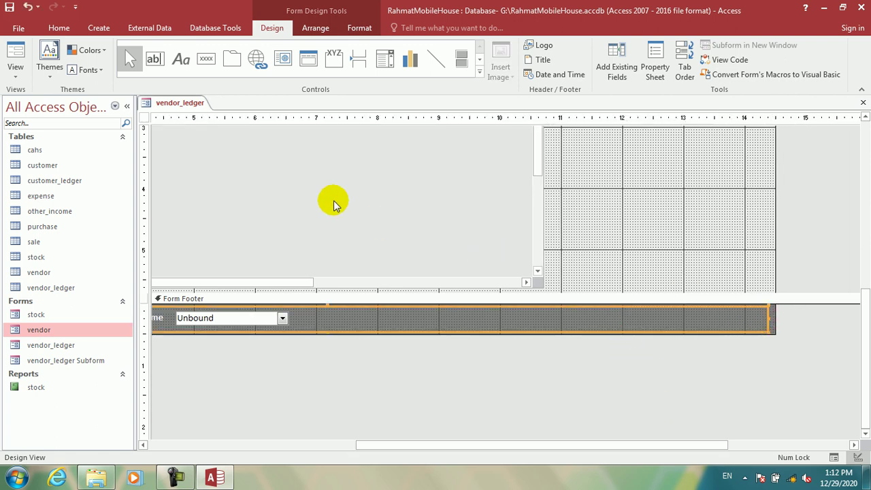
{"action": "left_click", "coordinate": [15, 55]}
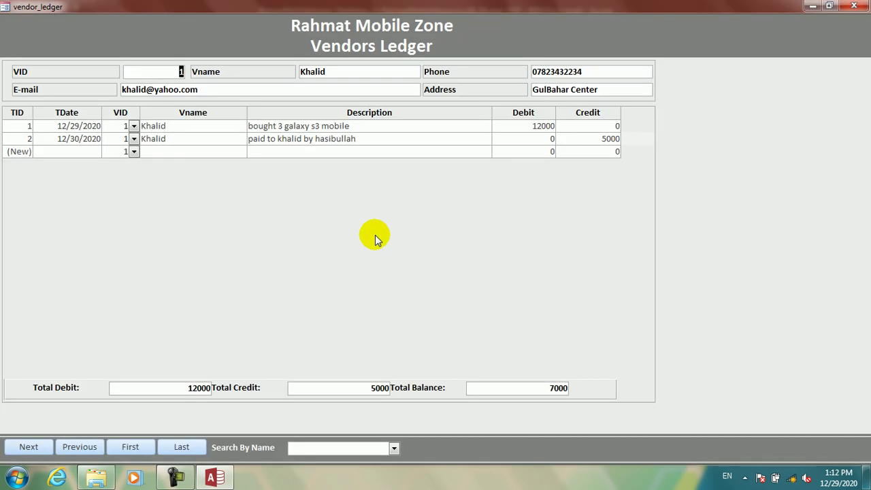
- Shorten the footer's rectangle to about 13.4 on the ruler in Design View and check it in Form View
{"action": "right_click", "coordinate": [777, 250]}
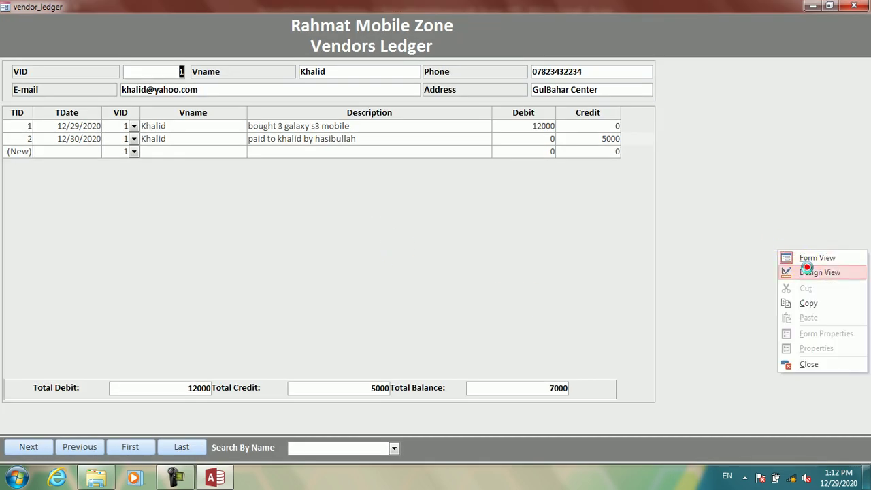
{"action": "left_click", "coordinate": [816, 272]}
{"action": "left_click_drag", "start_coordinate": [509, 441], "coordinate": [535, 447]}
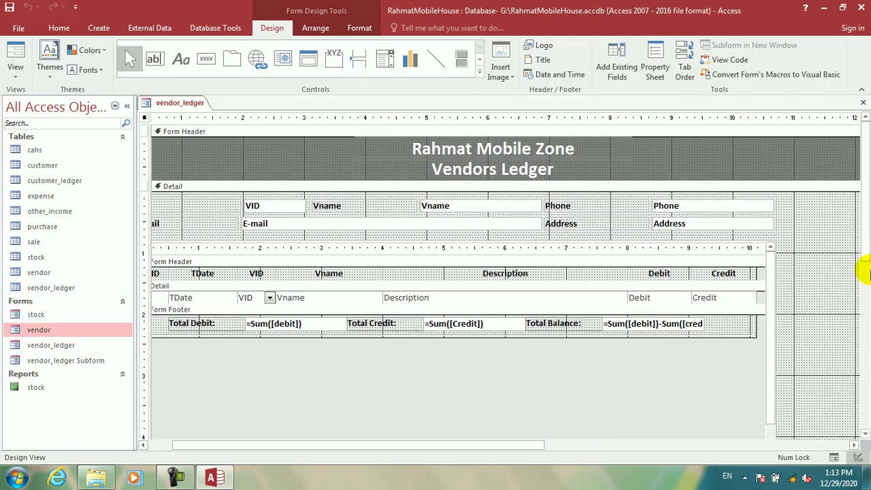
{"action": "left_click_drag", "start_coordinate": [865, 217], "coordinate": [860, 367]}
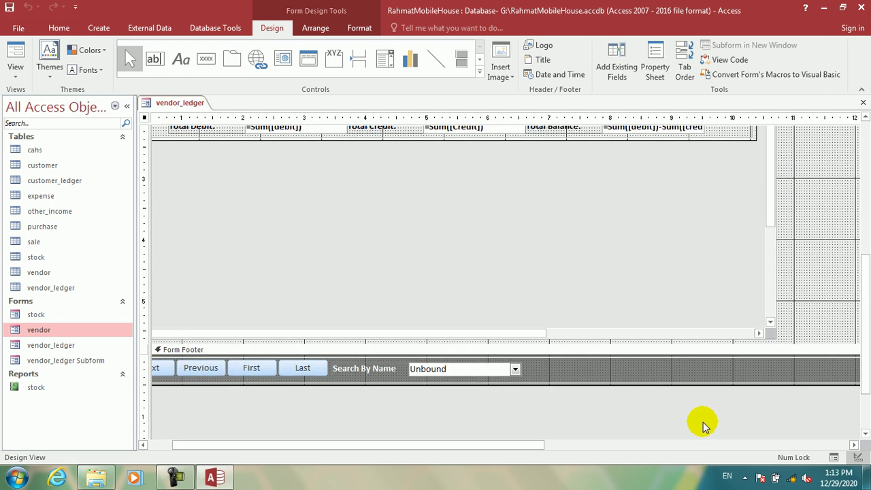
{"action": "left_click_drag", "start_coordinate": [535, 440], "coordinate": [713, 444]}
{"action": "left_click_drag", "start_coordinate": [786, 371], "coordinate": [723, 367]}
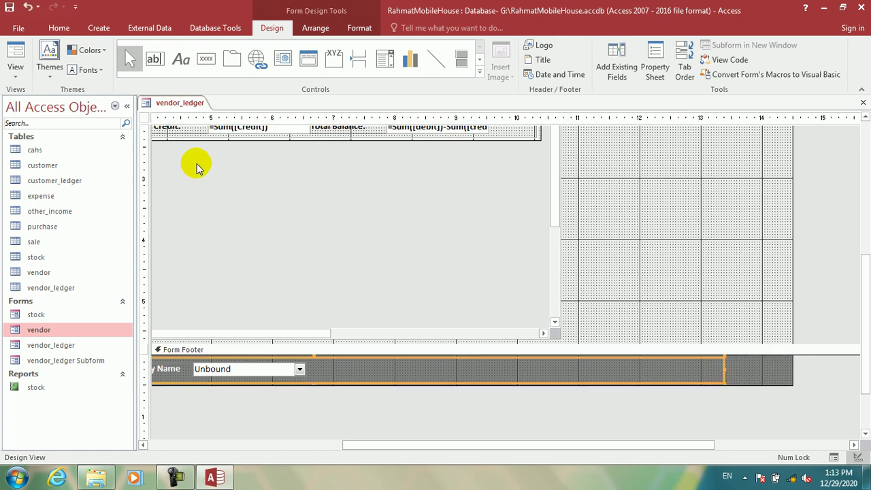
{"action": "left_click", "coordinate": [15, 58]}
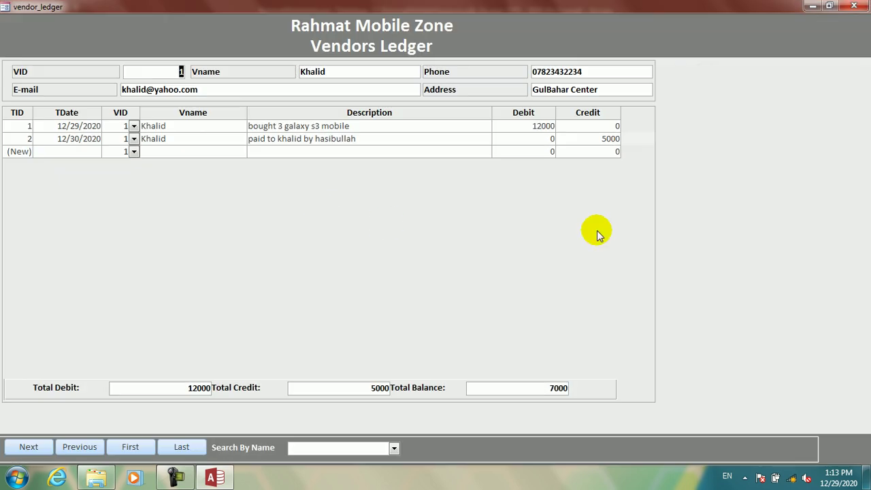
- Extend the footer's rectangle in Design View to about 14.4 on the ruler, then check the form in Form View
{"action": "right_click", "coordinate": [820, 270]}
{"action": "left_click", "coordinate": [827, 293]}
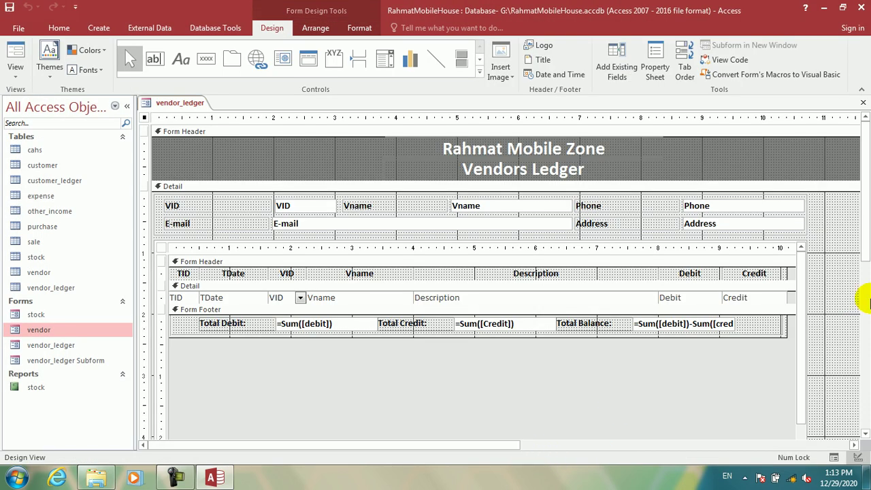
{"action": "left_click_drag", "start_coordinate": [858, 232], "coordinate": [858, 394]}
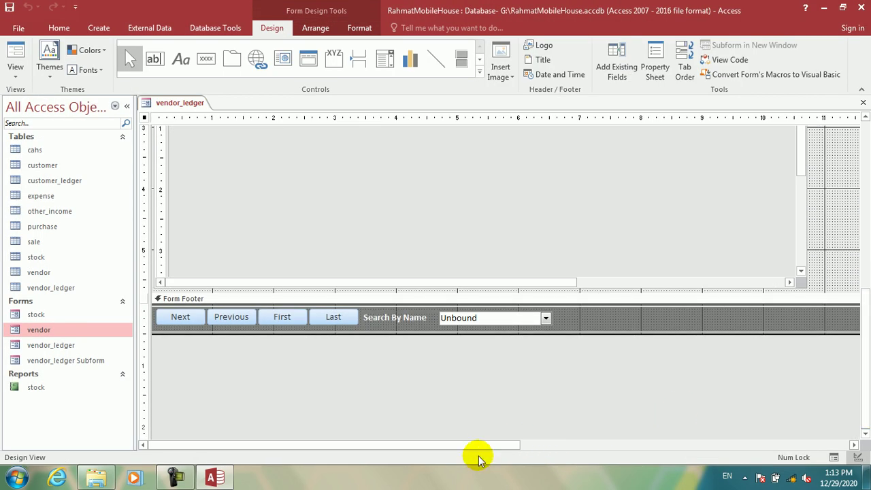
{"action": "left_click_drag", "start_coordinate": [476, 445], "coordinate": [616, 445]}
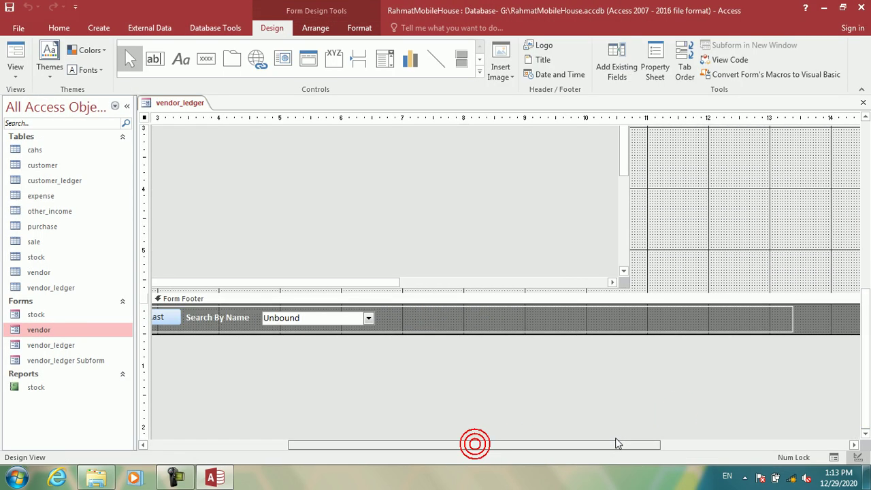
{"action": "left_click", "coordinate": [791, 317]}
{"action": "left_click_drag", "start_coordinate": [793, 317], "coordinate": [856, 317]}
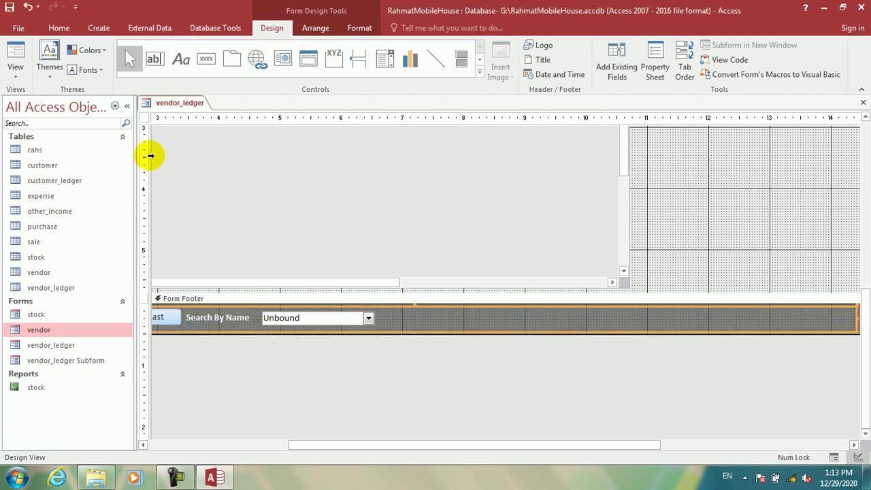
{"action": "left_click", "coordinate": [15, 55]}
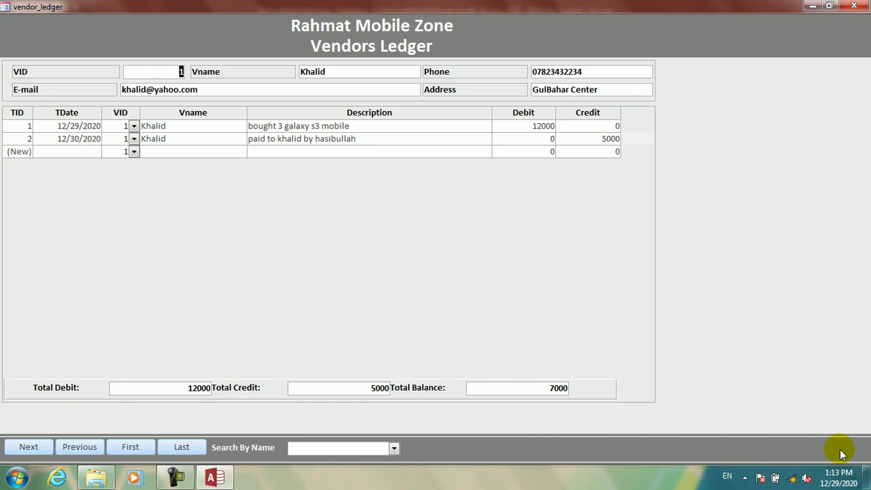
- Add a text box about 1.9 inches wide at the right end of the form footer in Design View
{"action": "right_click", "coordinate": [682, 112]}
{"action": "left_click", "coordinate": [714, 134]}
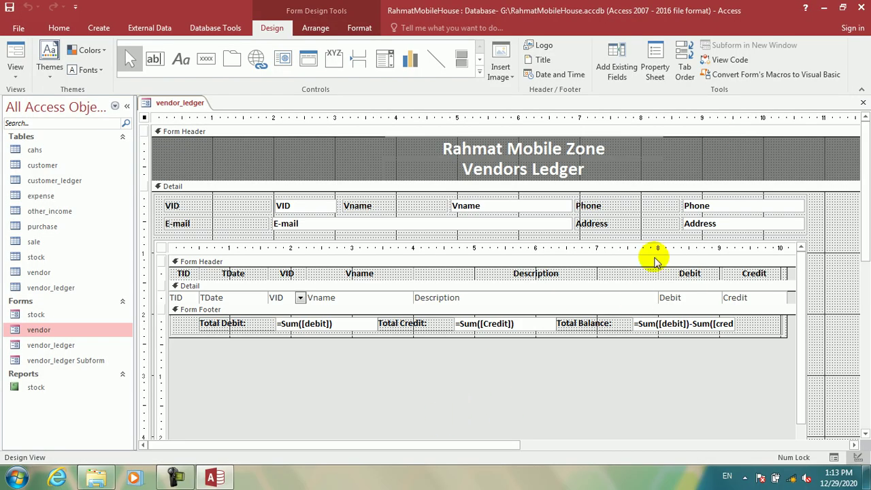
{"action": "left_click_drag", "start_coordinate": [862, 191], "coordinate": [862, 408]}
{"action": "left_click_drag", "start_coordinate": [502, 445], "coordinate": [706, 444]}
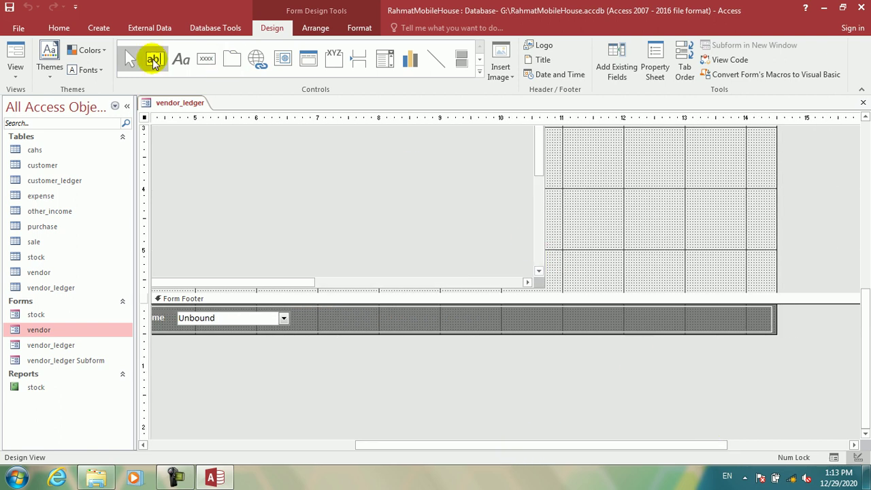
{"action": "left_click", "coordinate": [154, 58]}
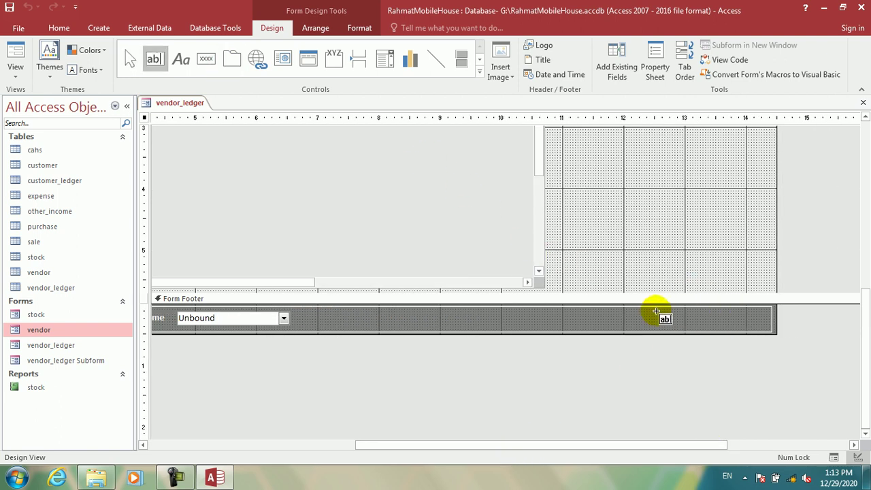
{"action": "left_click_drag", "start_coordinate": [652, 310], "coordinate": [767, 331]}
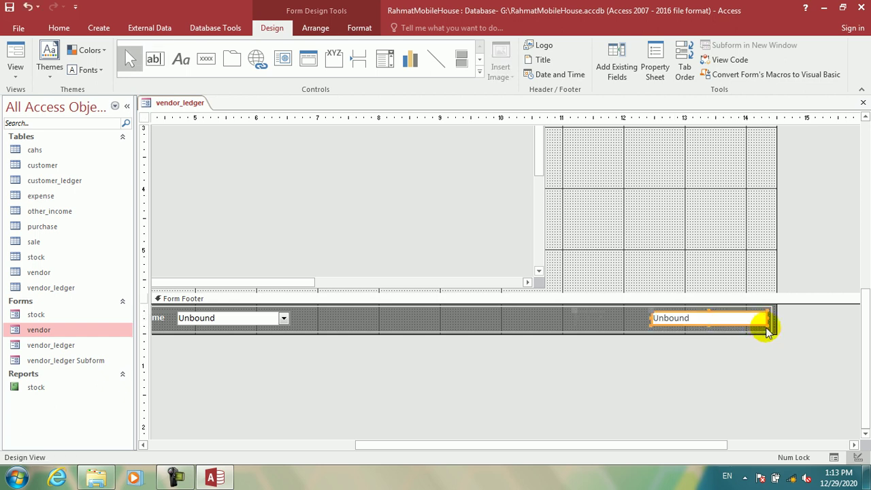
- Caption the new footer text box's label "Total Balance:"
{"action": "left_click", "coordinate": [612, 319]}
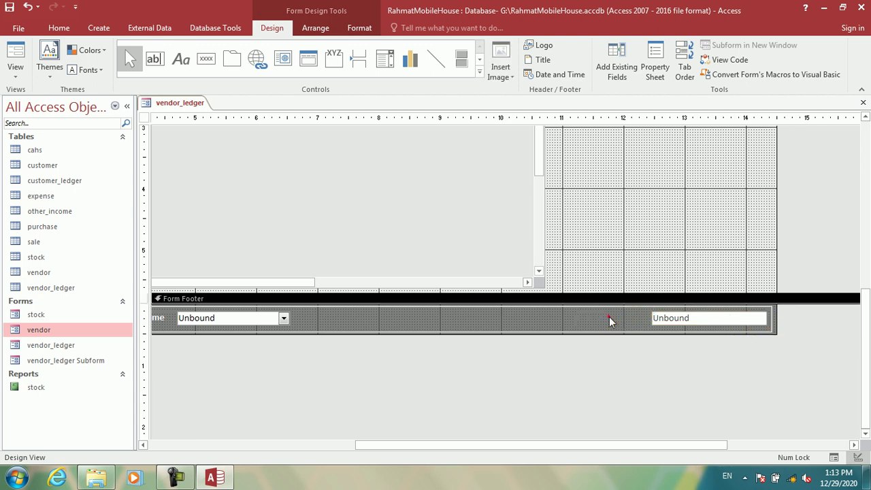
{"action": "left_click", "coordinate": [603, 318]}
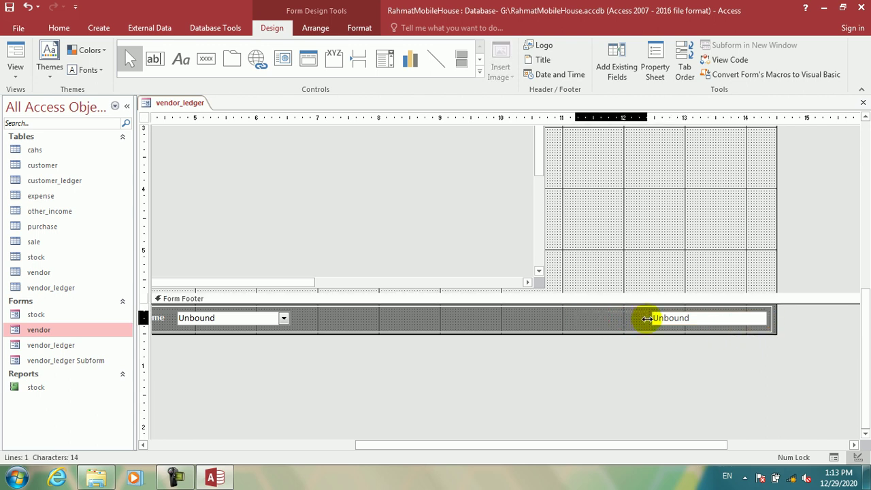
{"action": "left_click", "coordinate": [646, 318]}
{"action": "type", "text": "Total Balance:"}
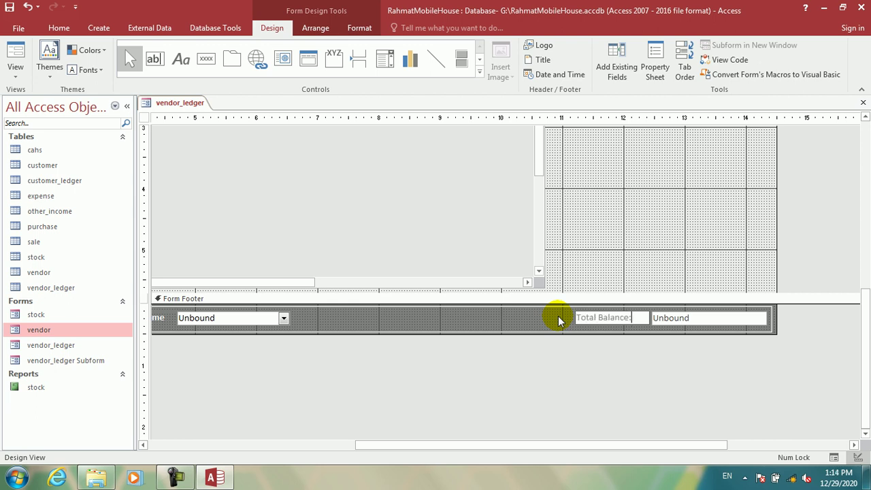
{"action": "left_click", "coordinate": [670, 374]}
- Make the footer's Total Balance label white and bold, and preview the form
{"action": "left_click", "coordinate": [633, 318]}
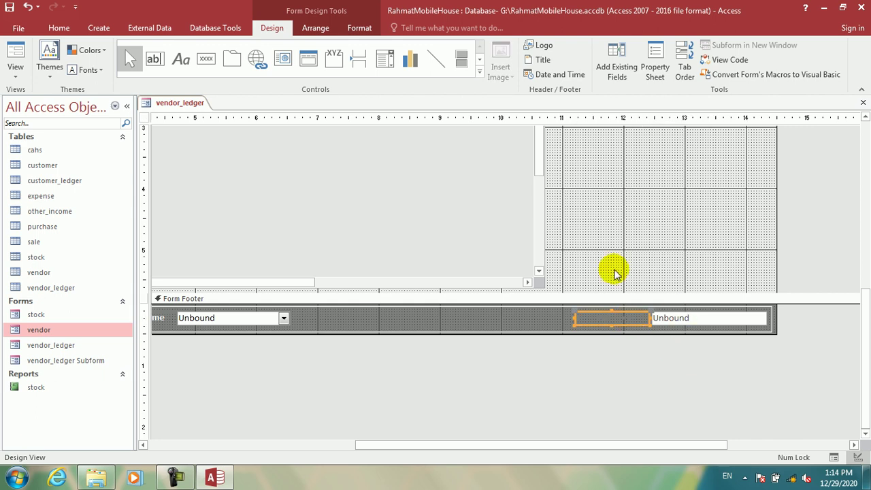
{"action": "left_click", "coordinate": [359, 29]}
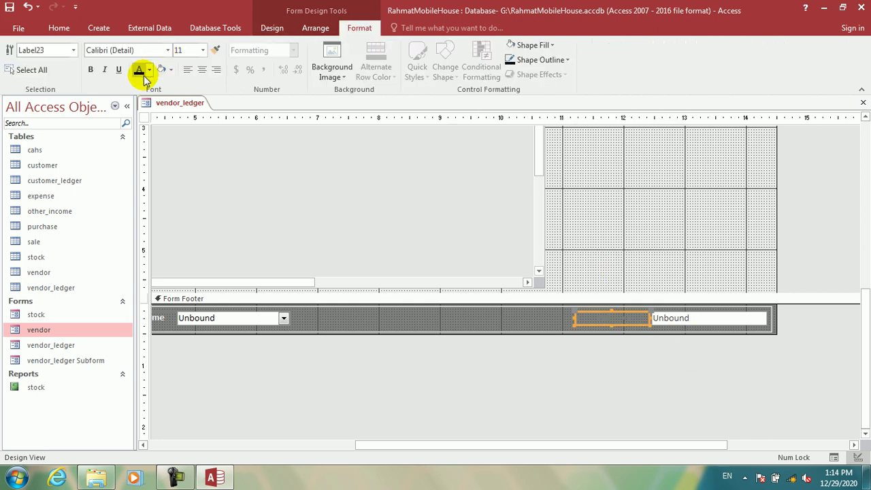
{"action": "left_click", "coordinate": [149, 69]}
{"action": "left_click", "coordinate": [143, 112]}
{"action": "left_click", "coordinate": [90, 69]}
{"action": "left_click", "coordinate": [271, 28]}
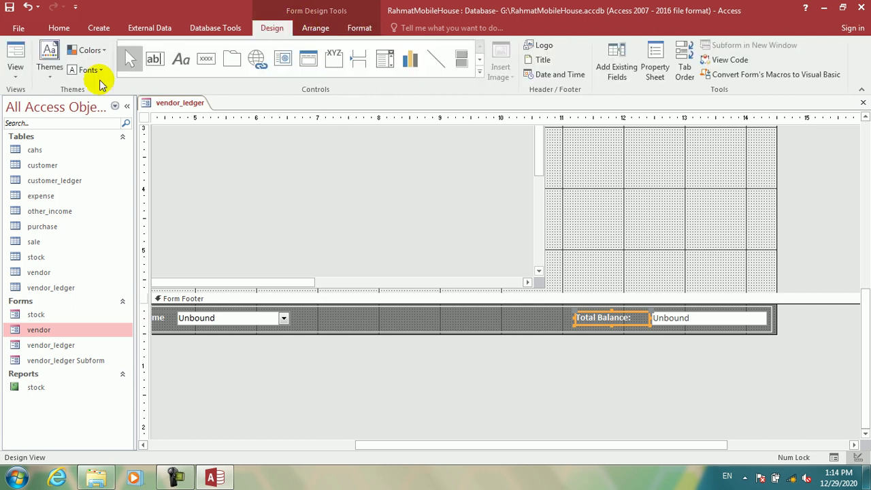
{"action": "left_click", "coordinate": [30, 53]}
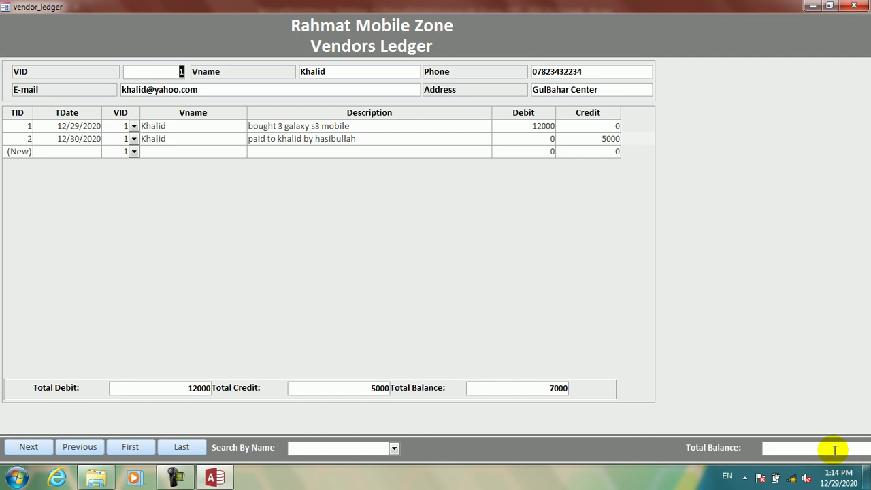
- Nudge the footer's Total Balance label and text box together slightly to the left in Design View
{"action": "right_click", "coordinate": [836, 437]}
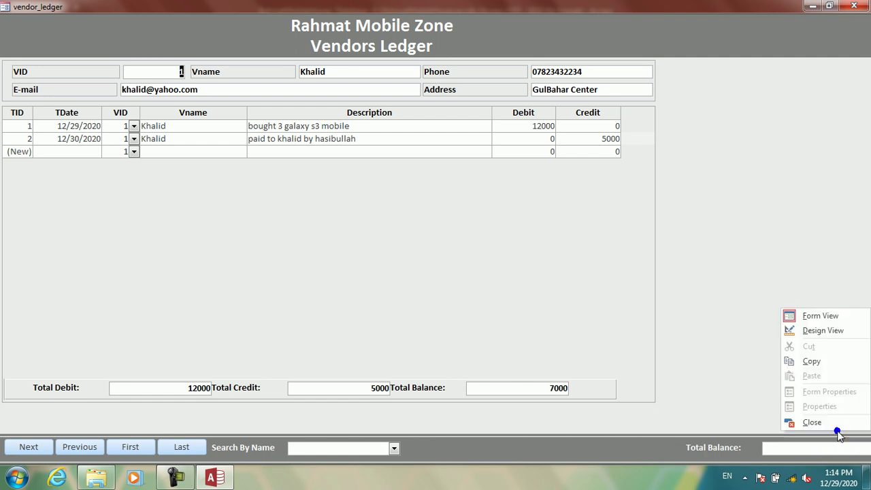
{"action": "left_click", "coordinate": [809, 331]}
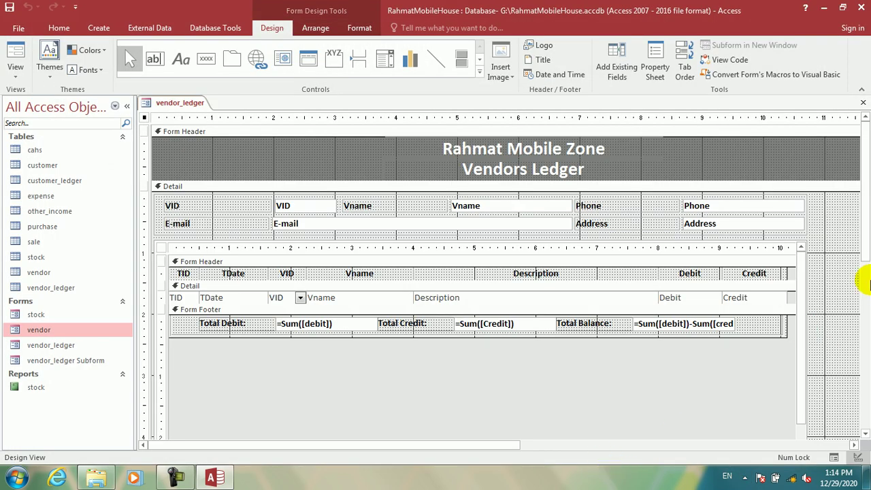
{"action": "left_click", "coordinate": [863, 238]}
{"action": "left_click", "coordinate": [864, 367]}
{"action": "left_click_drag", "start_coordinate": [496, 445], "coordinate": [695, 444]}
{"action": "left_click", "coordinate": [751, 319]}
{"action": "left_click", "coordinate": [638, 318], "text": "shift"}
{"action": "key", "text": "Left"}
{"action": "key", "text": "Left"}
{"action": "key", "text": "Left"}
{"action": "key", "text": "Left"}
{"action": "key", "text": "Left"}
{"action": "key", "text": "Left"}
{"action": "key", "text": "Left"}
{"action": "key", "text": "Left"}
{"action": "key", "text": "Left"}
{"action": "key", "text": "Left"}
{"action": "key", "text": "Left"}
{"action": "key", "text": "Left"}
{"action": "key", "text": "Left"}
{"action": "key", "text": "Left"}
{"action": "key", "text": "Left"}
{"action": "key", "text": "Left"}
{"action": "key", "text": "Left"}
{"action": "key", "text": "Left"}
{"action": "key", "text": "Left"}
{"action": "key", "text": "Left"}
{"action": "left_click", "coordinate": [743, 386]}
- Set the footer's Total Balance text box to the expression =sum(debit)-sum(credit)
{"action": "left_click", "coordinate": [716, 318]}
{"action": "left_click", "coordinate": [715, 318]}
{"action": "type", "text": "=s"}
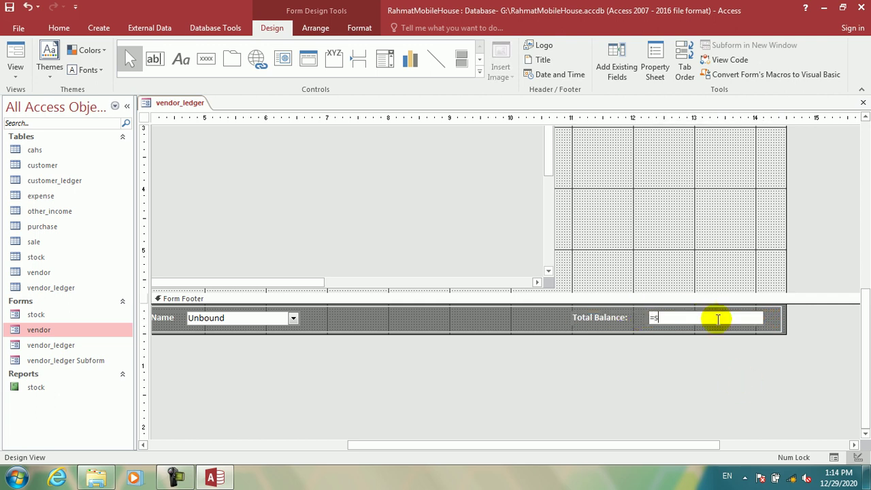
{"action": "type", "text": "um(deb"}
{"action": "type", "text": "it)-sum(credit)"}
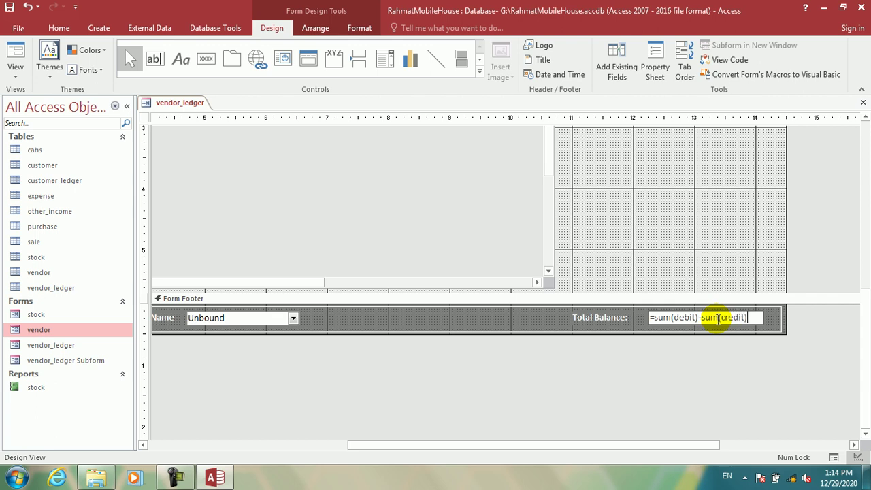
{"action": "left_click", "coordinate": [724, 379]}
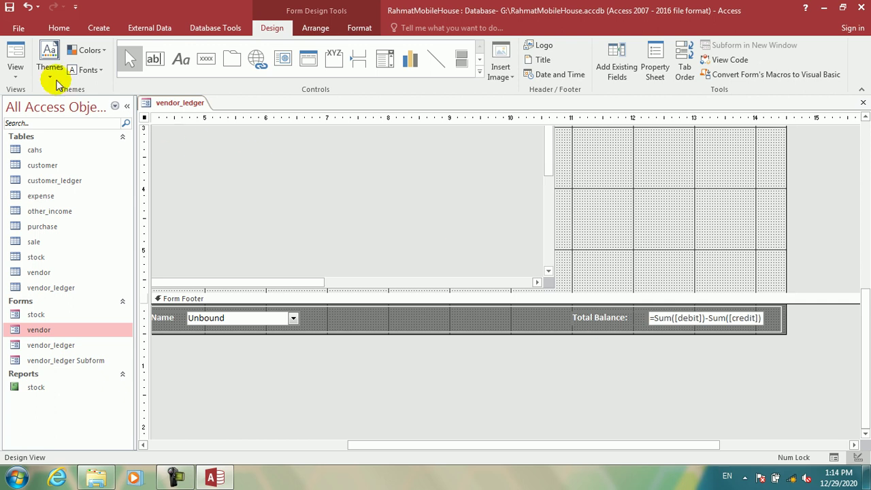
- Check the footer's Total Balance in Form View against the subform balance for the first and next vendors
{"action": "left_click", "coordinate": [16, 56]}
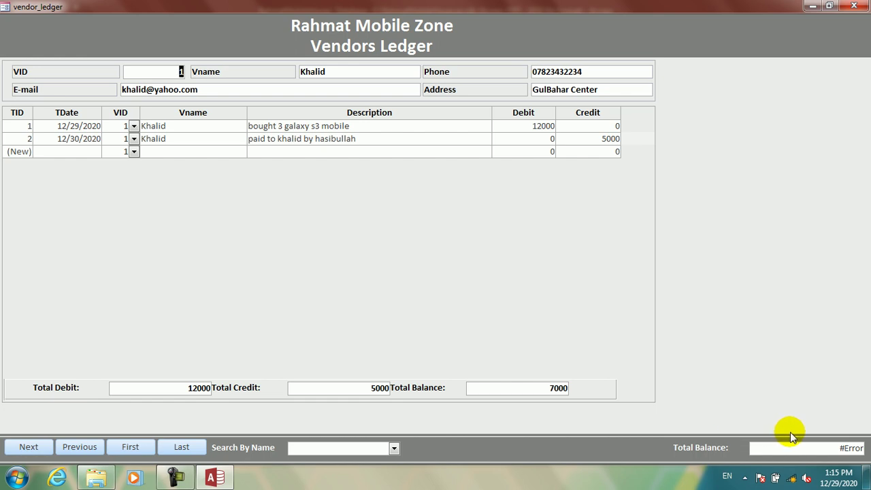
{"action": "double_click", "coordinate": [536, 387]}
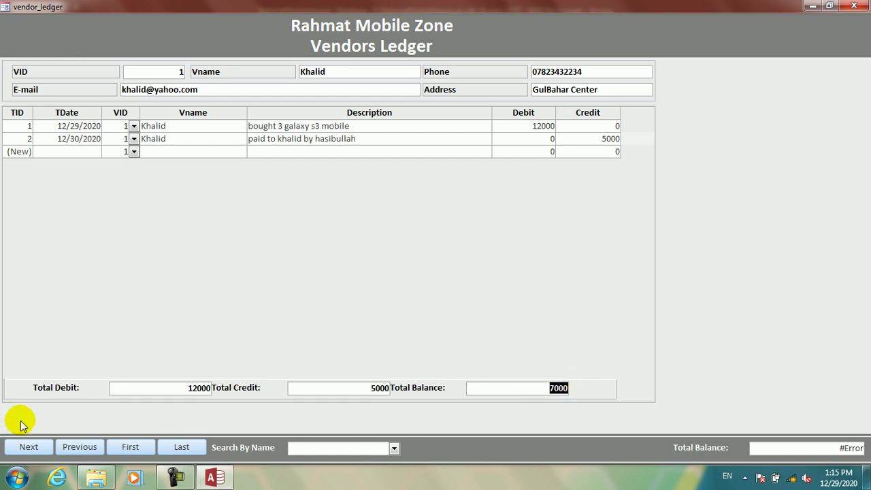
{"action": "left_click", "coordinate": [28, 448]}
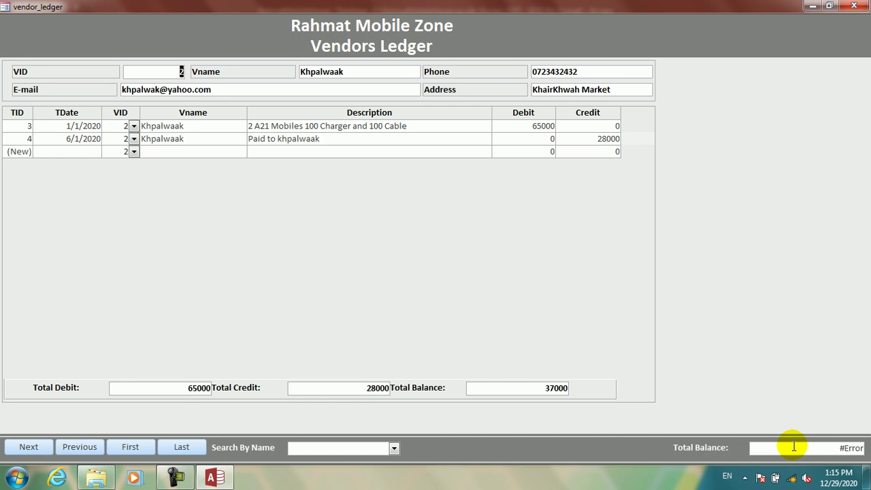
- Close the vendor ledger form and start a new query in Design View without adding any tables
{"action": "left_click", "coordinate": [853, 6]}
{"action": "left_click", "coordinate": [388, 273]}
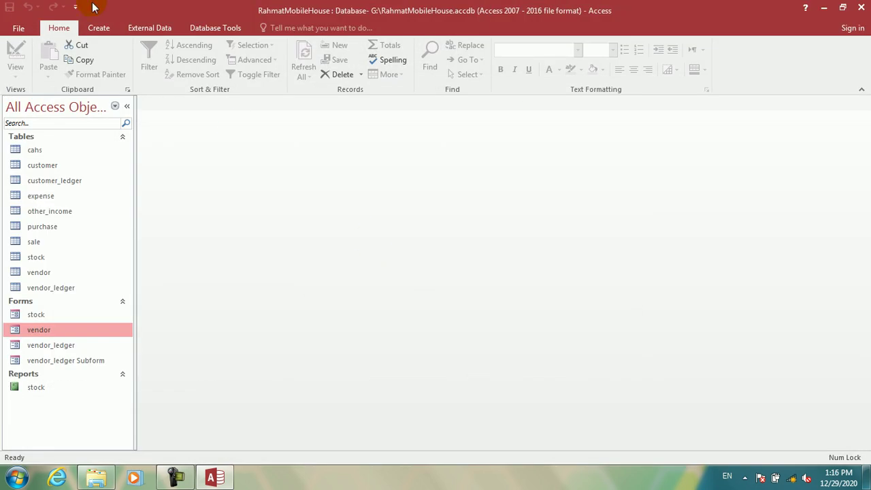
{"action": "left_click", "coordinate": [99, 28]}
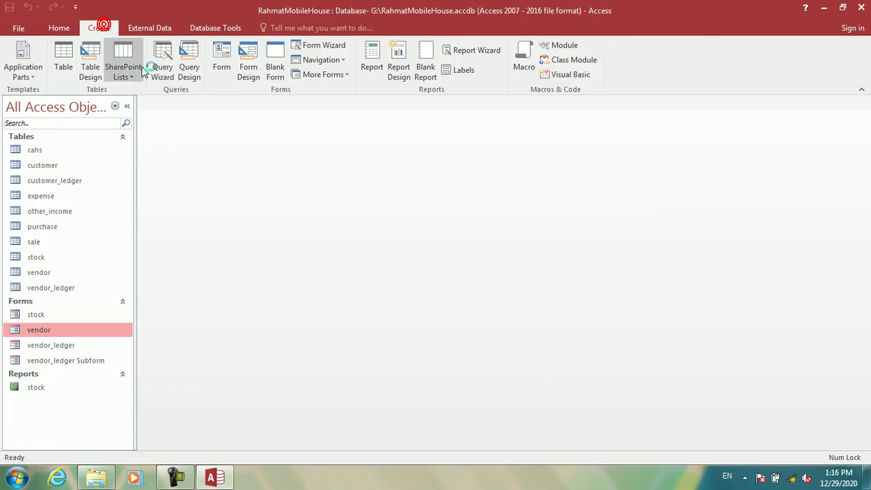
{"action": "left_click", "coordinate": [191, 68]}
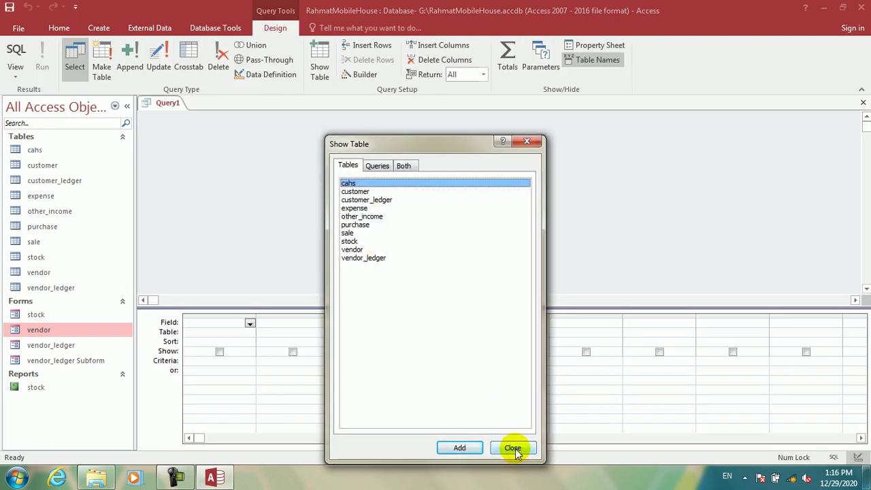
{"action": "left_click", "coordinate": [512, 448]}
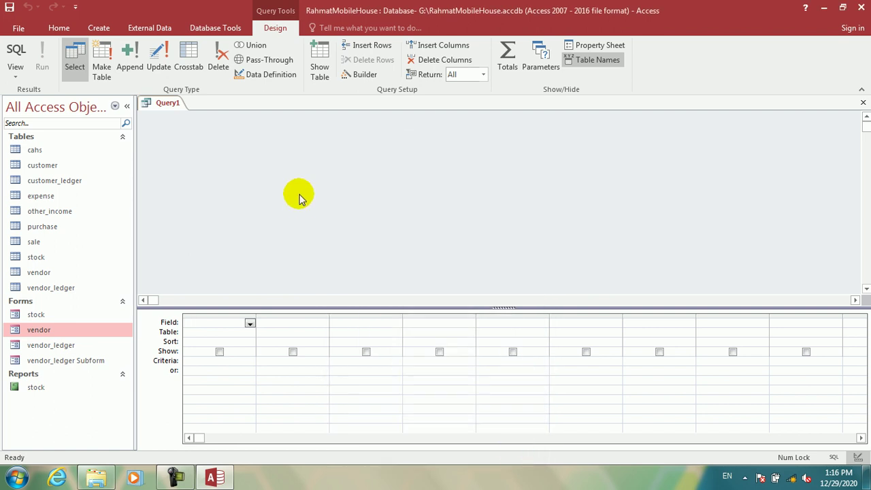
- Write the SQL statement select sum(debit)-sum(credit) as balance from vendor_ledger as a data definition query and run it
{"action": "left_click", "coordinate": [263, 75]}
{"action": "left_click", "coordinate": [389, 215]}
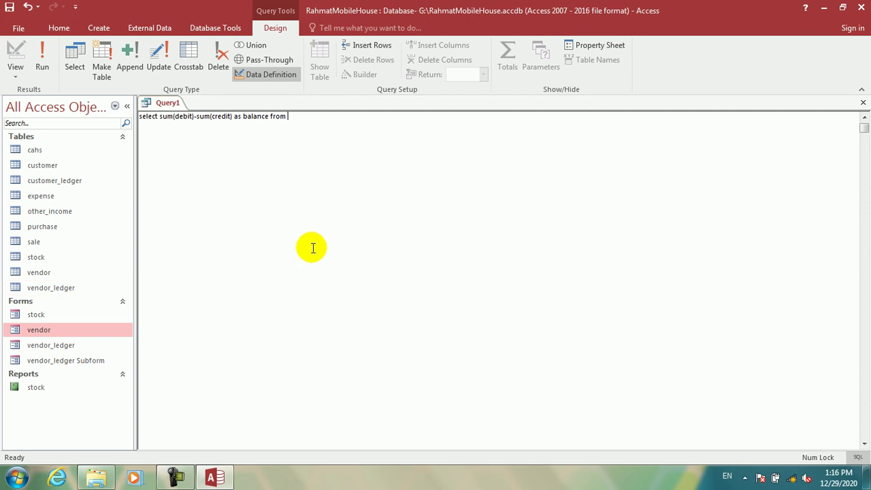
{"action": "double_click", "coordinate": [102, 287]}
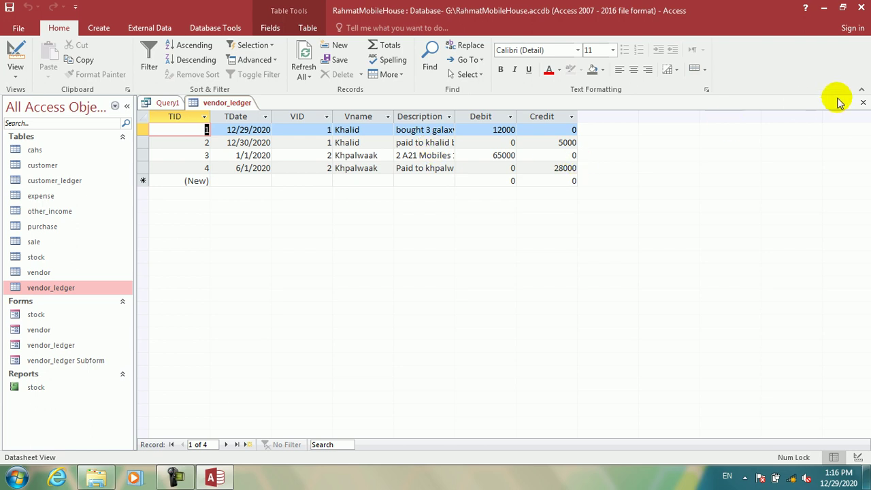
{"action": "left_click", "coordinate": [862, 102]}
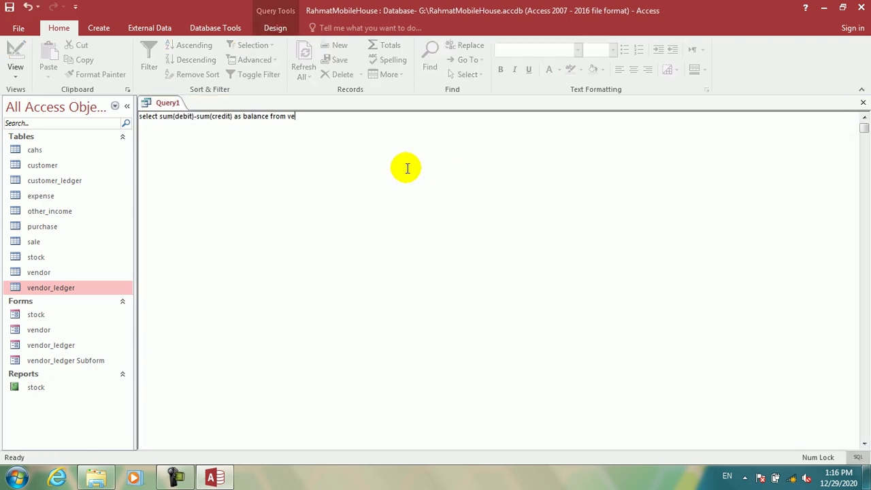
{"action": "type", "text": "er"}
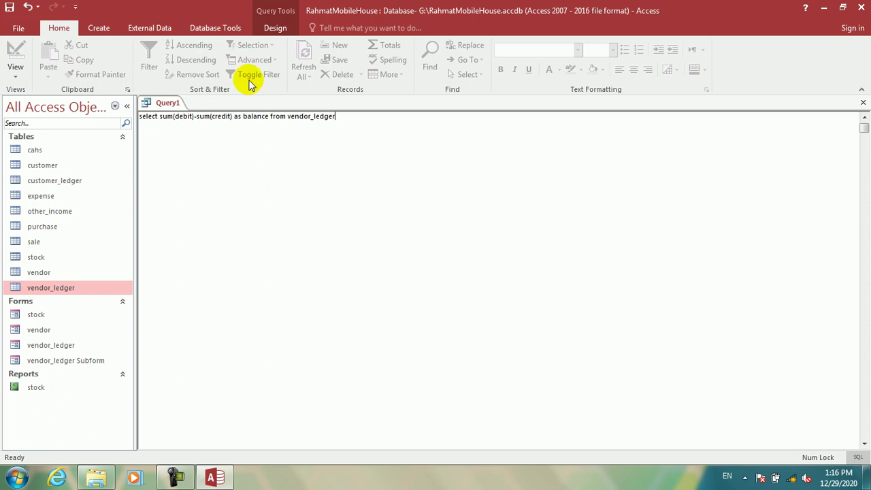
{"action": "left_click", "coordinate": [275, 28]}
{"action": "left_click", "coordinate": [43, 54]}
{"action": "left_click", "coordinate": [263, 161]}
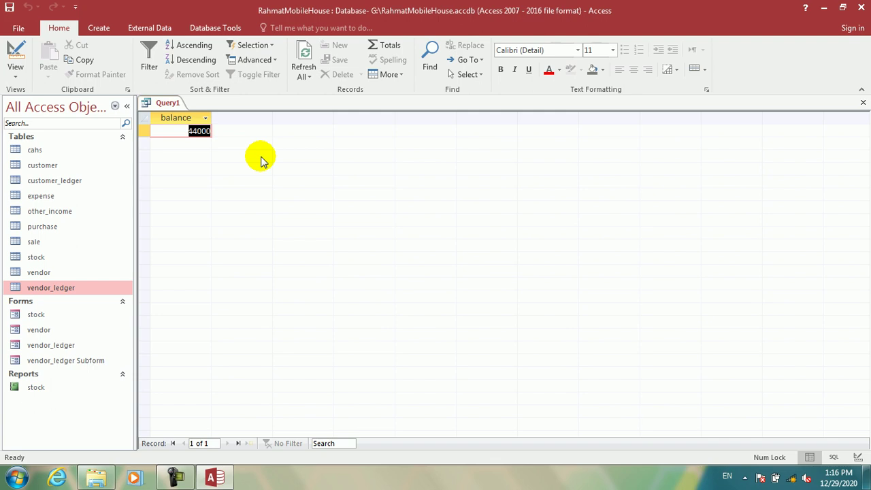
- Save the balance query as mb and close it
{"action": "key", "text": "ctrl+s"}
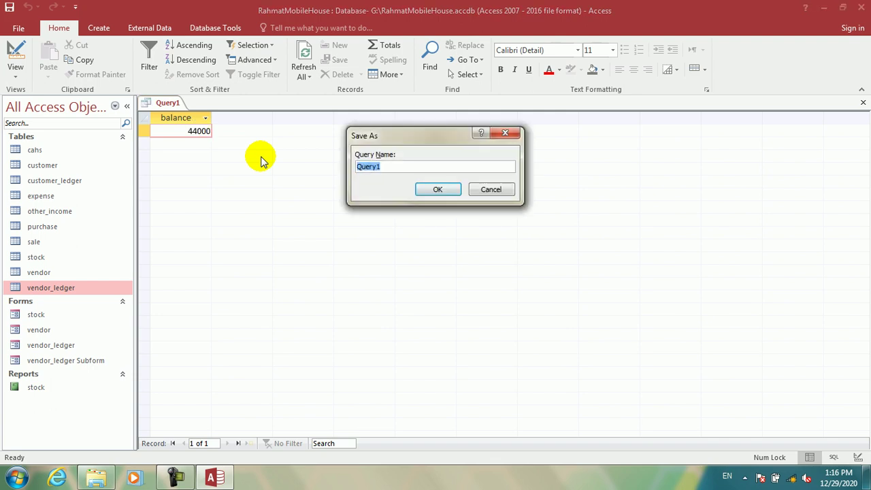
{"action": "type", "text": "mb"}
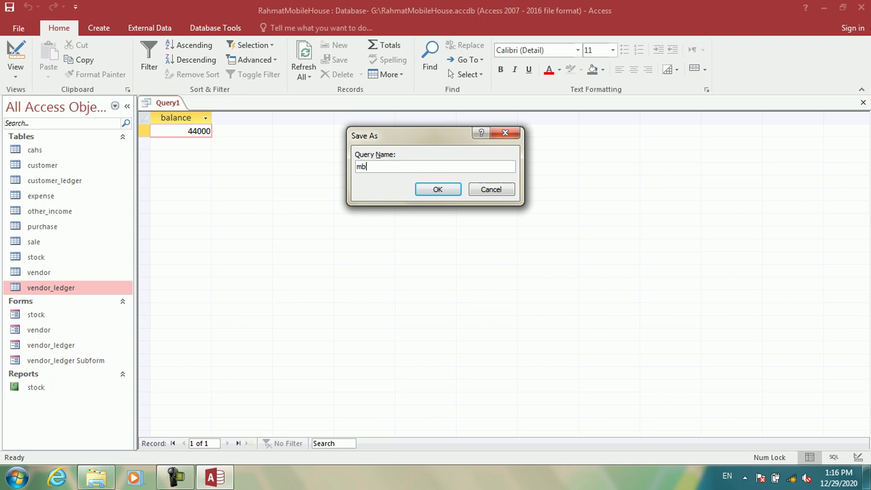
{"action": "key", "text": "Return"}
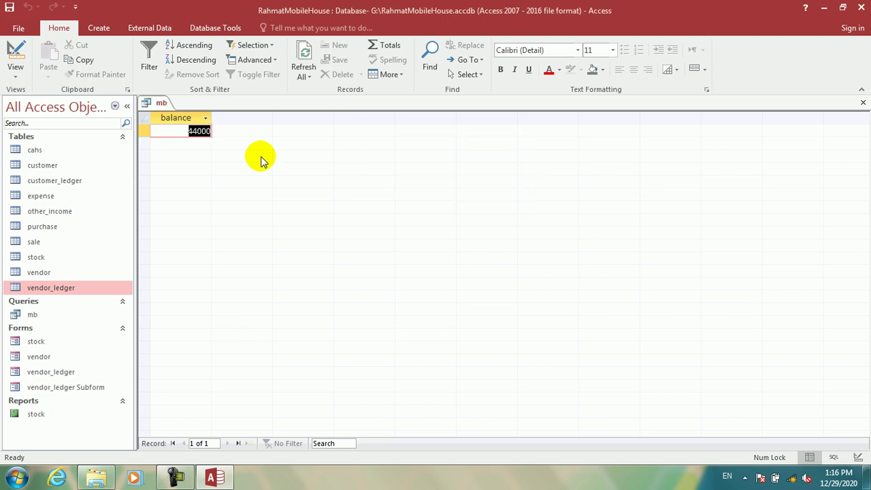
{"action": "key", "text": "ctrl+w"}
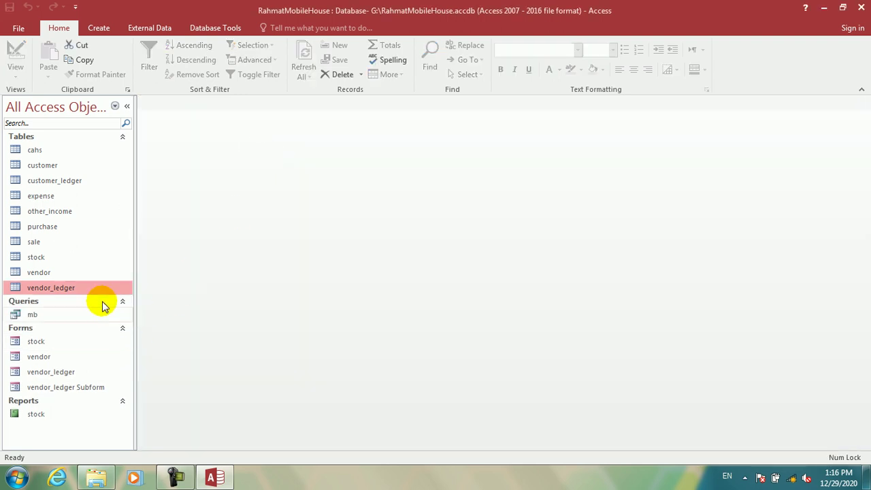
- Open the vendor_ledger form in Design View and add the mb query as an unlinked subform beside the ledger subform
{"action": "left_click", "coordinate": [73, 292]}
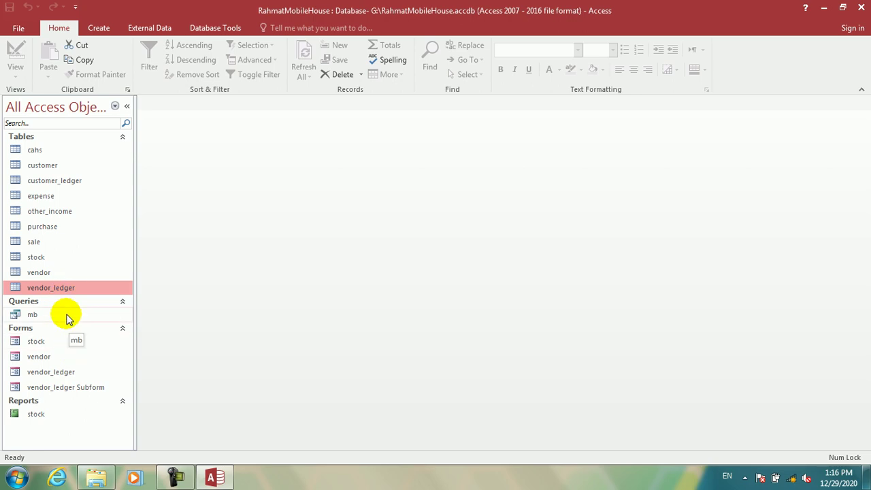
{"action": "left_click", "coordinate": [55, 375]}
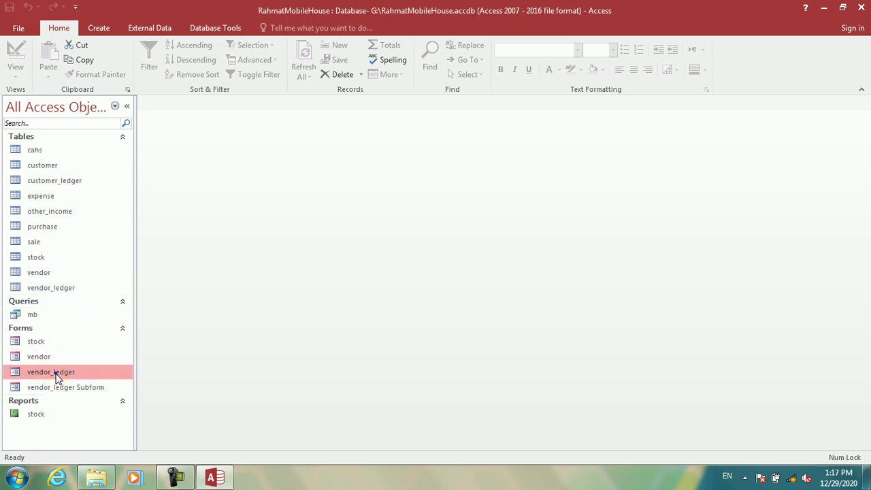
{"action": "right_click", "coordinate": [56, 375]}
{"action": "left_click", "coordinate": [113, 238]}
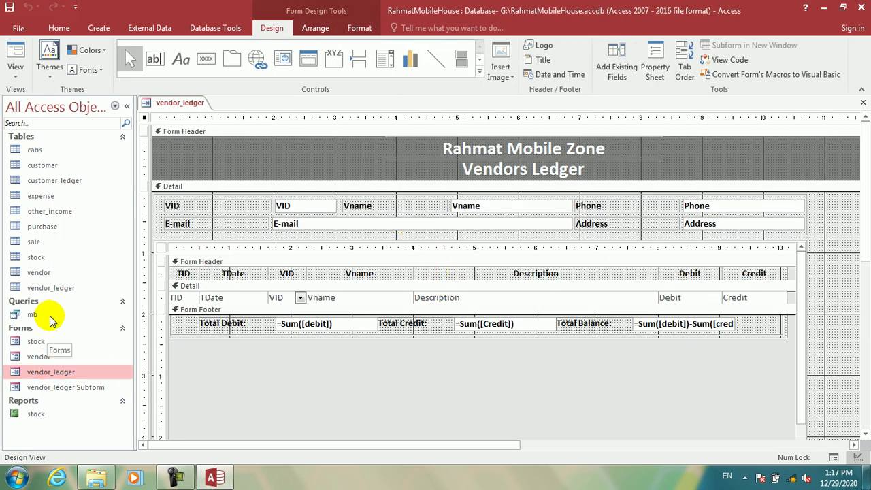
{"action": "left_click_drag", "start_coordinate": [32, 314], "coordinate": [840, 242]}
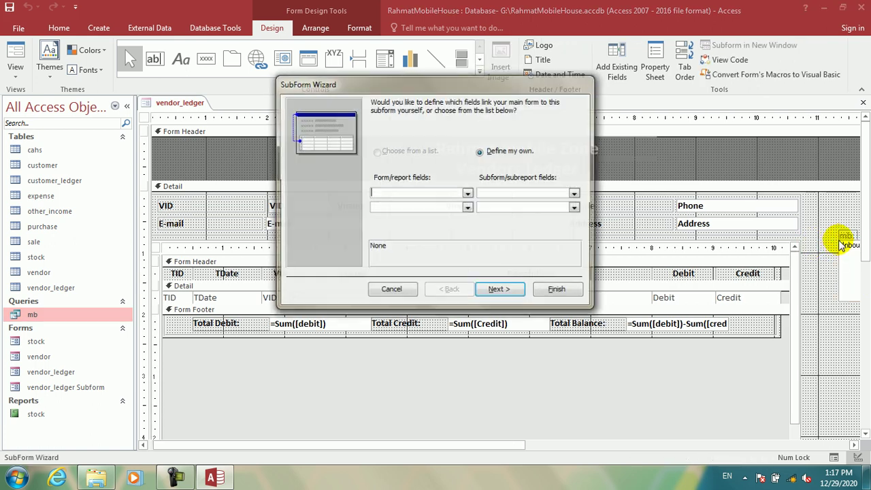
{"action": "left_click", "coordinate": [502, 289]}
{"action": "left_click", "coordinate": [556, 290]}
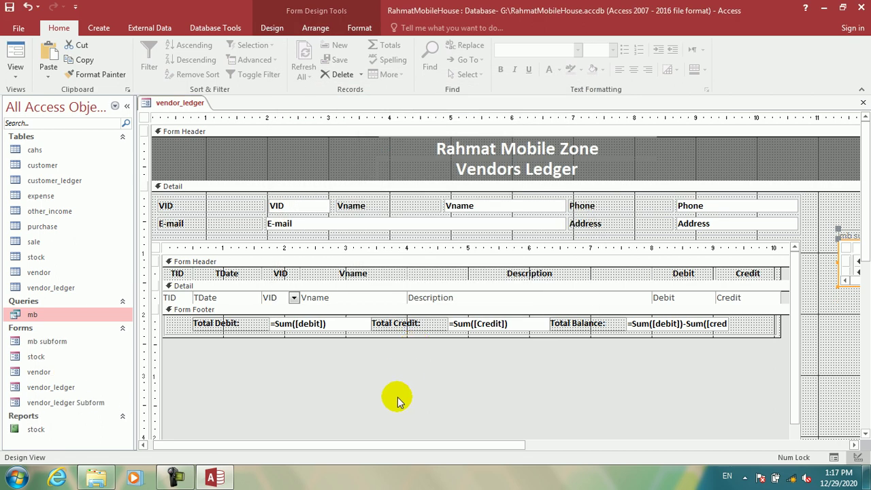
- Increase the mb subform's height to about 1.5 inches
{"action": "left_click_drag", "start_coordinate": [394, 445], "coordinate": [637, 428]}
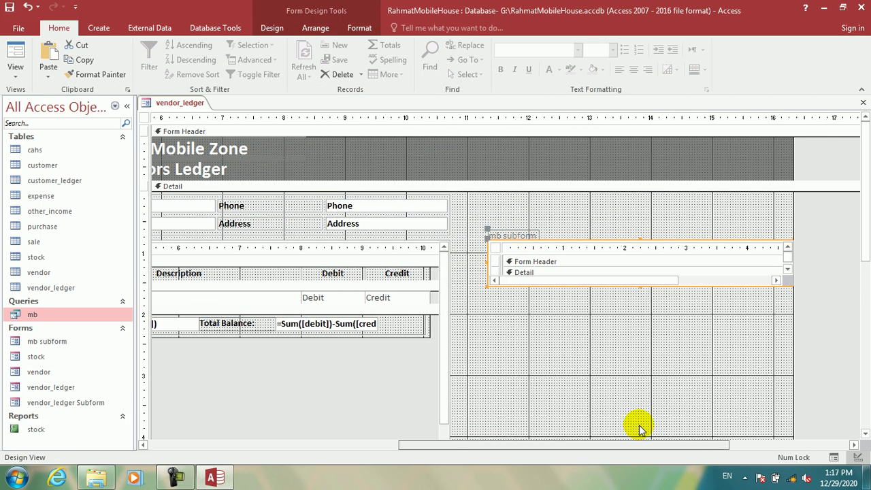
{"action": "left_click_drag", "start_coordinate": [640, 286], "coordinate": [642, 314]}
{"action": "left_click", "coordinate": [641, 317]}
{"action": "left_click", "coordinate": [639, 313]}
{"action": "left_click", "coordinate": [636, 312]}
{"action": "left_click", "coordinate": [632, 312]}
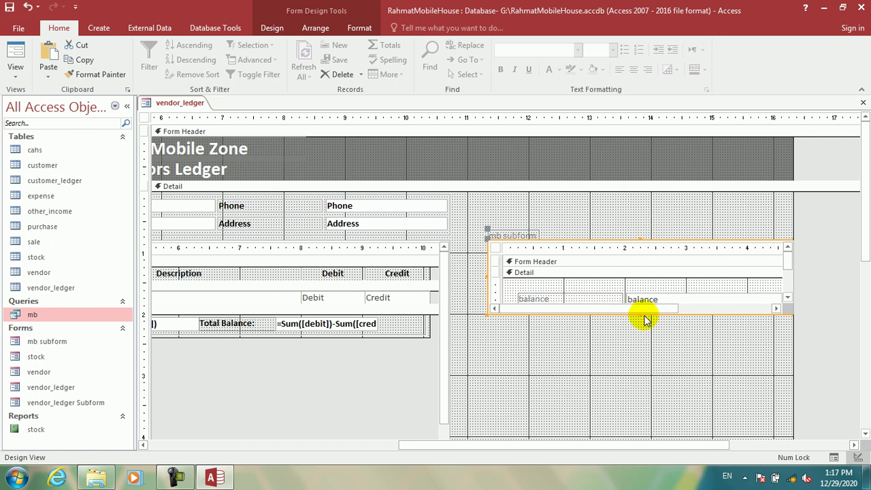
{"action": "left_click_drag", "start_coordinate": [640, 314], "coordinate": [642, 330]}
- Delete the mb subform's attached label and preview the form in Form View
{"action": "left_click", "coordinate": [537, 234]}
{"action": "key", "text": "Delete"}
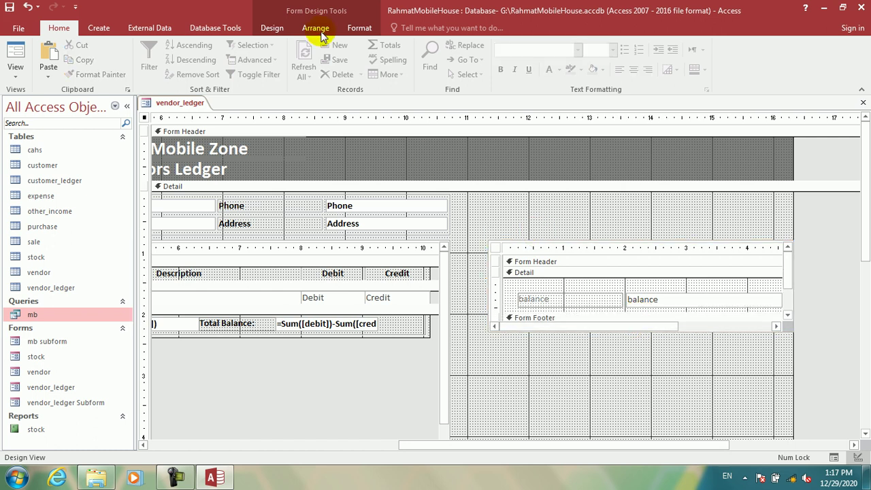
{"action": "left_click", "coordinate": [261, 34]}
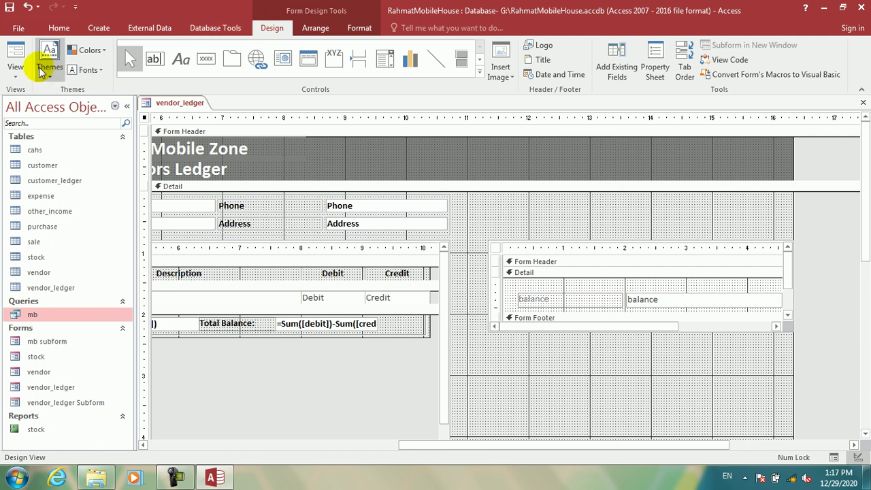
{"action": "left_click", "coordinate": [15, 58]}
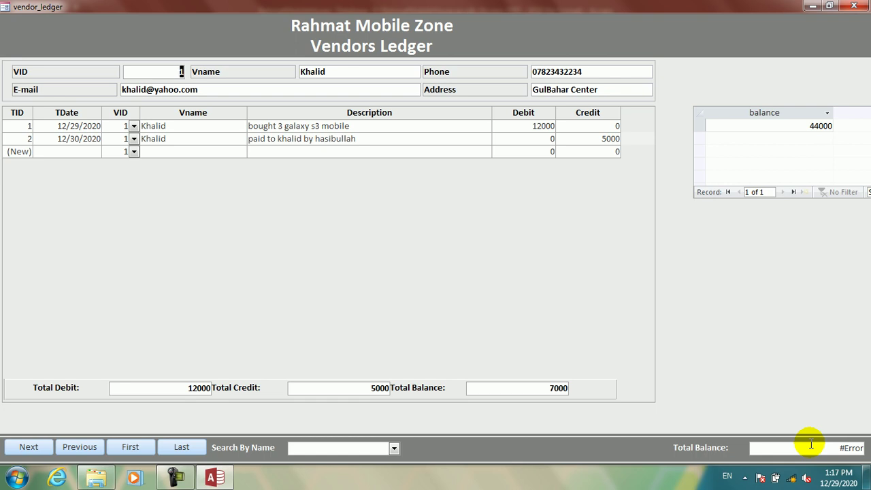
- Shrink the mb subform to a tiny box beside the ledger subform and narrow the form to about 14.4 inches
{"action": "right_click", "coordinate": [735, 262]}
{"action": "left_click", "coordinate": [767, 288]}
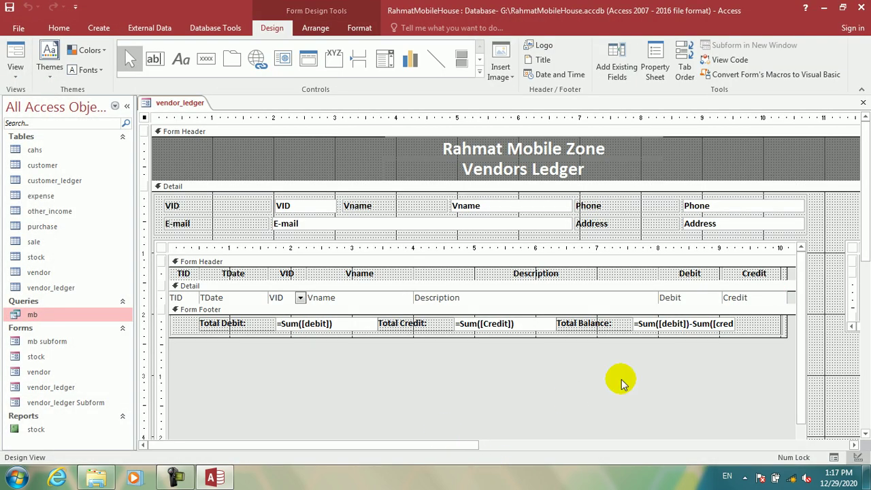
{"action": "left_click_drag", "start_coordinate": [464, 447], "coordinate": [719, 415]}
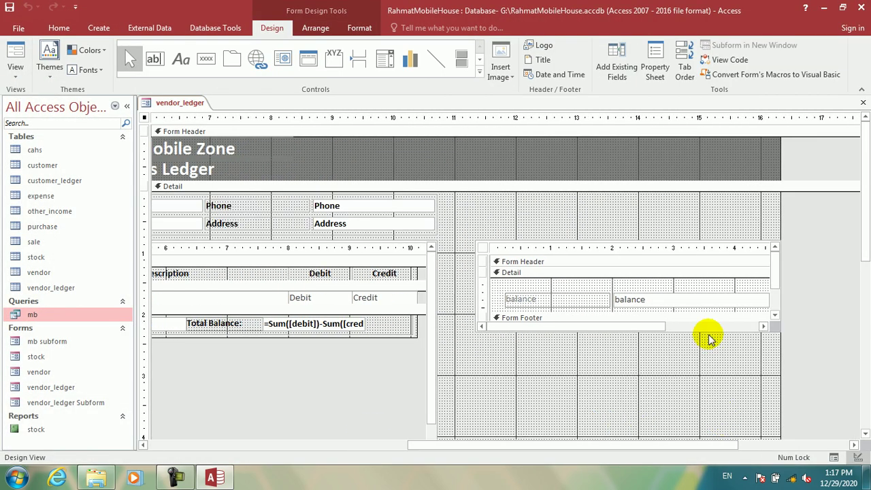
{"action": "left_click", "coordinate": [686, 301]}
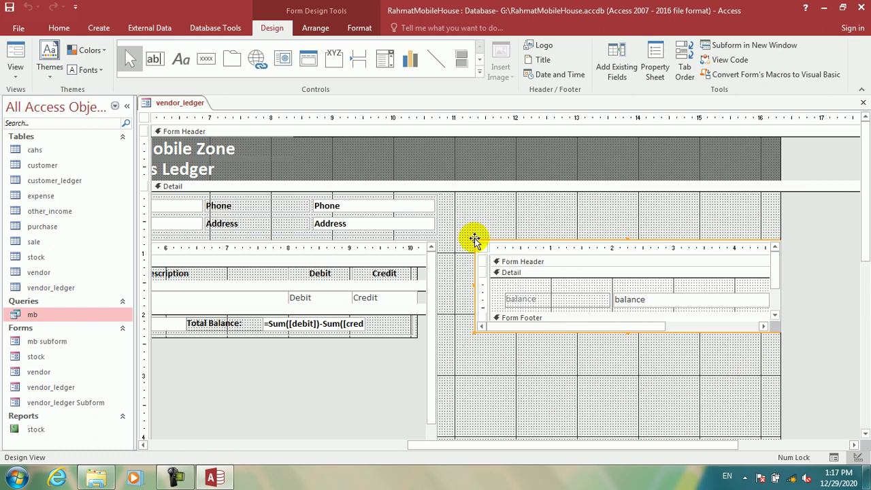
{"action": "left_click_drag", "start_coordinate": [474, 329], "coordinate": [775, 240]}
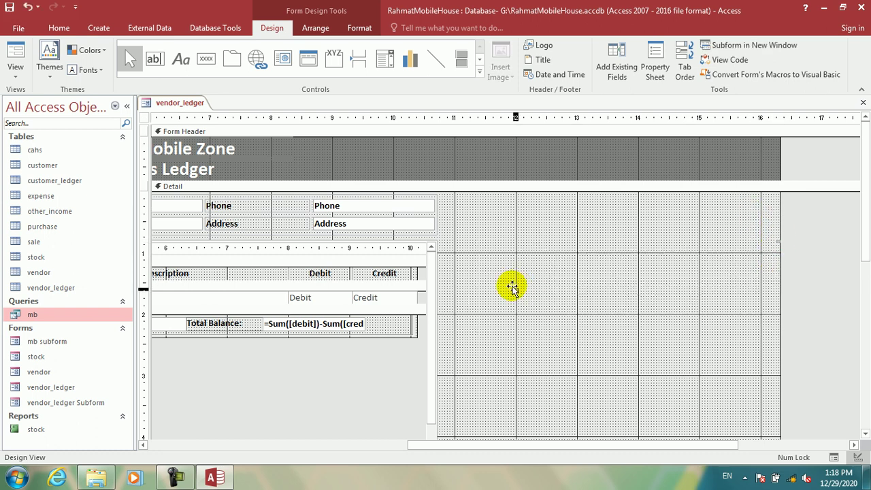
{"action": "left_click", "coordinate": [550, 300]}
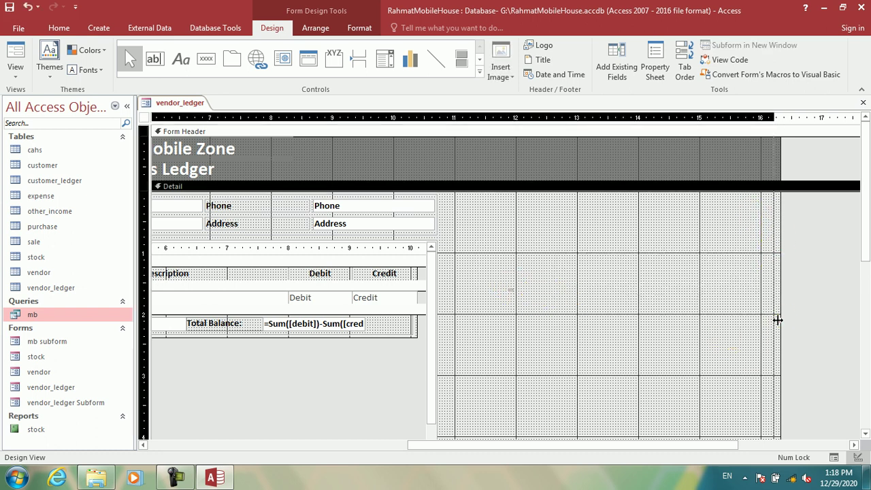
{"action": "left_click_drag", "start_coordinate": [779, 321], "coordinate": [662, 320]}
{"action": "left_click", "coordinate": [15, 54]}
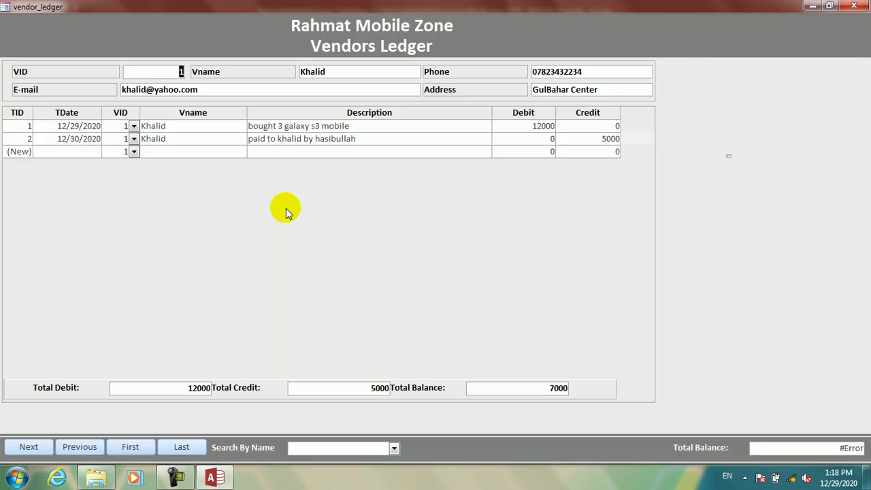
- Return to Design View and clear the expression from the footer's Total Balance text box
{"action": "right_click", "coordinate": [725, 193]}
{"action": "left_click", "coordinate": [755, 216]}
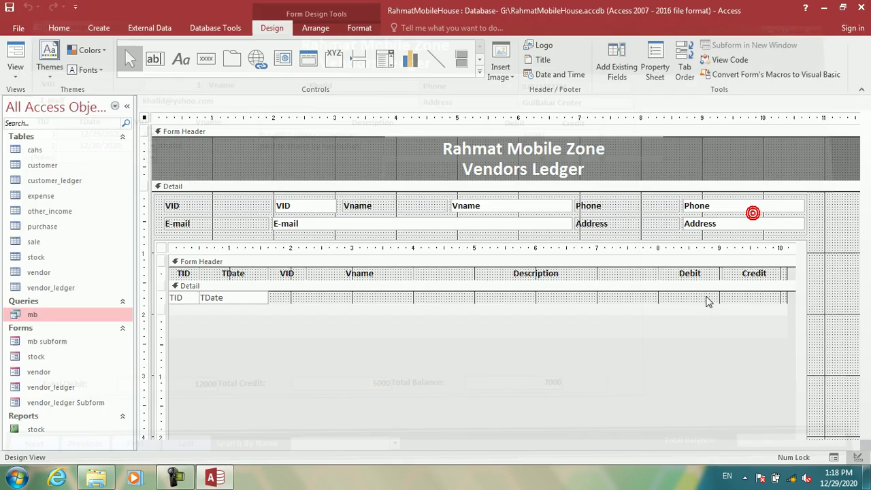
{"action": "scroll", "coordinate": [851, 219], "scroll_direction": "down", "scroll_amount": 3}
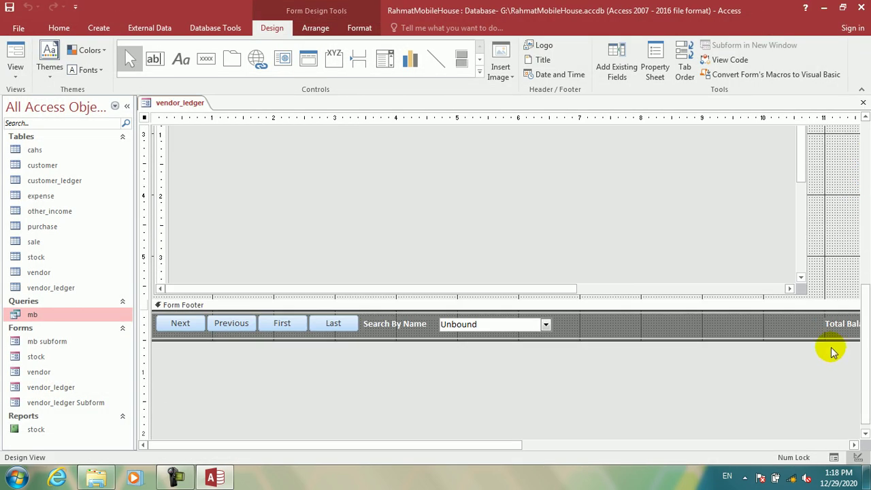
{"action": "left_click_drag", "start_coordinate": [505, 446], "coordinate": [747, 444]}
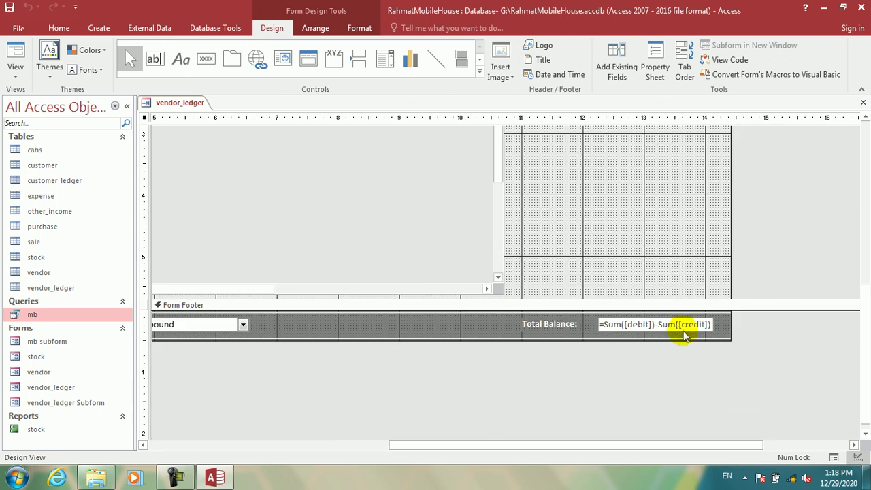
{"action": "left_click", "coordinate": [675, 324]}
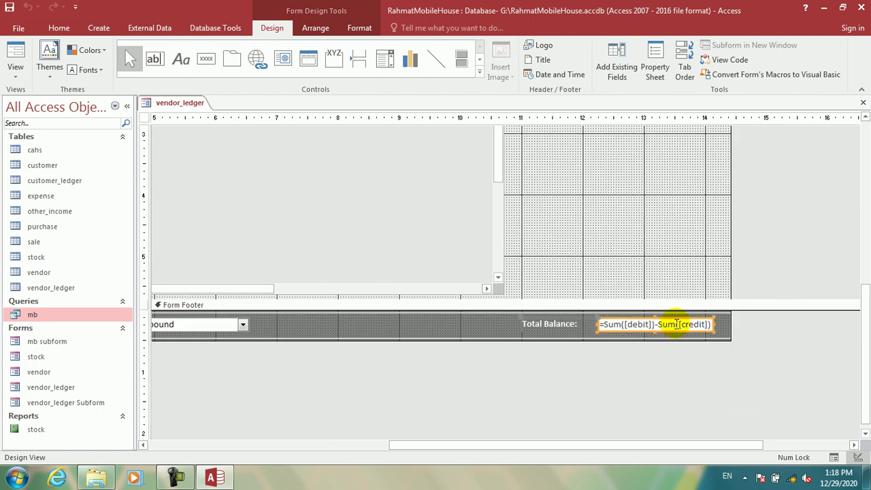
{"action": "left_click", "coordinate": [697, 324]}
{"action": "left_click_drag", "start_coordinate": [711, 324], "coordinate": [589, 313]}
{"action": "key", "text": "Delete"}
{"action": "left_click", "coordinate": [669, 381]}
- Set the footer's Total Balance text box to the balance field of the mb subform using the Expression Builder and preview the form
{"action": "left_click", "coordinate": [638, 324]}
{"action": "left_click", "coordinate": [654, 63]}
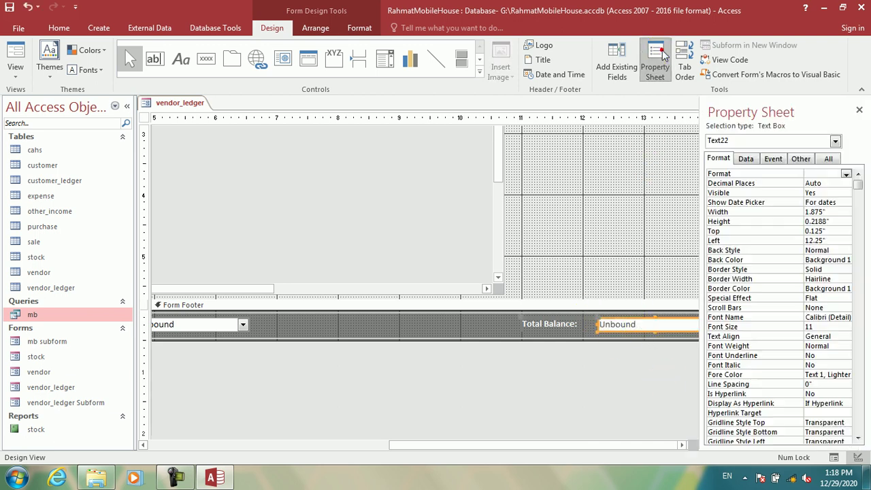
{"action": "left_click", "coordinate": [747, 161]}
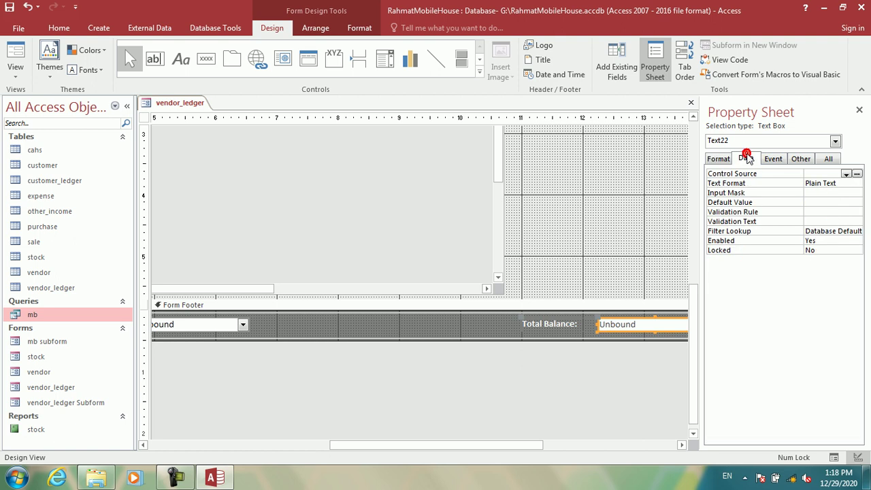
{"action": "left_click", "coordinate": [807, 174]}
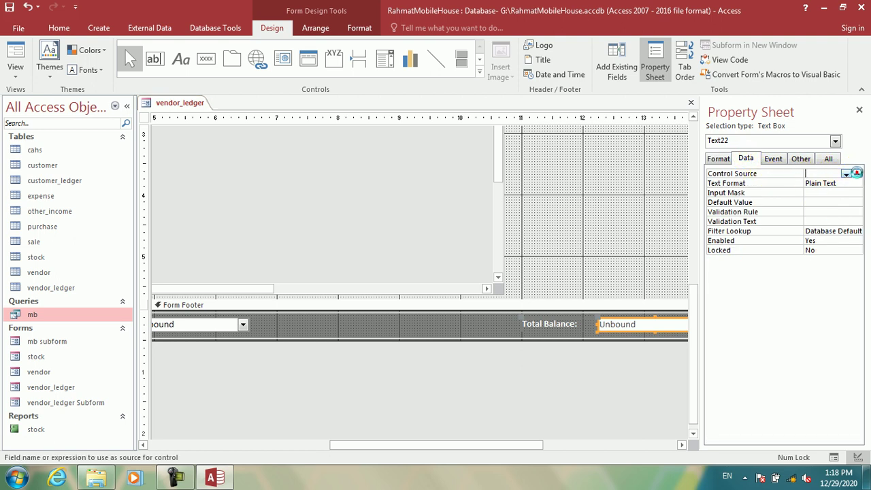
{"action": "left_click", "coordinate": [856, 173]}
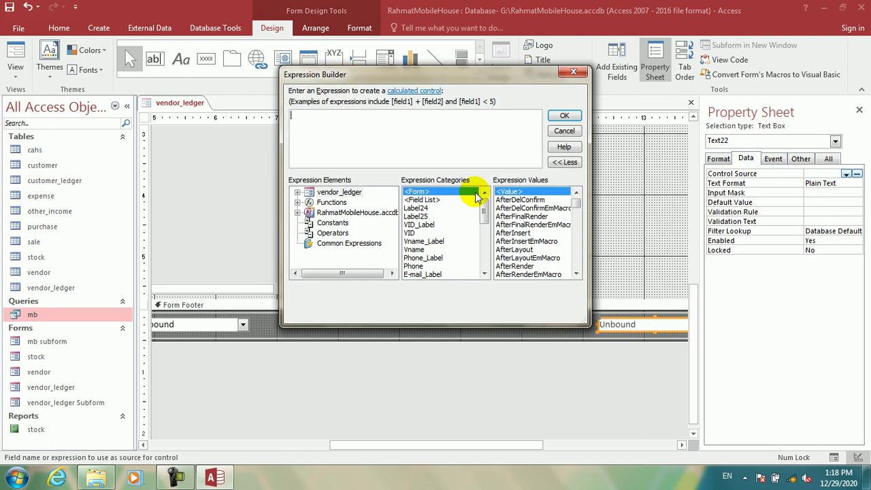
{"action": "left_click", "coordinate": [298, 193]}
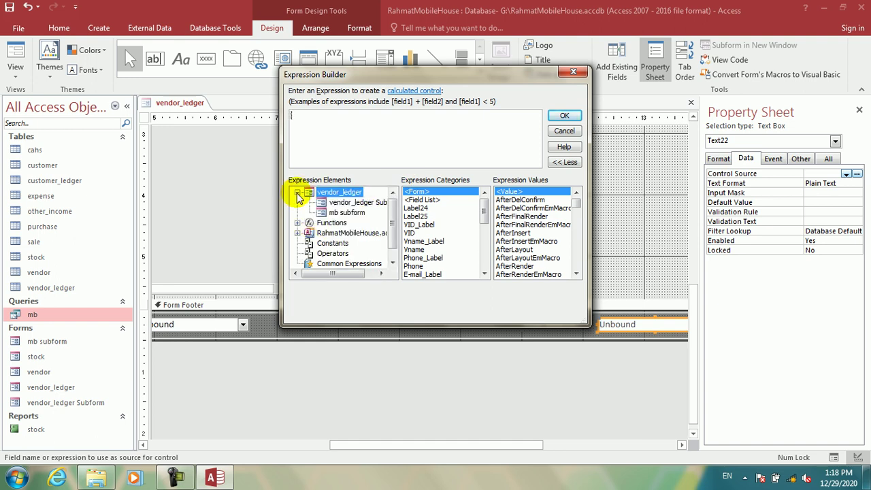
{"action": "left_click", "coordinate": [345, 212]}
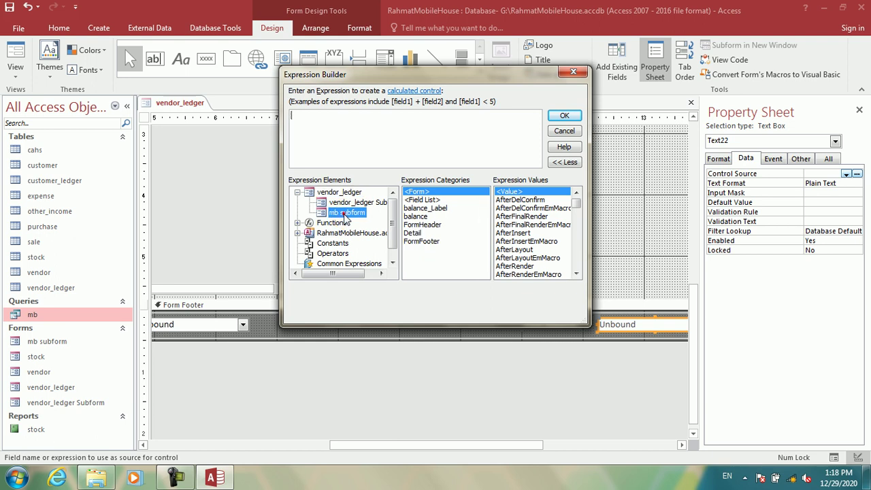
{"action": "double_click", "coordinate": [415, 217]}
{"action": "left_click", "coordinate": [564, 116]}
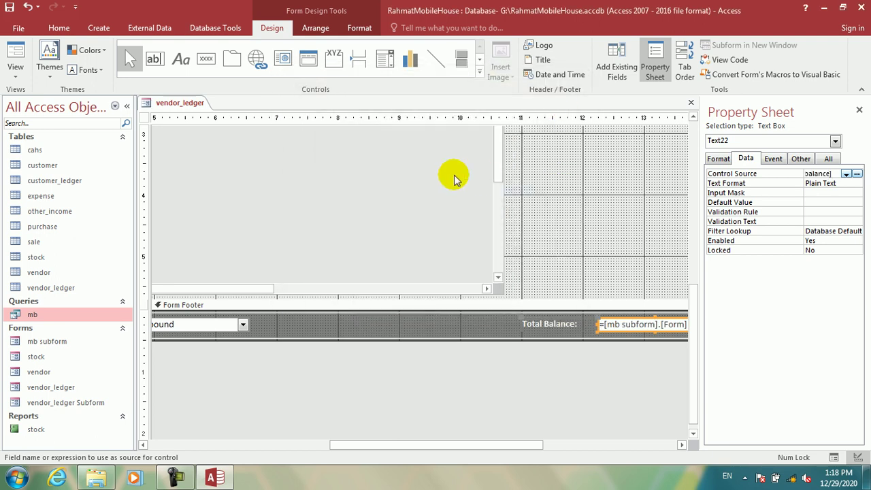
{"action": "left_click", "coordinate": [15, 55]}
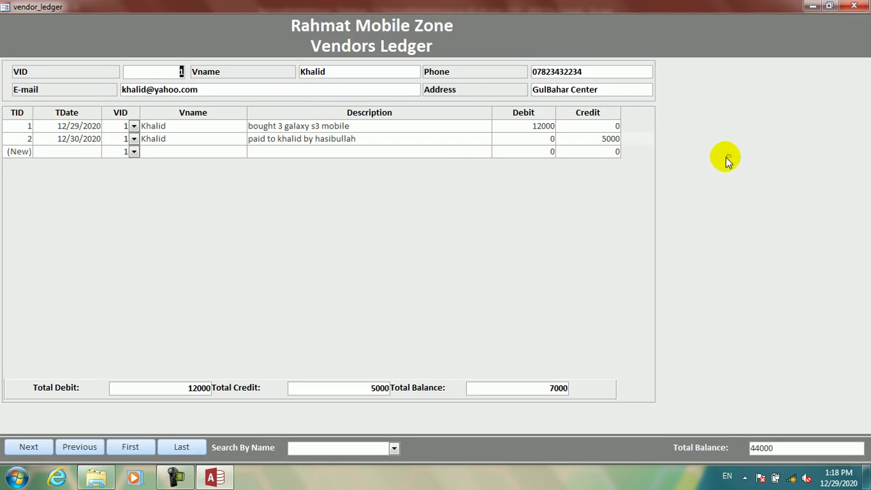
- Return to Design View, shrink the tiny mb subform beside the ledger subform further and check the form in Form View
{"action": "right_click", "coordinate": [749, 244]}
{"action": "left_click", "coordinate": [771, 267]}
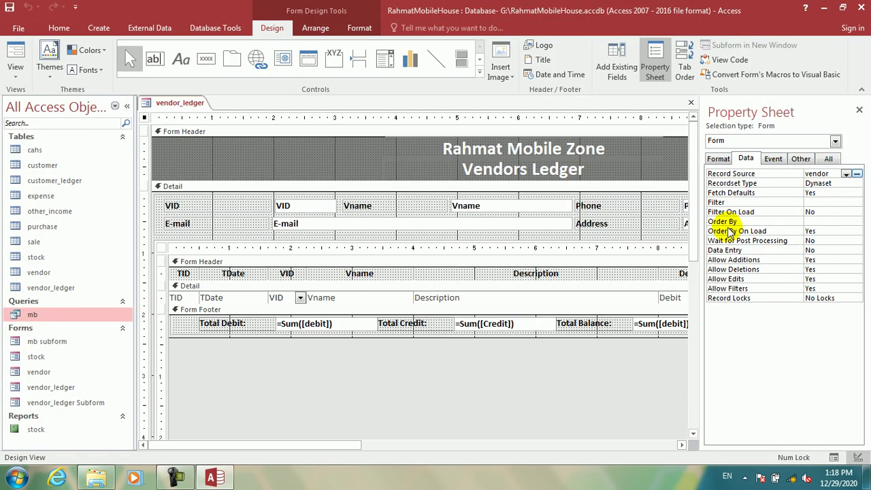
{"action": "left_click", "coordinate": [861, 111]}
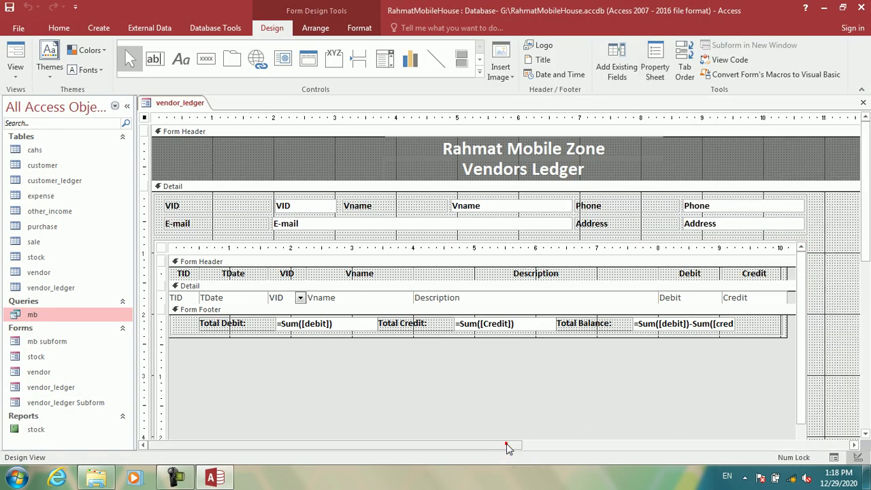
{"action": "left_click_drag", "start_coordinate": [506, 447], "coordinate": [717, 444]}
{"action": "left_click_drag", "start_coordinate": [622, 306], "coordinate": [601, 272]}
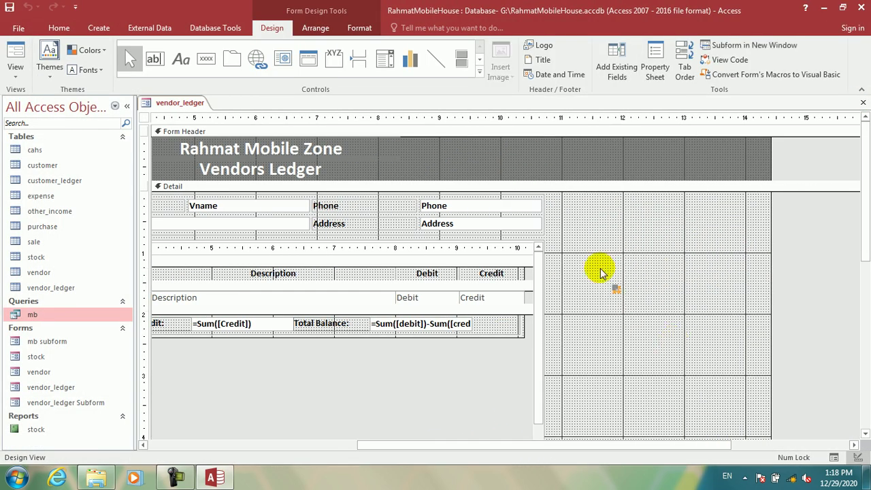
{"action": "left_click", "coordinate": [600, 272]}
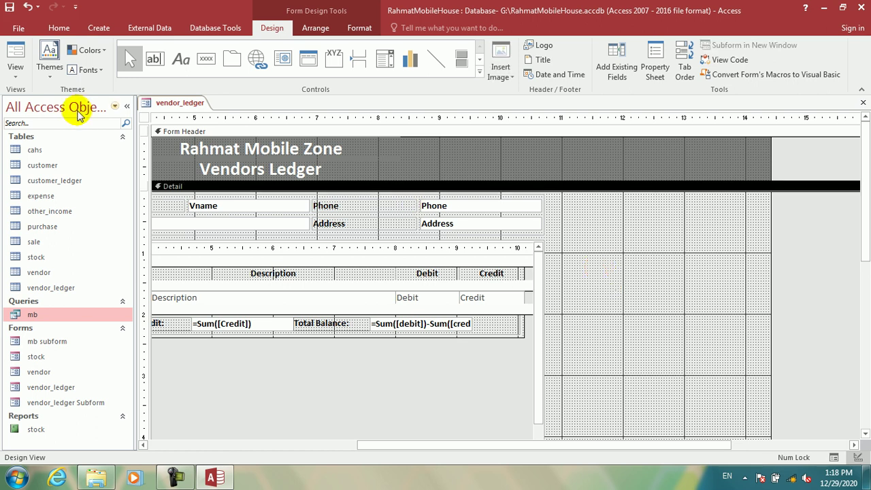
{"action": "left_click", "coordinate": [12, 53]}
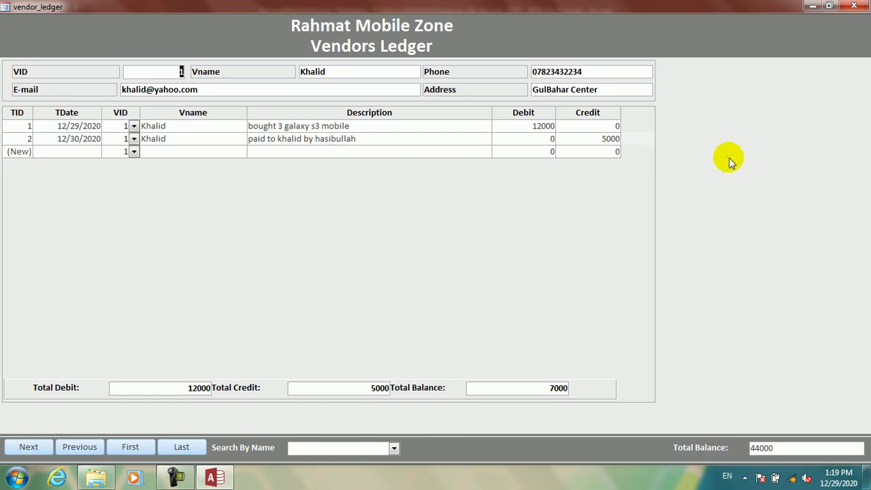
- Reduce the mb subform's size once more in Design View and preview the form again
{"action": "left_click", "coordinate": [754, 234]}
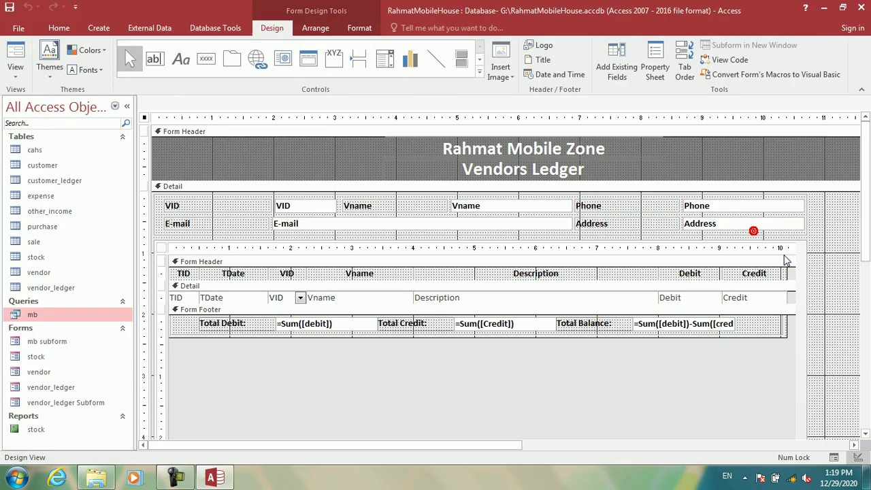
{"action": "left_click_drag", "start_coordinate": [532, 448], "coordinate": [690, 447]}
{"action": "left_click_drag", "start_coordinate": [670, 352], "coordinate": [647, 273]}
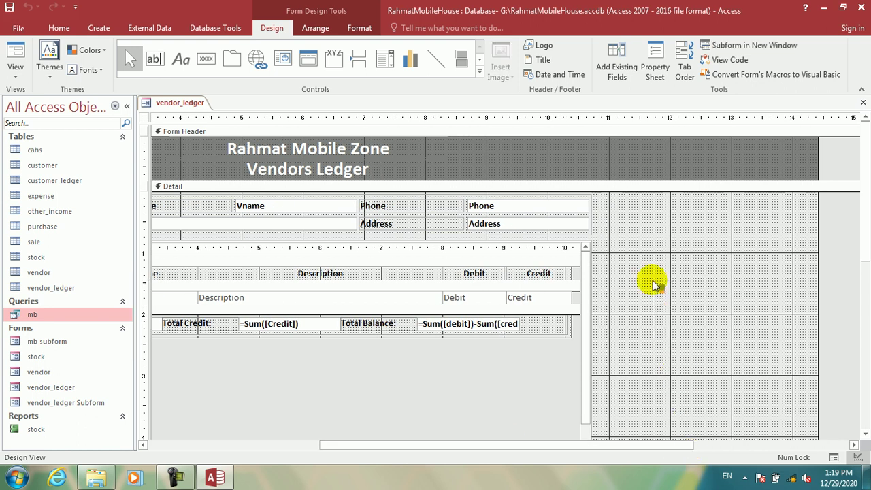
{"action": "left_click", "coordinate": [647, 271]}
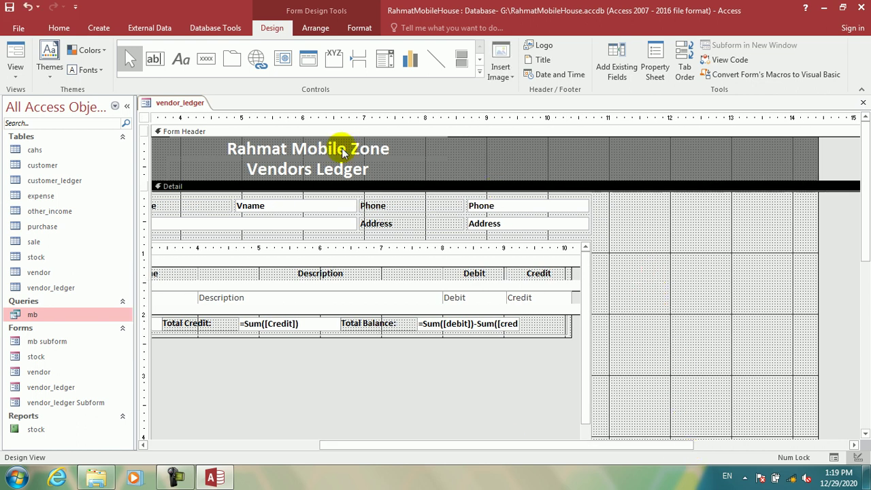
{"action": "left_click", "coordinate": [15, 54]}
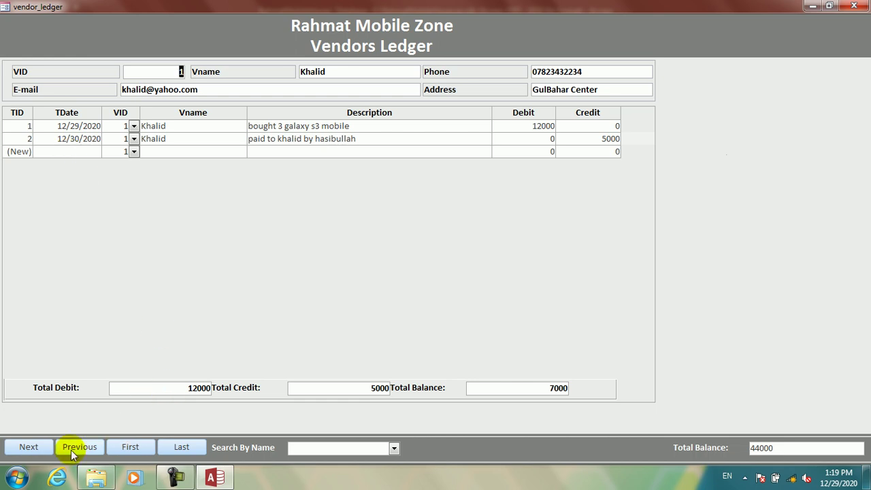
- Add a ledger transaction for the vendor with VID 2, dated 8/1/2020, with a payment description and a credit of 14000
{"action": "left_click", "coordinate": [41, 447]}
{"action": "left_click", "coordinate": [85, 151]}
{"action": "type", "text": "8/1/2020"}
{"action": "key", "text": "Tab"}
{"action": "key", "text": "Tab"}
{"action": "key", "text": "Tab"}
{"action": "type", "text": "paid to kh"}
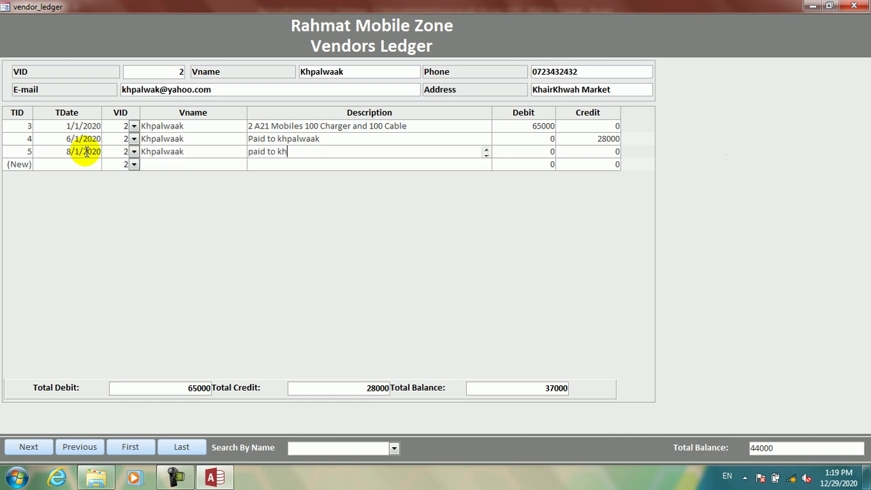
{"action": "type", "text": "palwak by hamza"}
{"action": "key", "text": "Tab"}
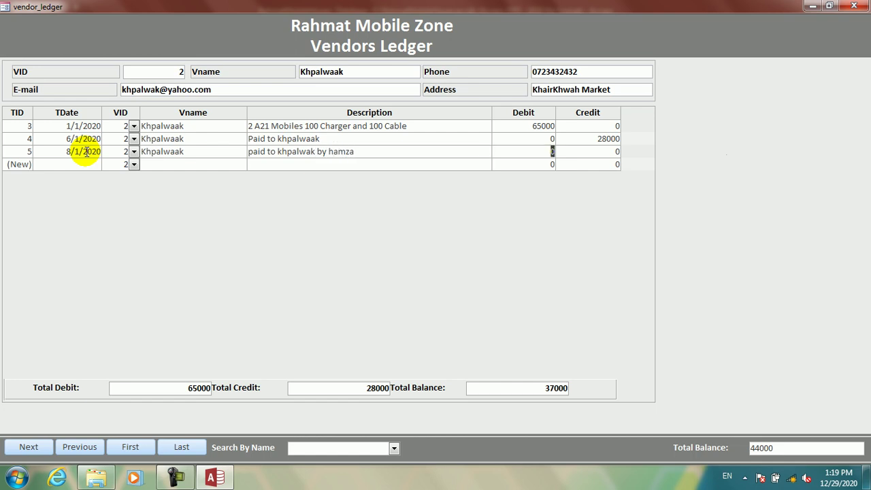
{"action": "key", "text": "Tab"}
{"action": "type", "text": "14000"}
{"action": "key", "text": "Tab"}
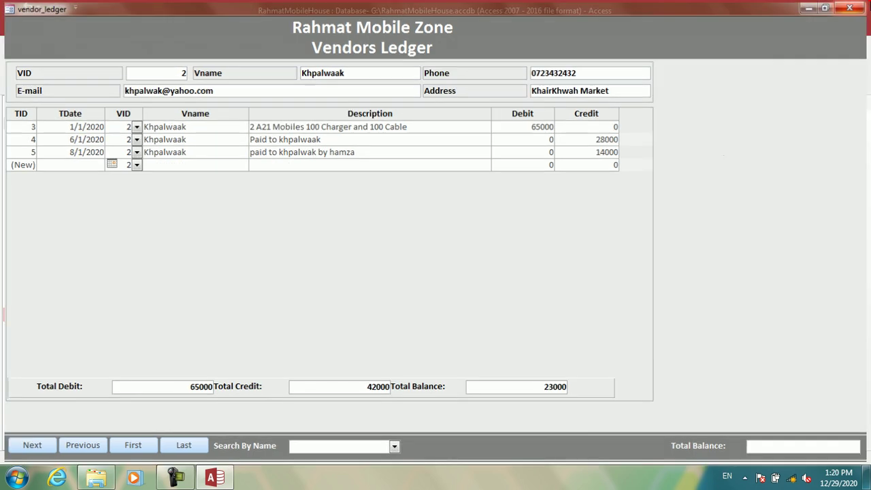
- Close and reopen the vendor_ledger form, test the record navigation and view the VID 2 record to check the balances
{"action": "key", "text": "ctrl+w"}
{"action": "left_click", "coordinate": [64, 387]}
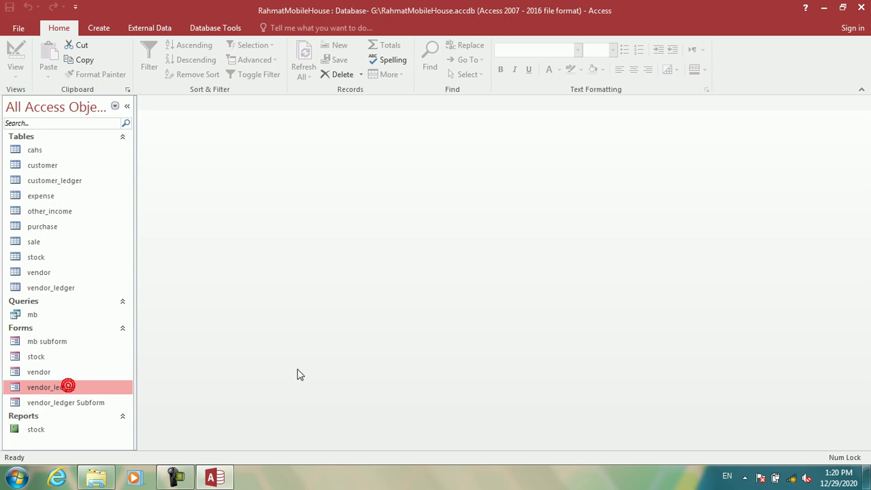
{"action": "double_click", "coordinate": [68, 385]}
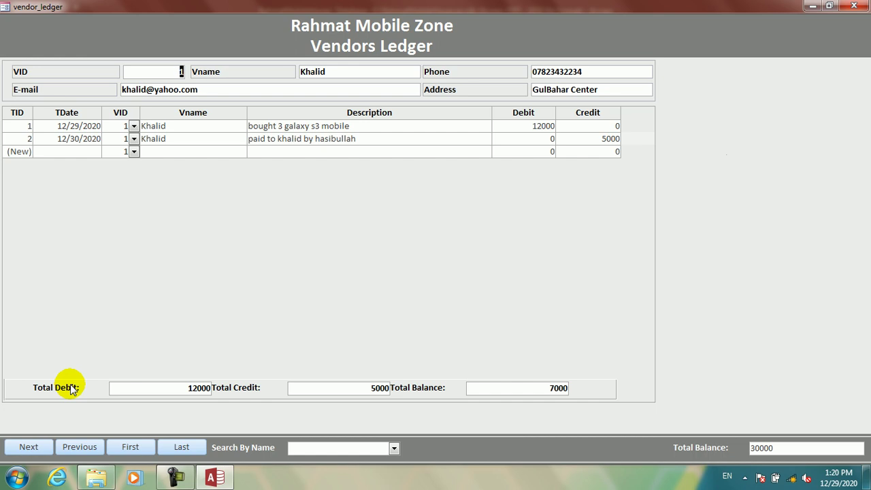
{"action": "left_click", "coordinate": [79, 449]}
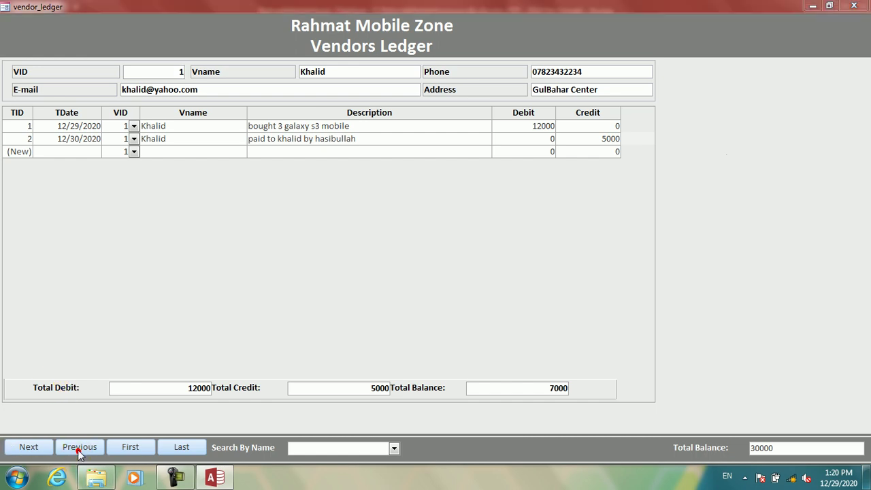
{"action": "left_click", "coordinate": [395, 228]}
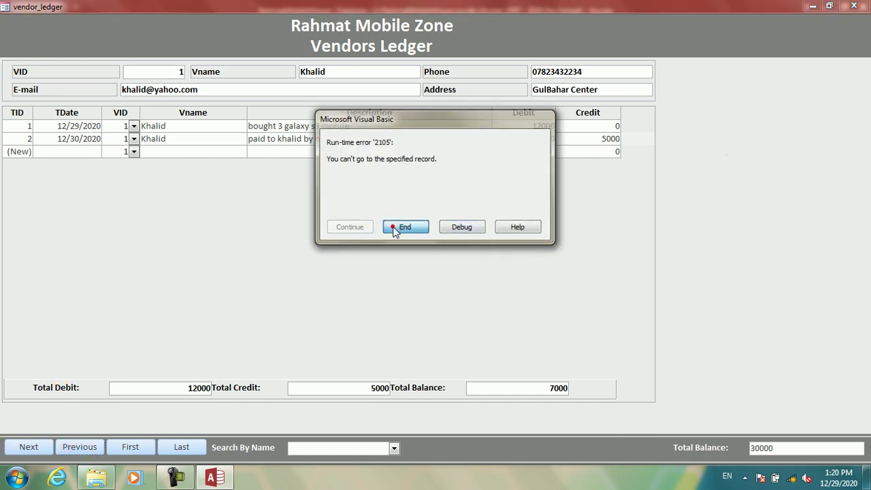
{"action": "left_click", "coordinate": [40, 446]}
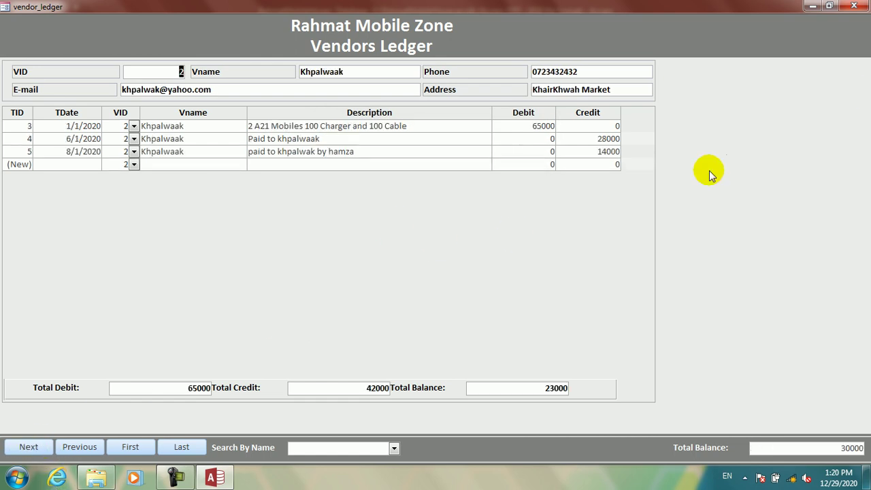
- Close the vendor_ledger form, the database and the file explorer window
{"action": "left_click", "coordinate": [859, 6]}
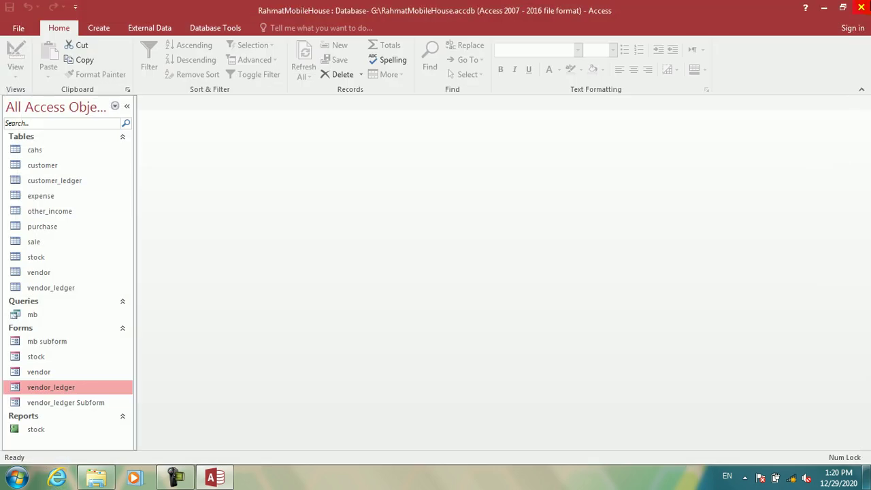
{"action": "left_click", "coordinate": [860, 6]}
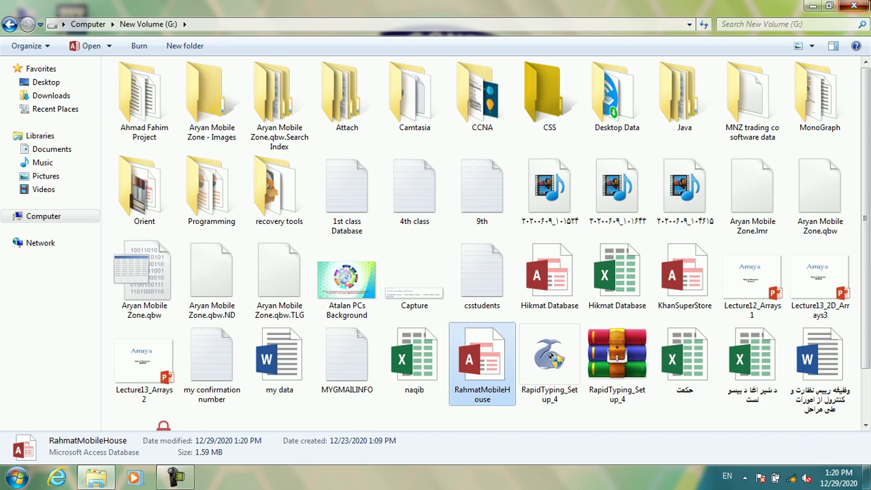
{"action": "left_click", "coordinate": [861, 6]}
{"action": "left_click", "coordinate": [175, 478]}
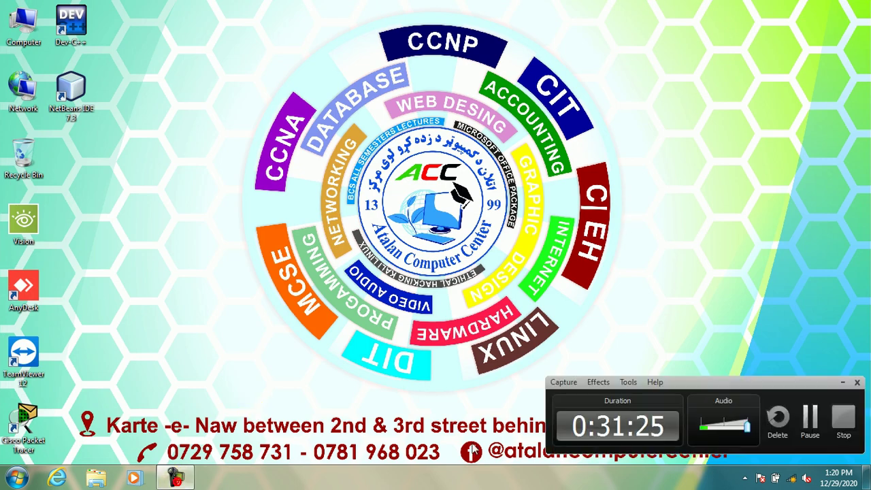